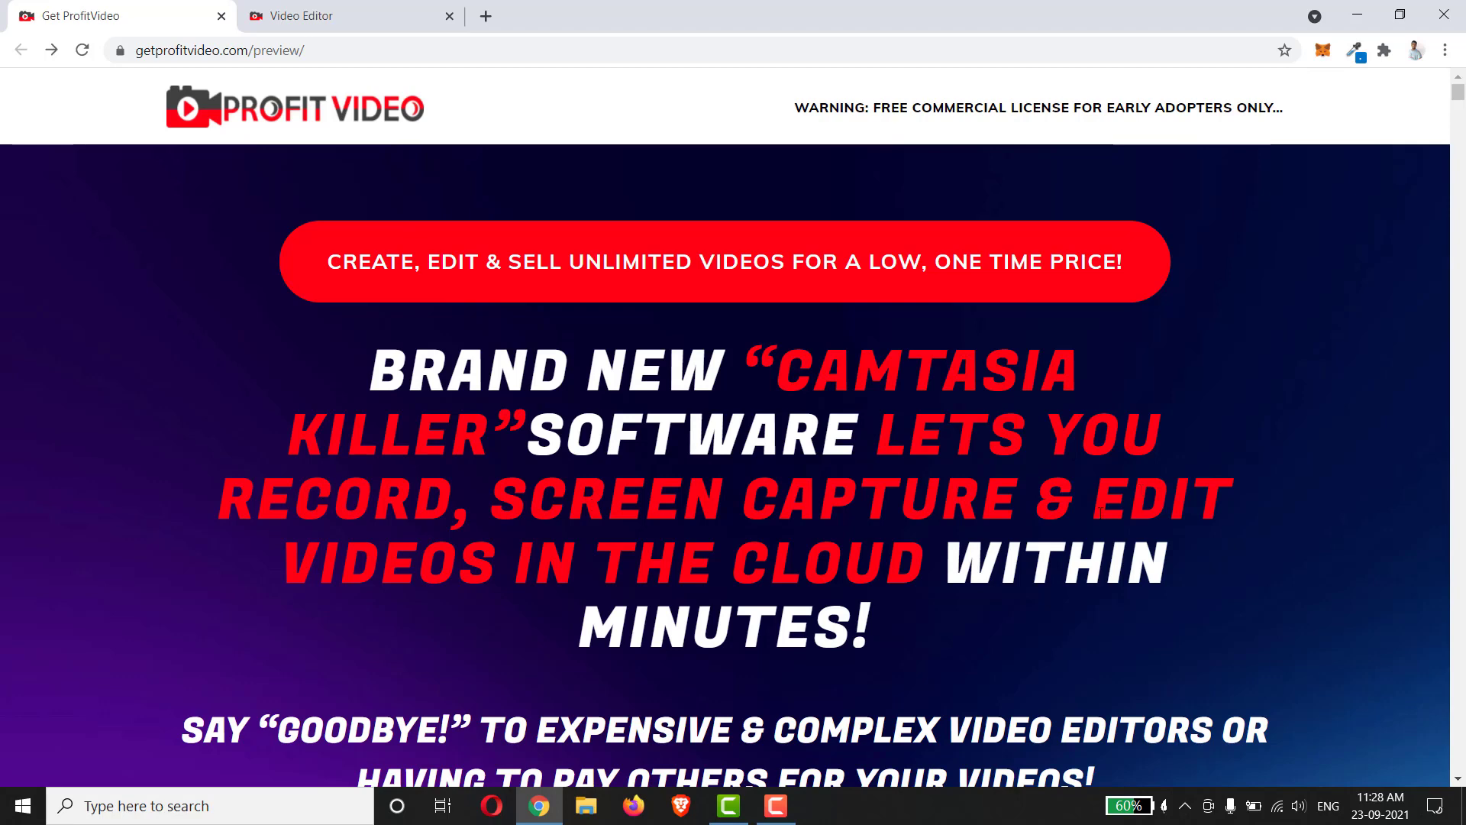
scroll(733, 458, down, 3)
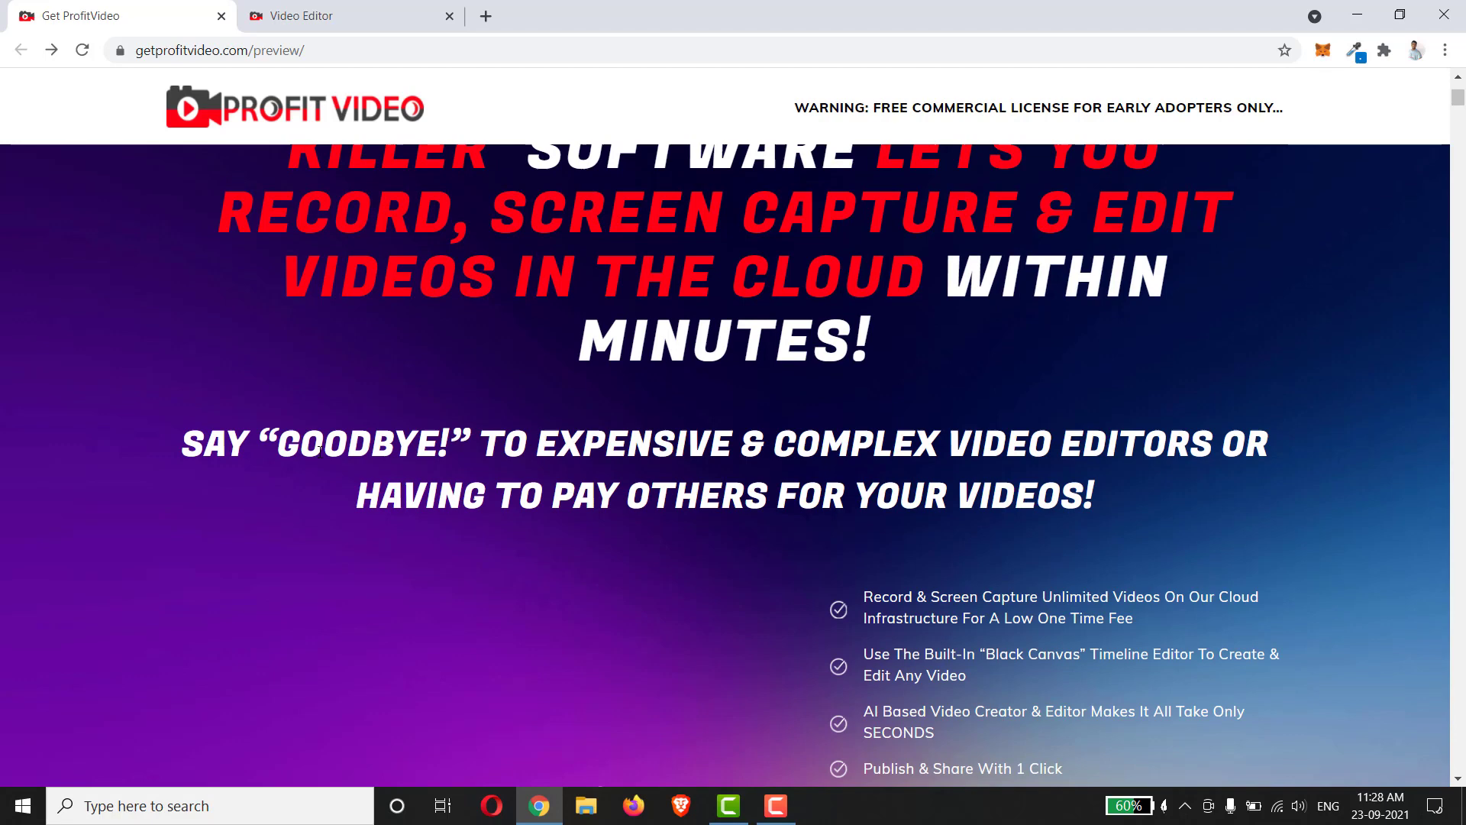
Step: Highlight the sales page headline about expensive video editors, then clear the selection
drag(221, 444, 1084, 495)
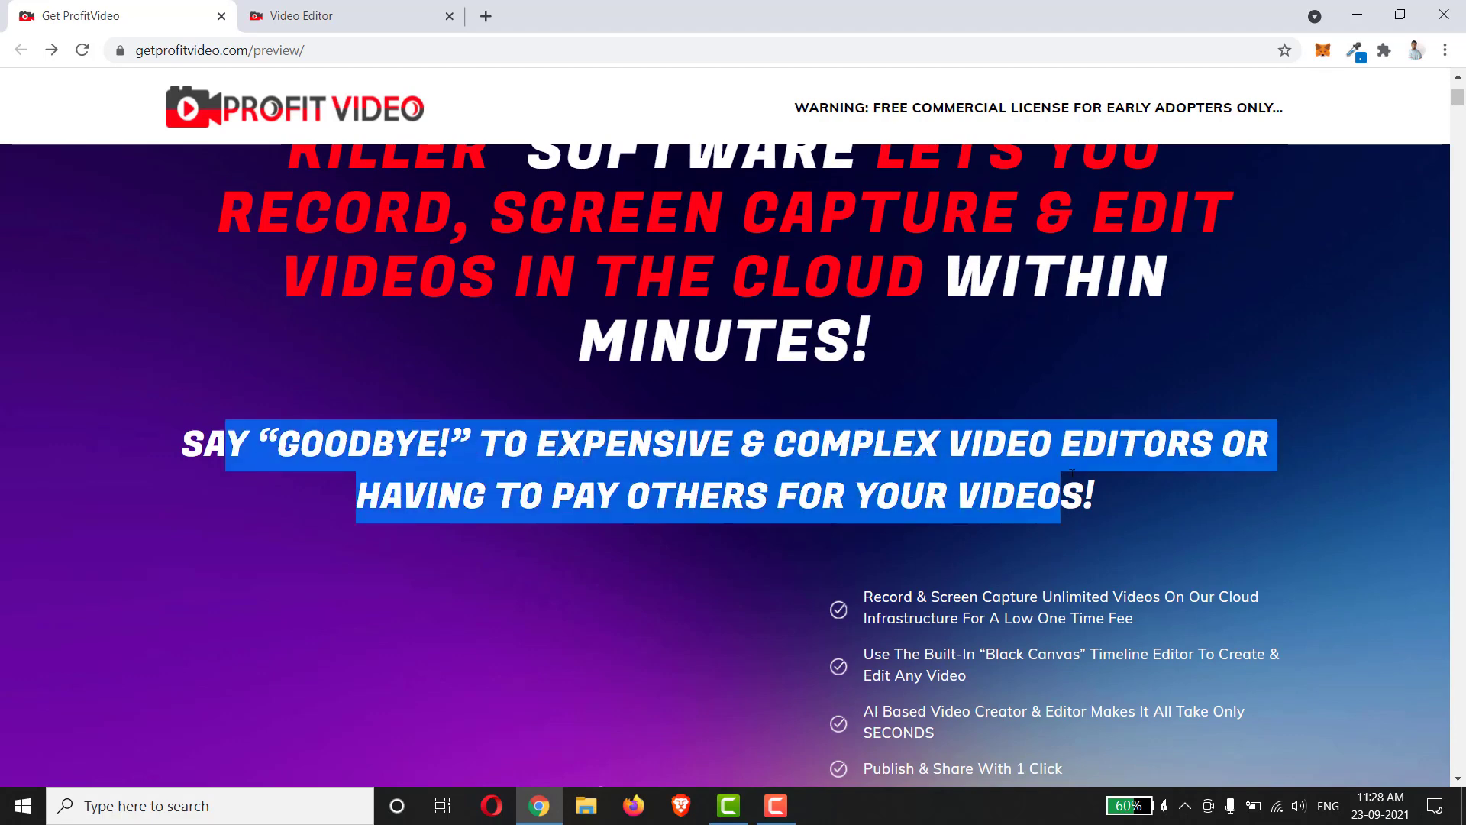
click(1083, 538)
scroll(734, 458, up, 3)
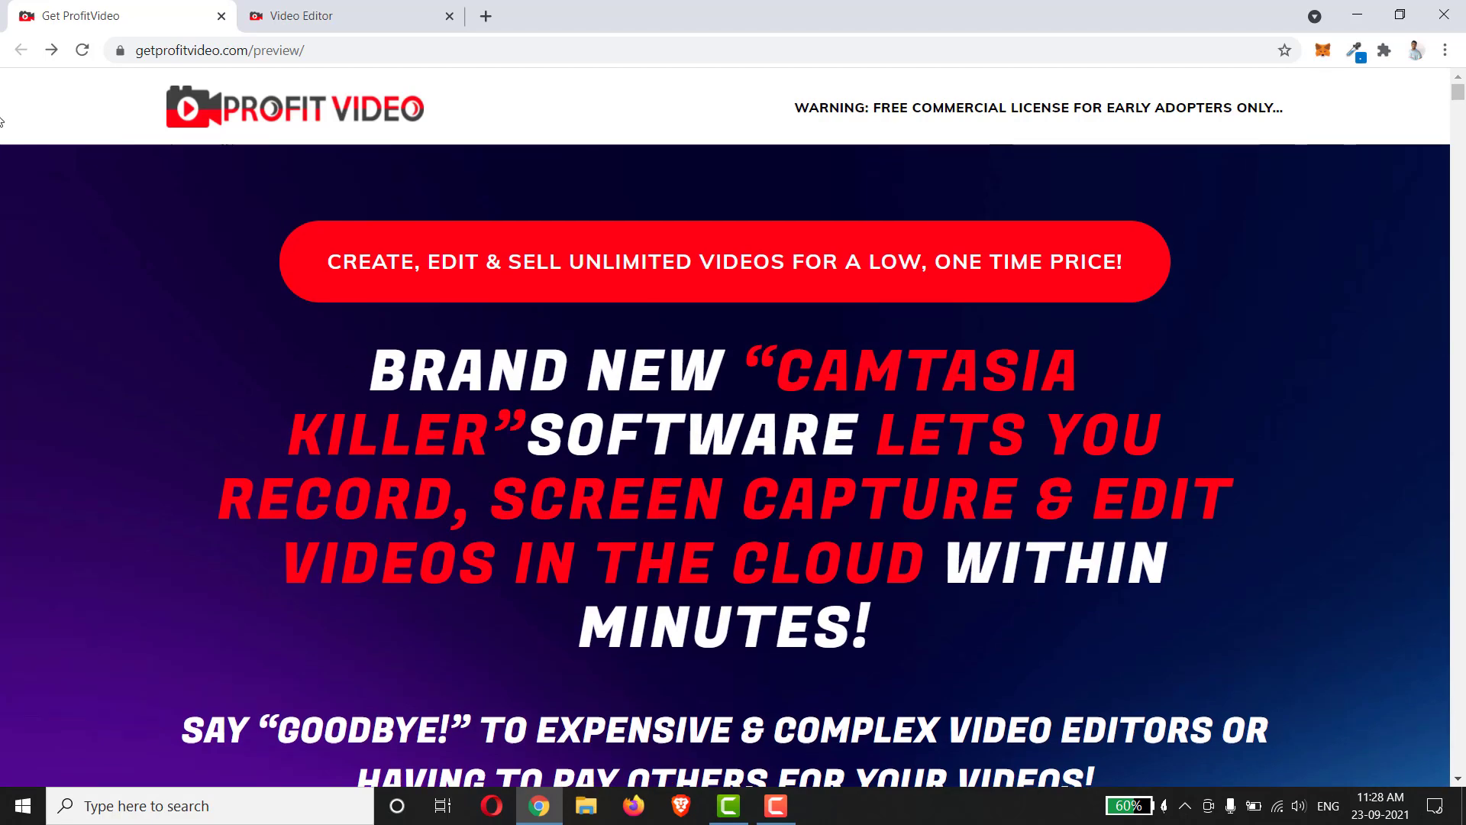
Step: Read the Video Maker article in the ProfitHelp training knowledge base, then return to the editor
click(322, 9)
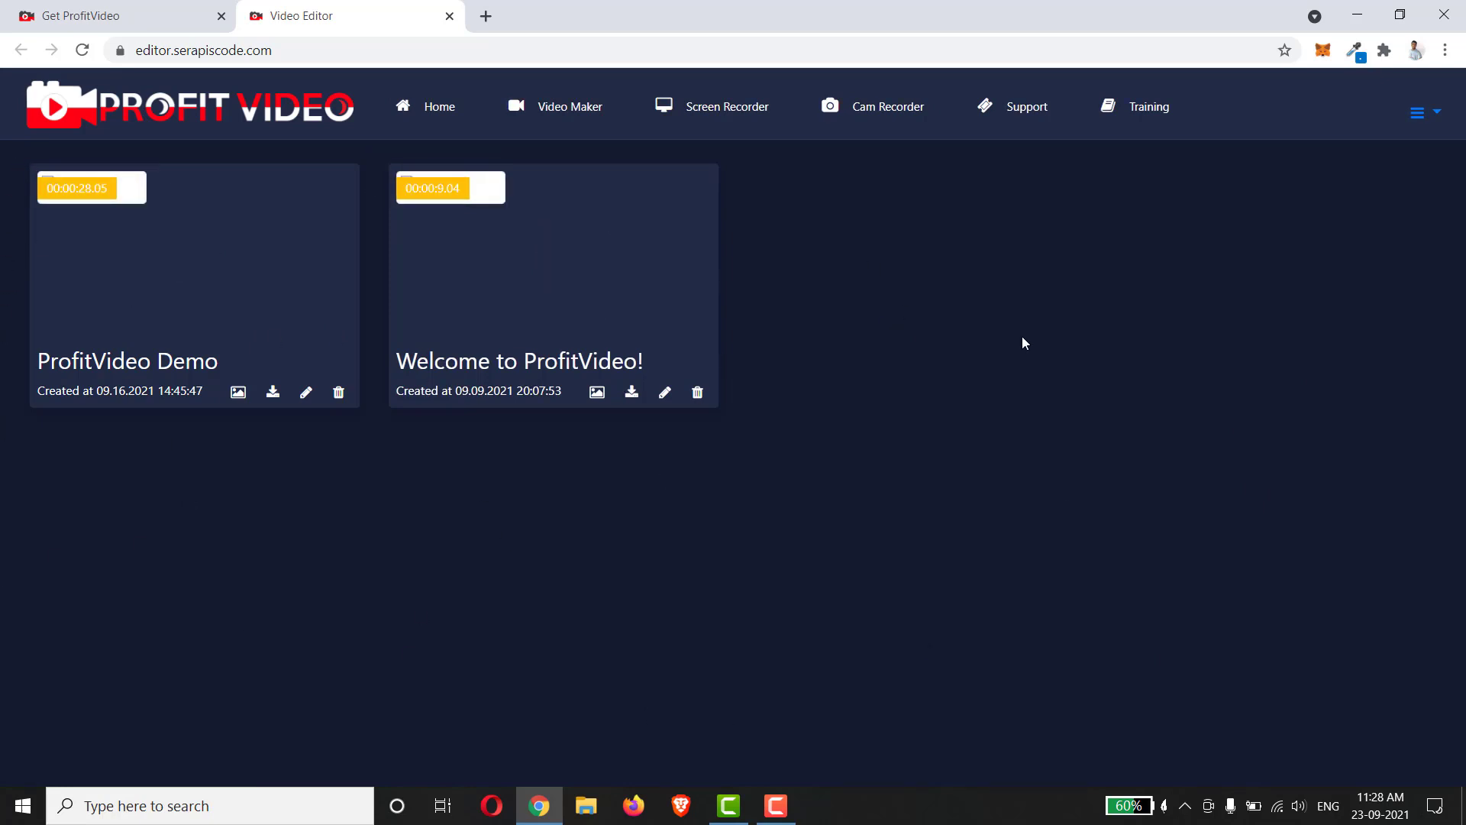
click(1142, 109)
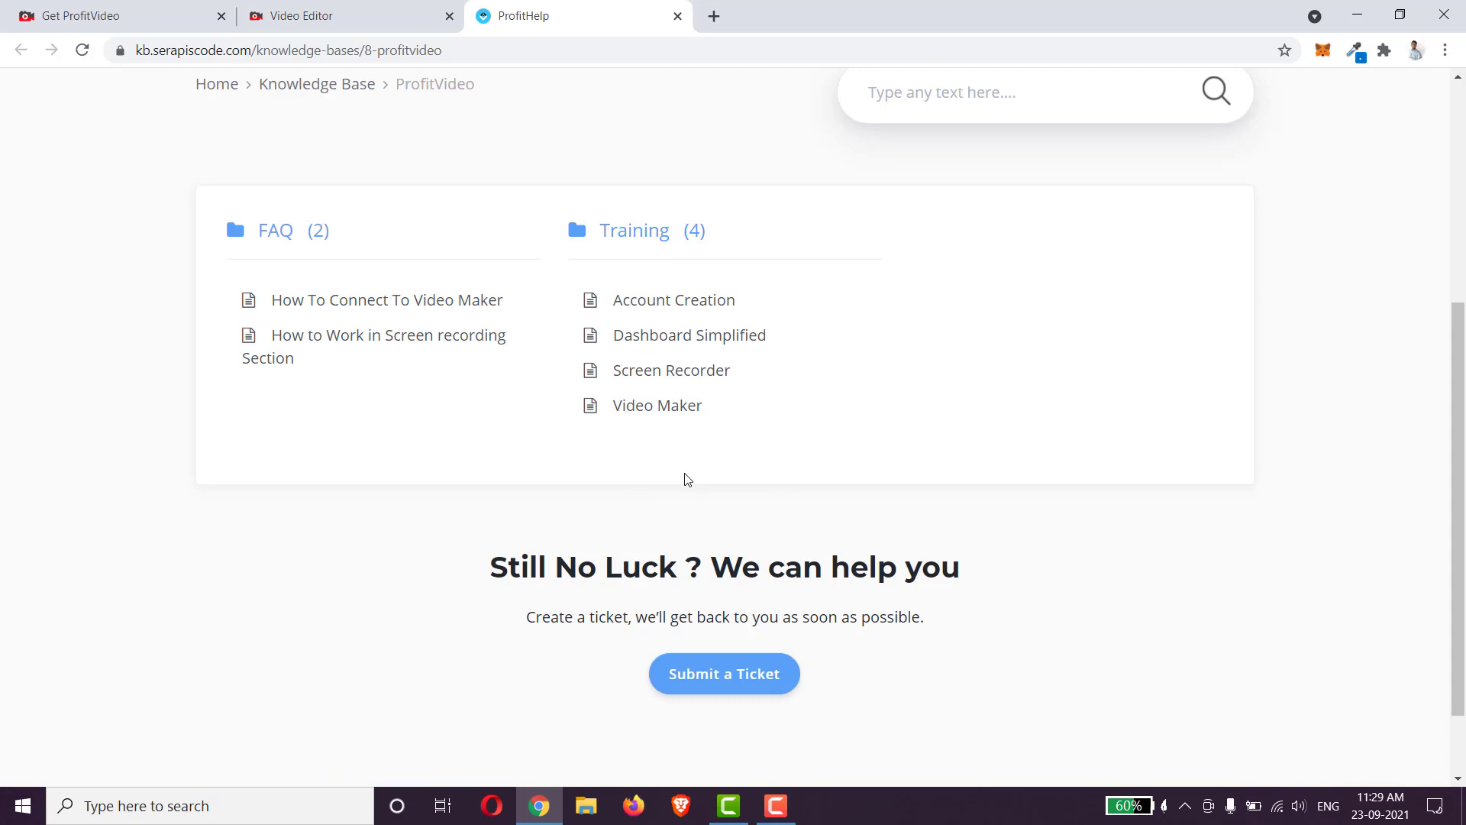
click(659, 405)
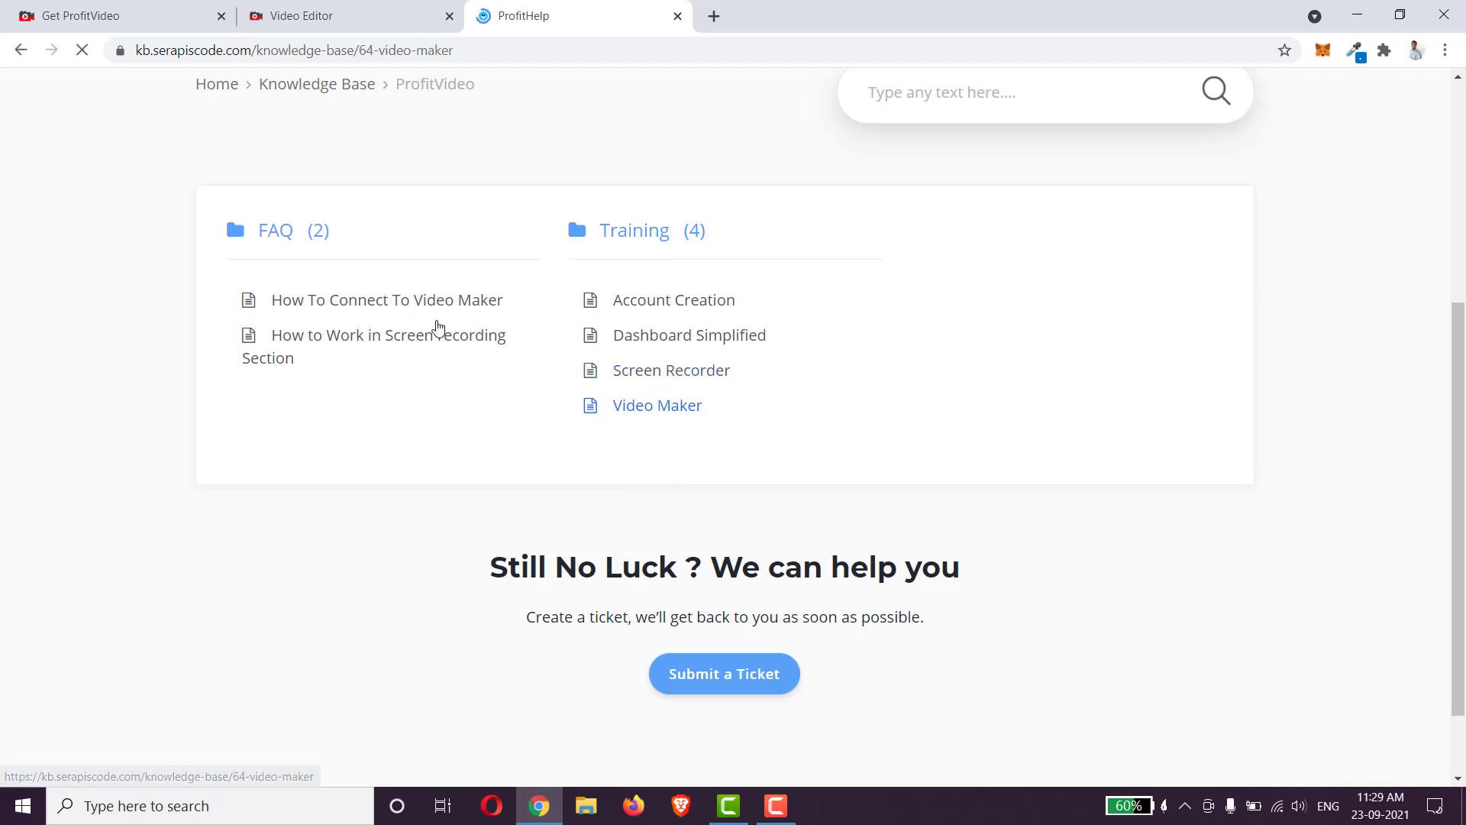
scroll(847, 424, down, 3)
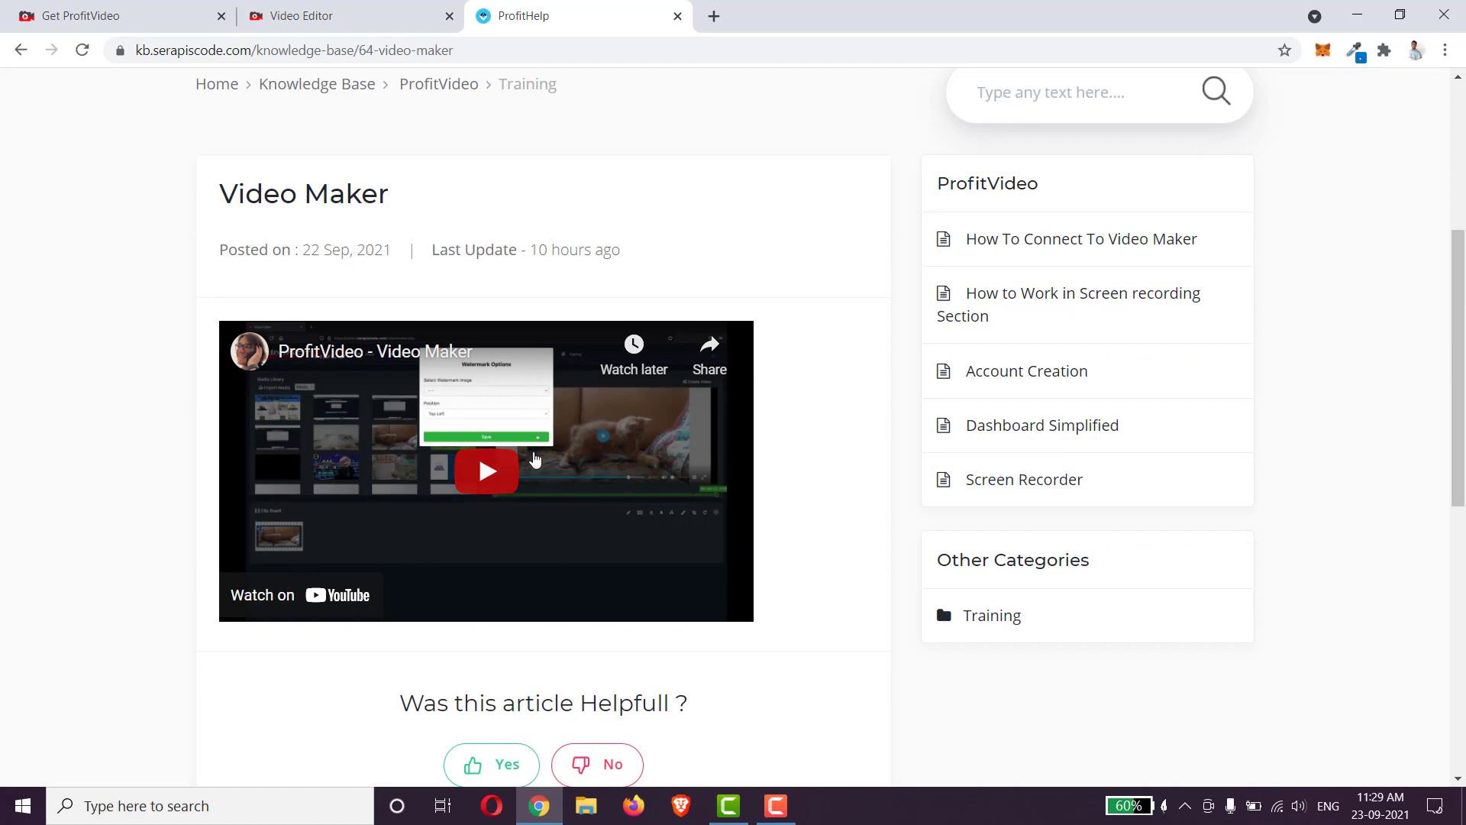
click(300, 16)
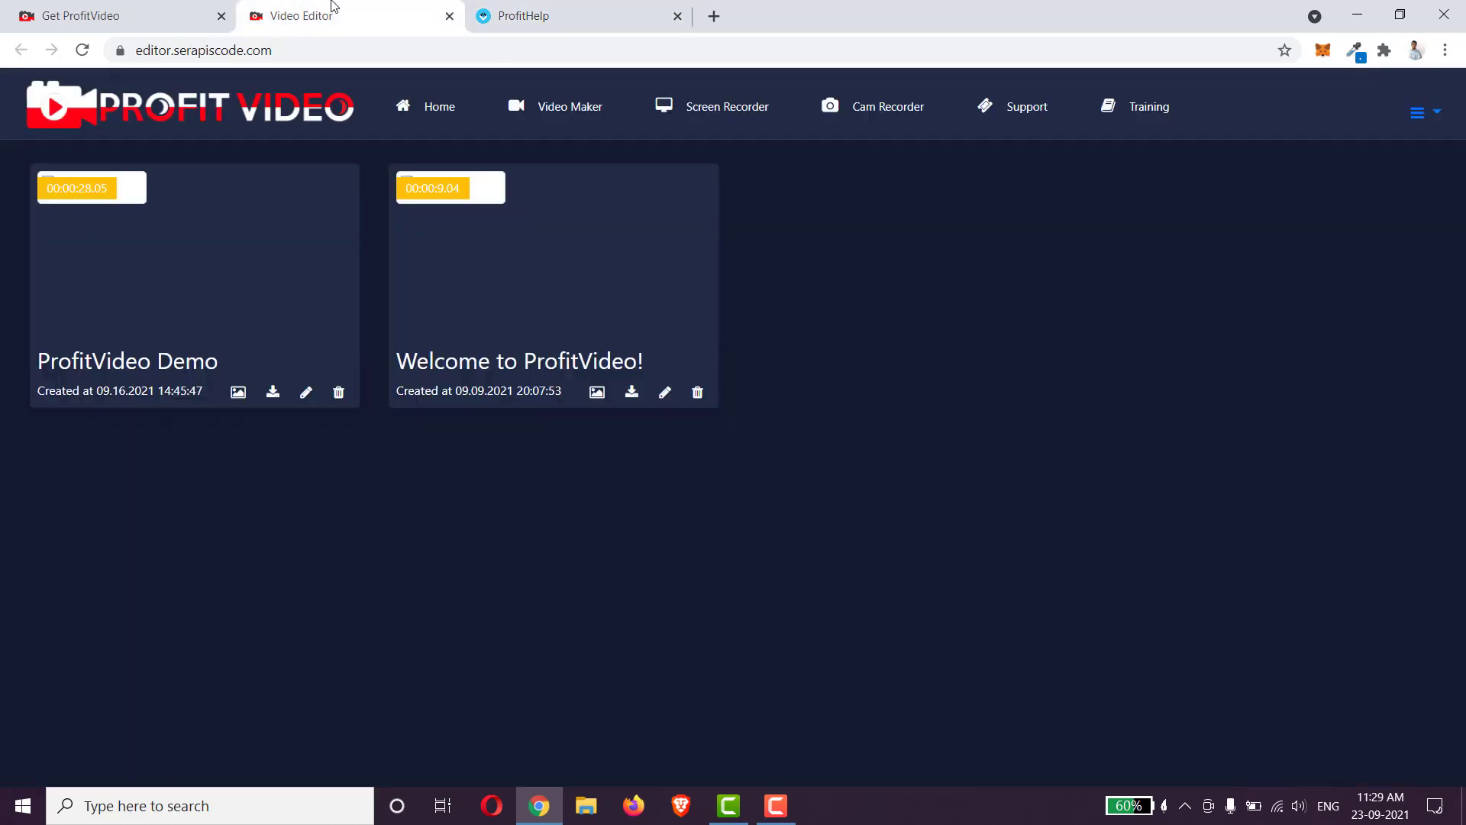
mouse_move(555, 270)
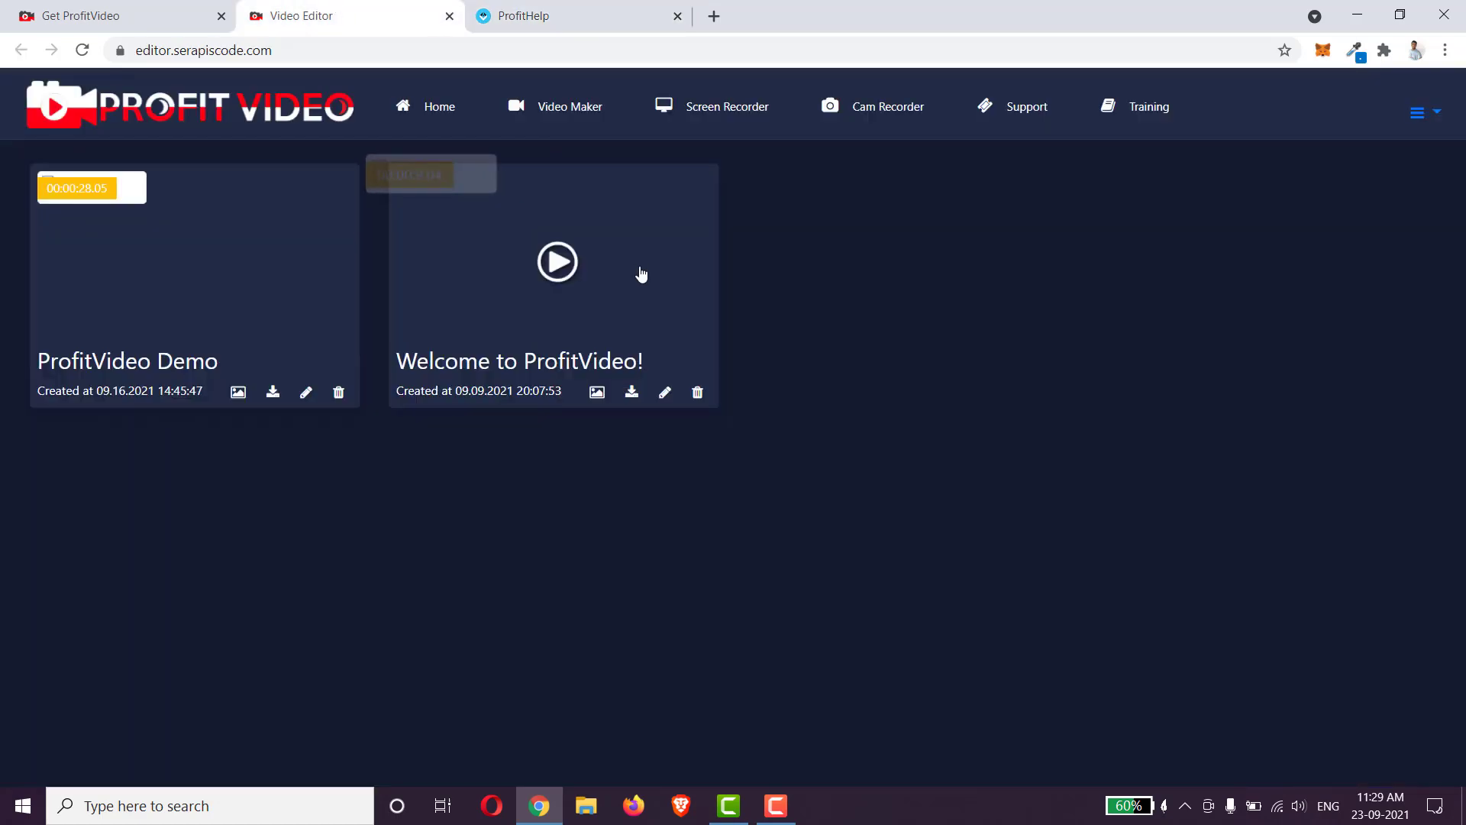
Step: Start a new screen recording and look over the window and tab sharing options
click(719, 108)
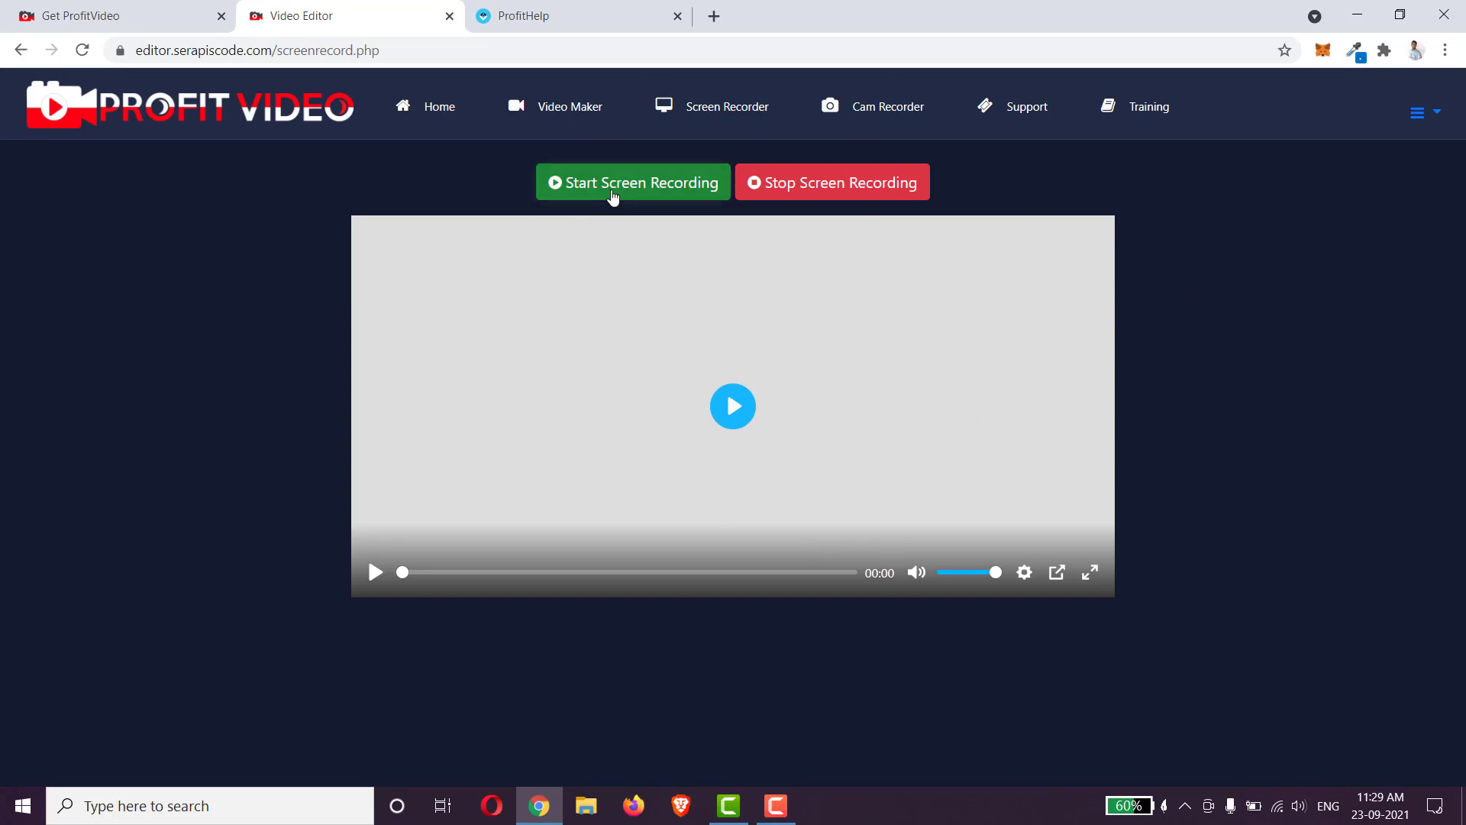
click(613, 195)
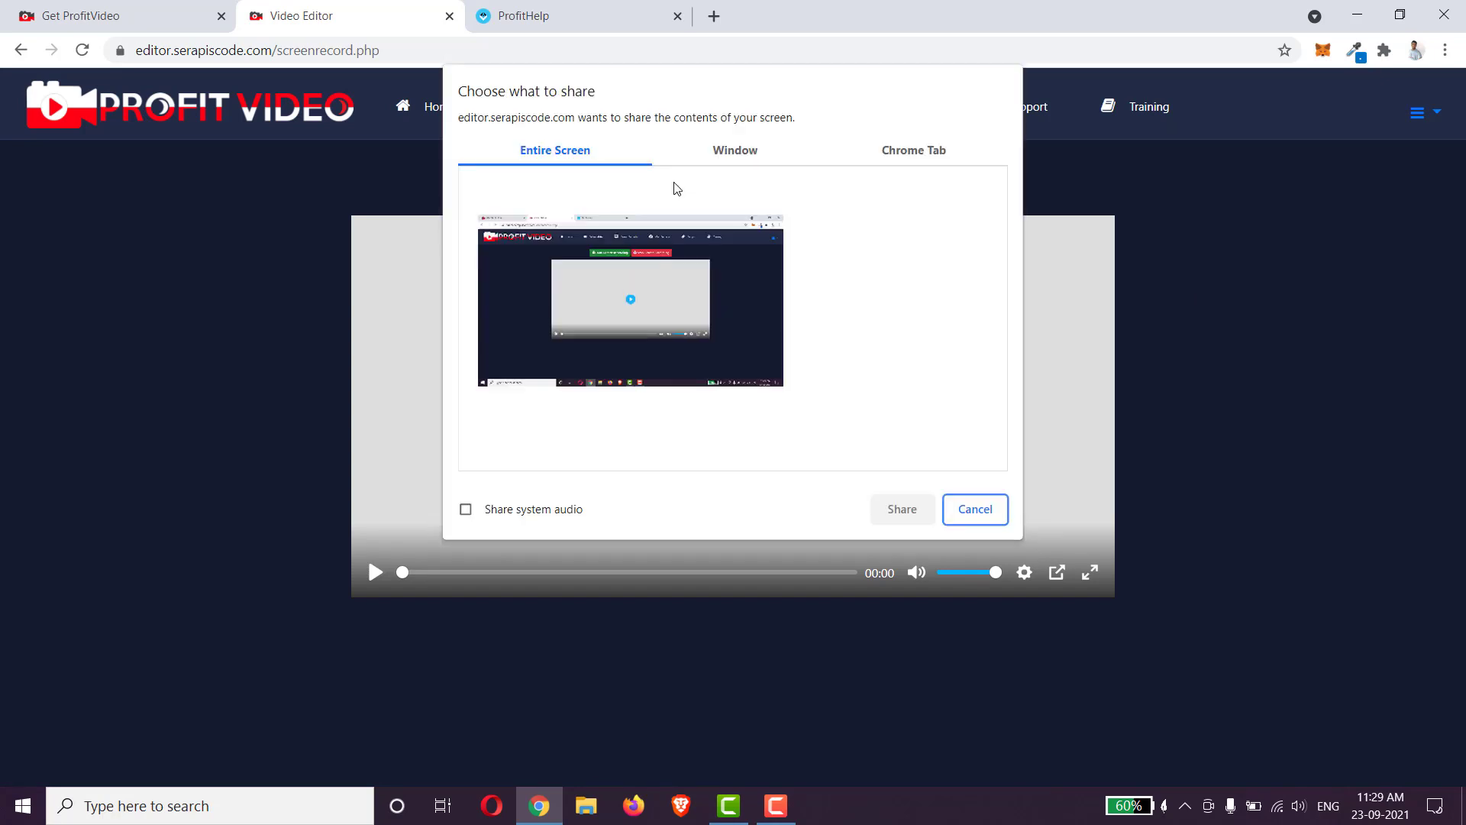
click(734, 150)
click(937, 151)
click(730, 155)
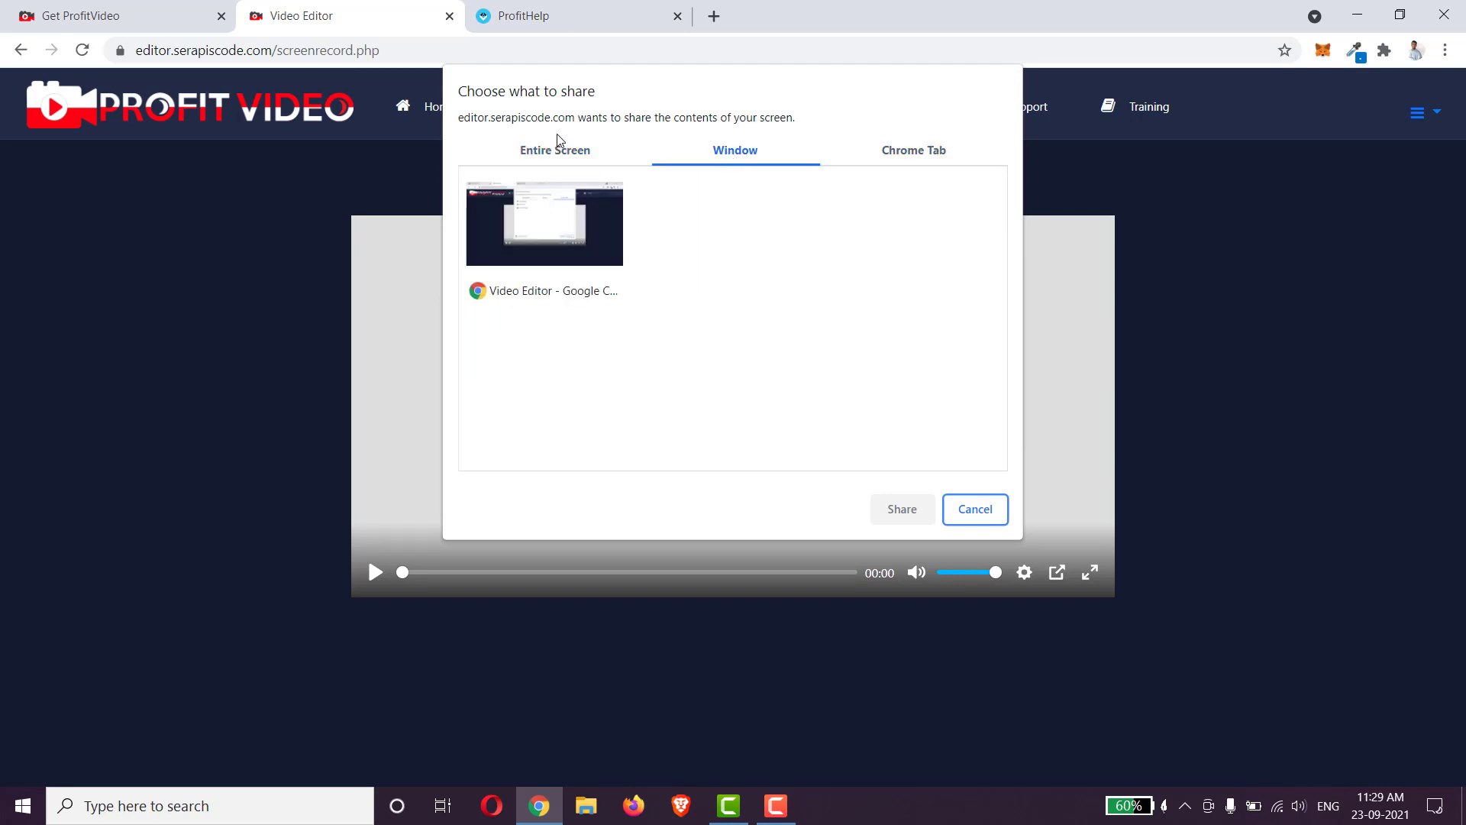
click(912, 150)
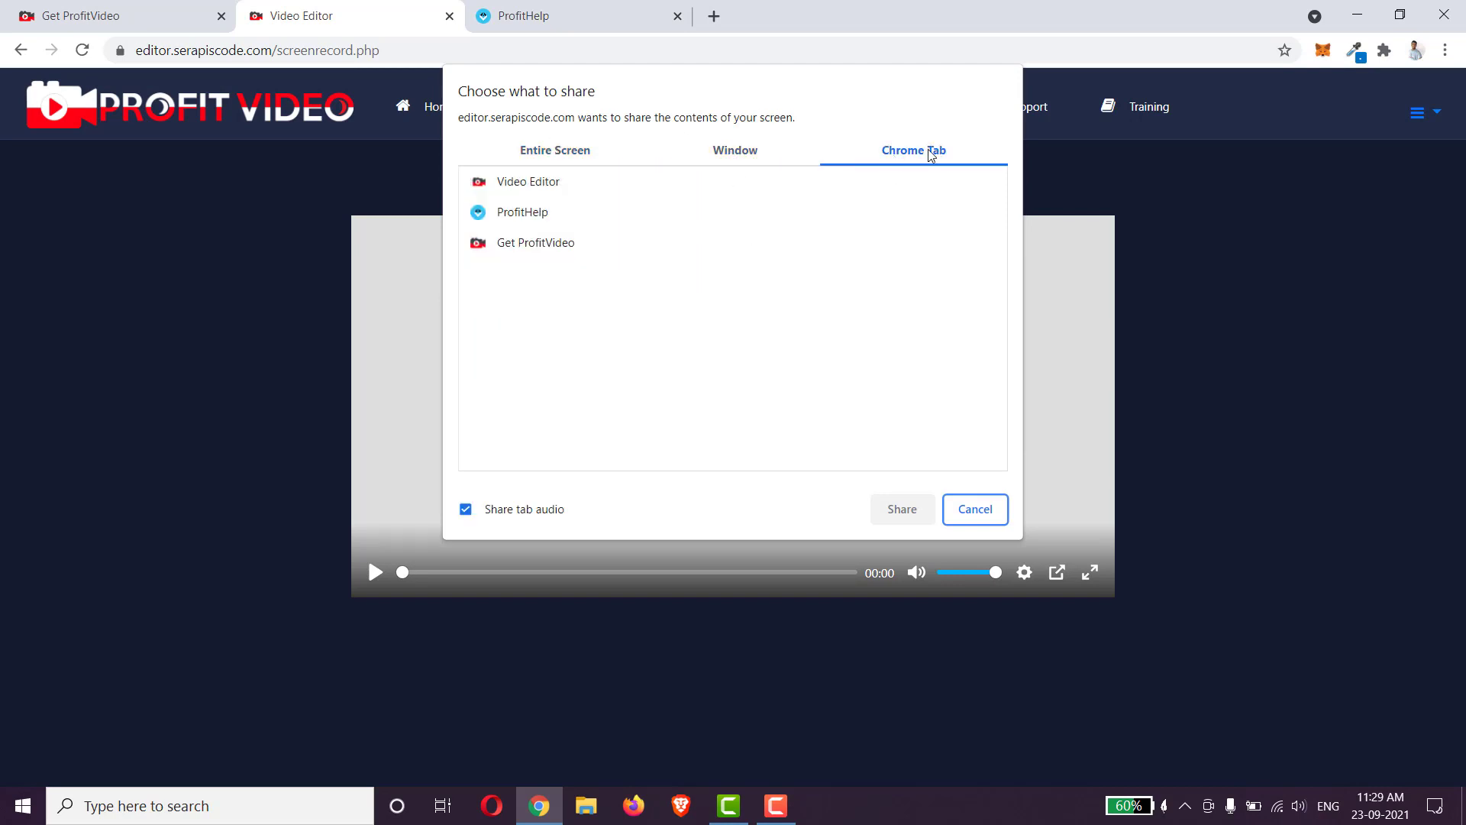
click(579, 158)
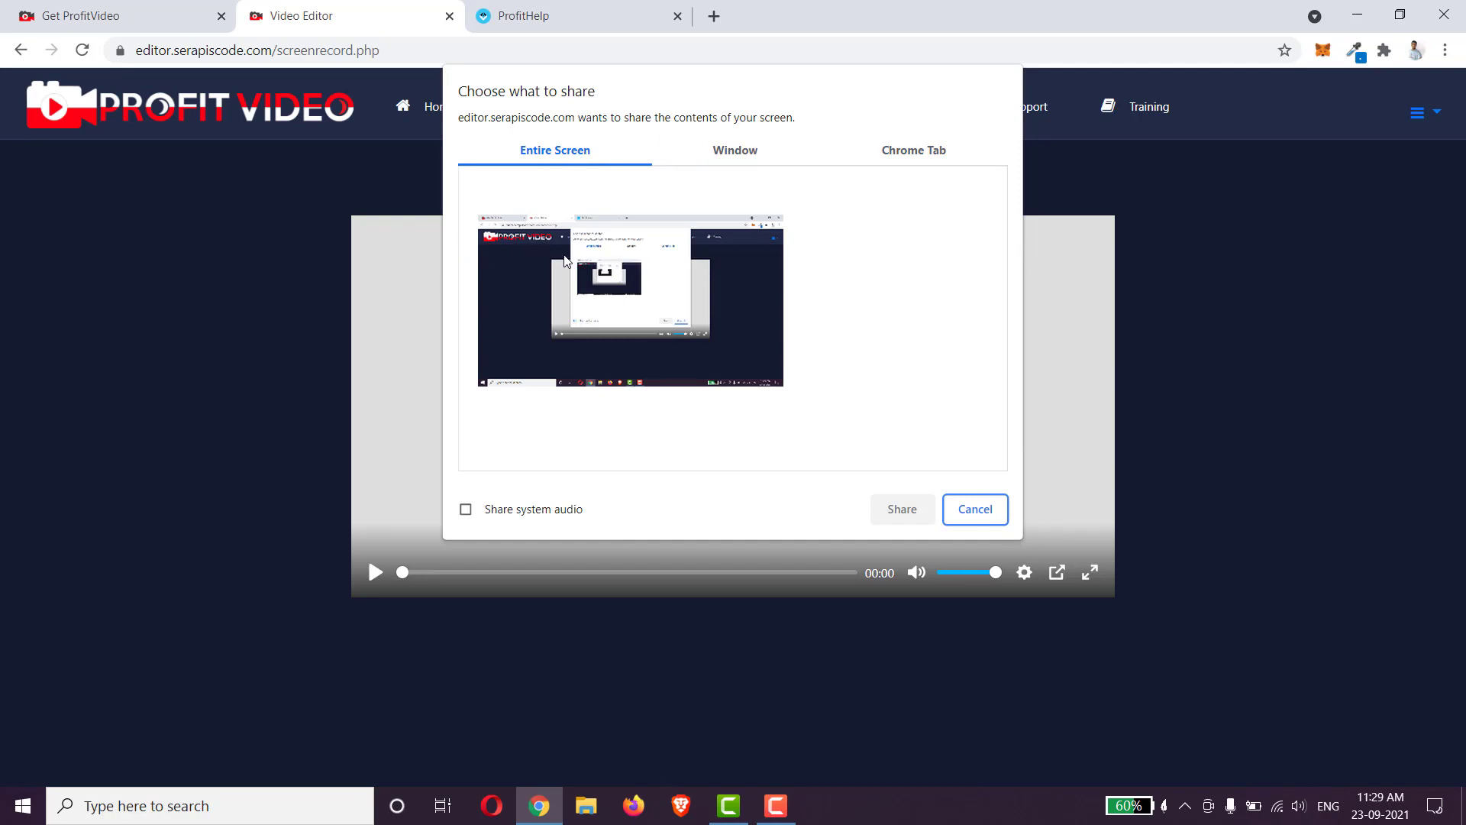
Step: Share the entire screen with system audio, browse ProfitHelp, then return to the recorder
click(677, 258)
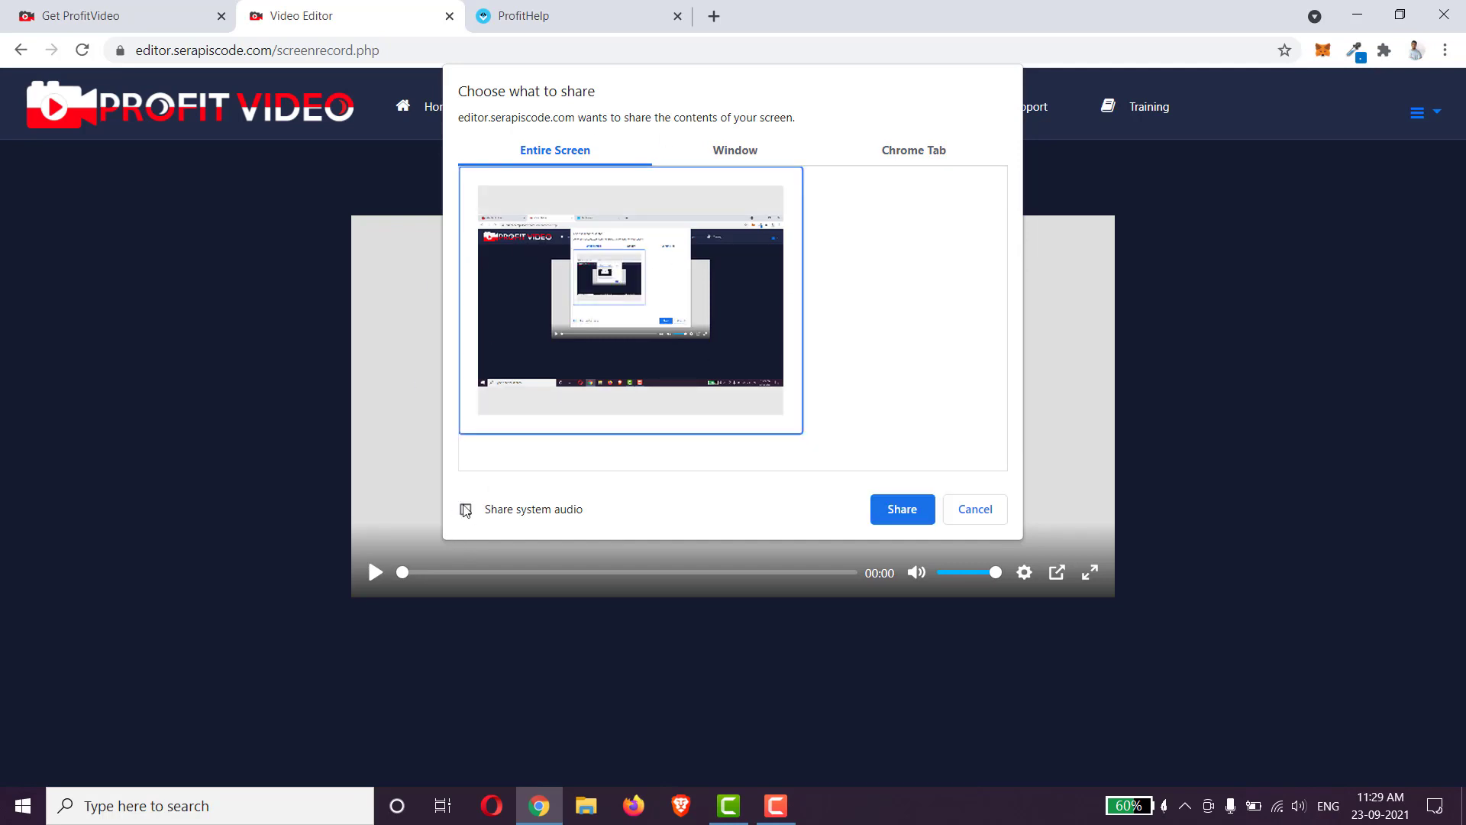
click(902, 509)
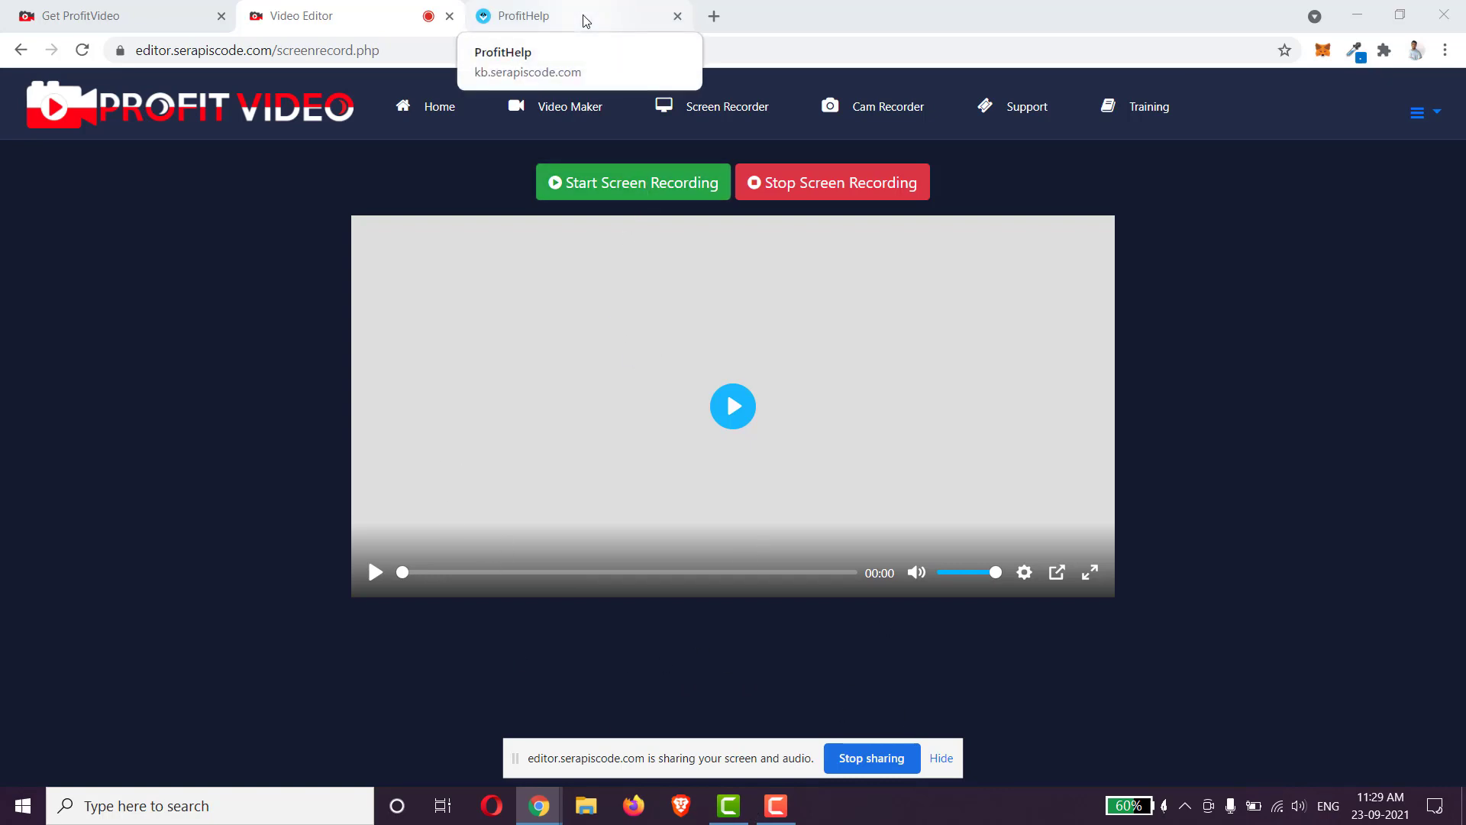
click(585, 20)
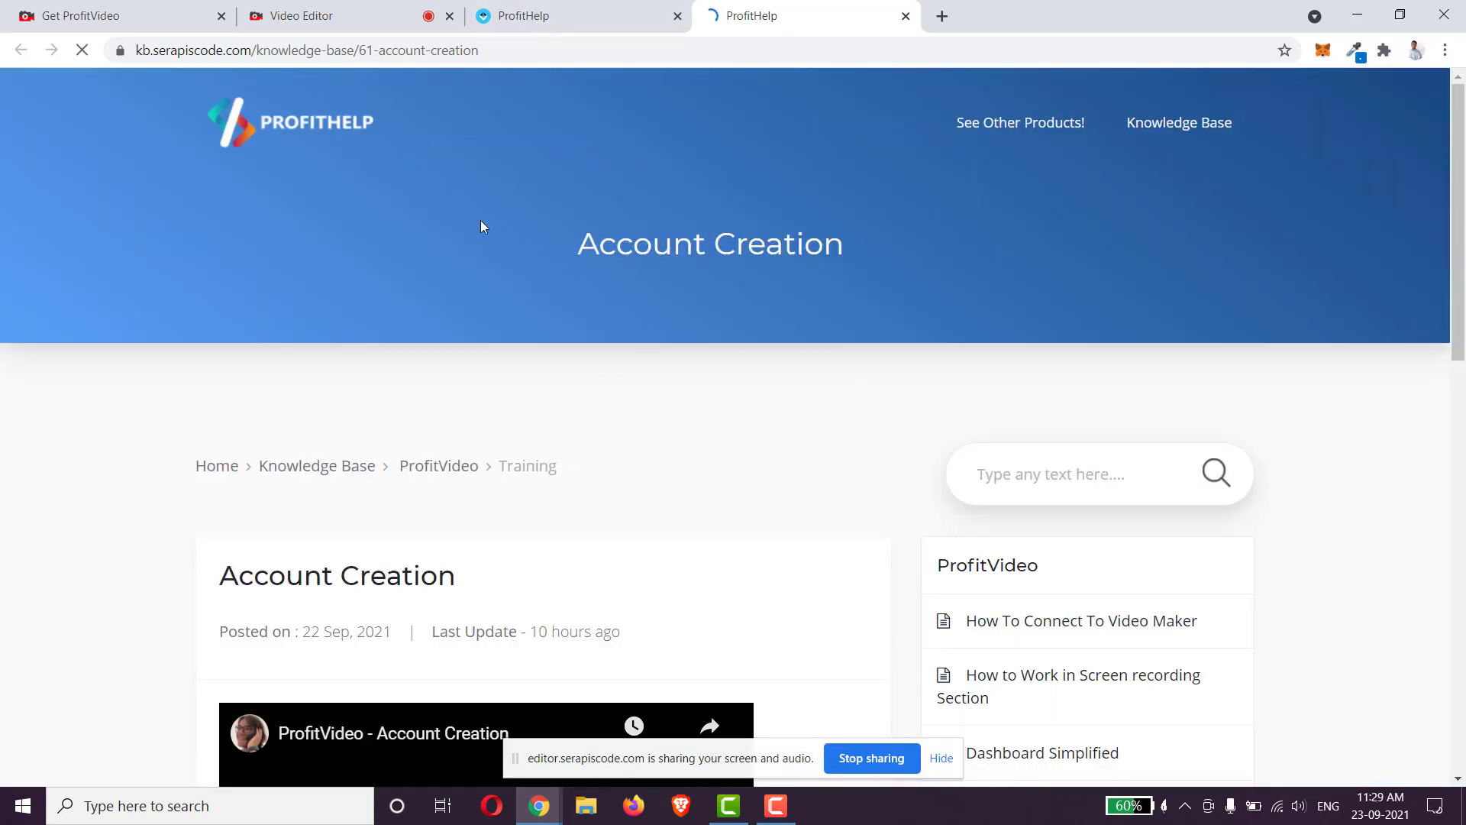
click(339, 6)
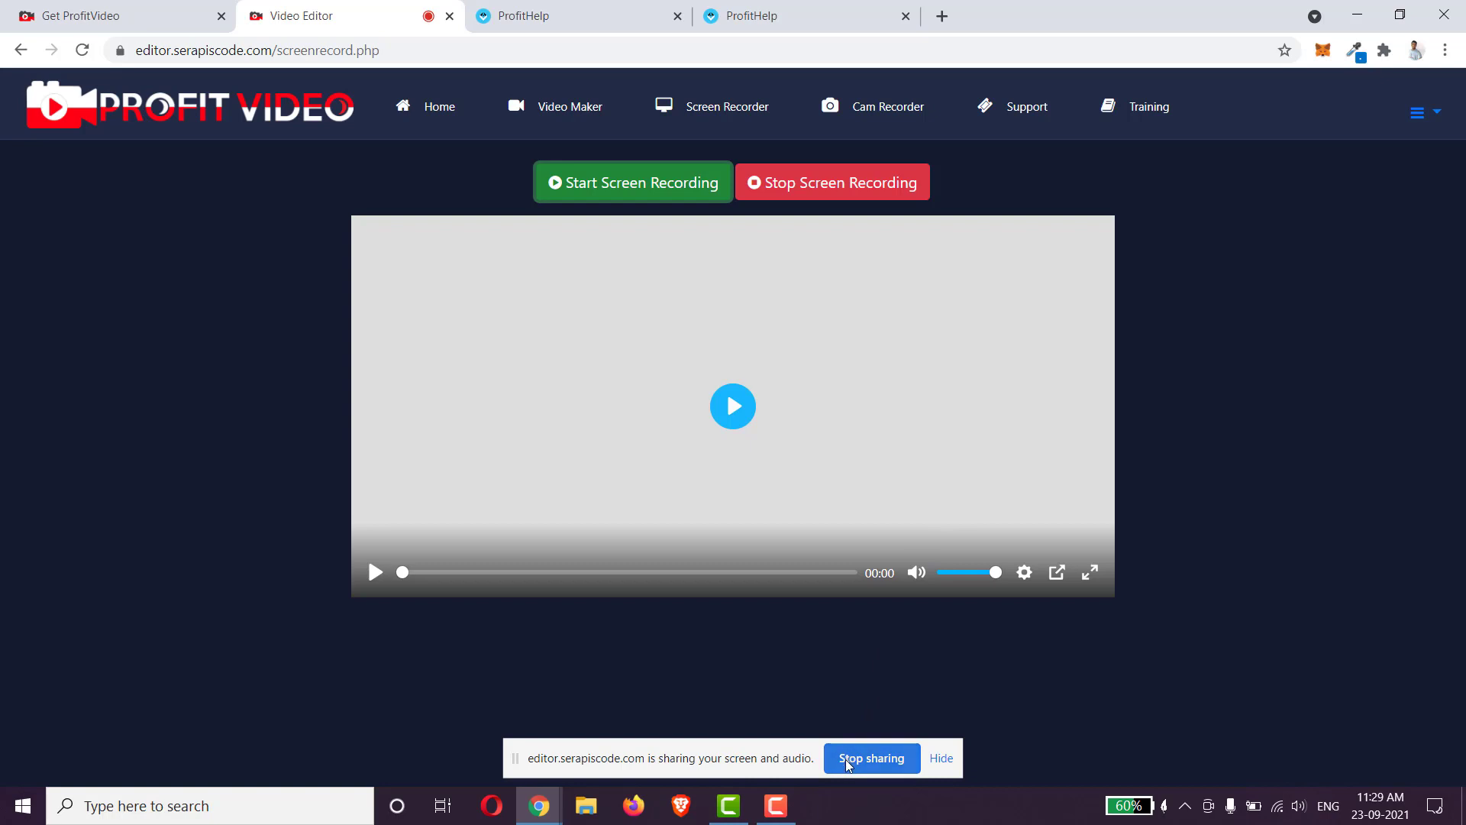
Step: Stop the recording, save it as testvudeo.webm, and watch the downloaded file
click(871, 757)
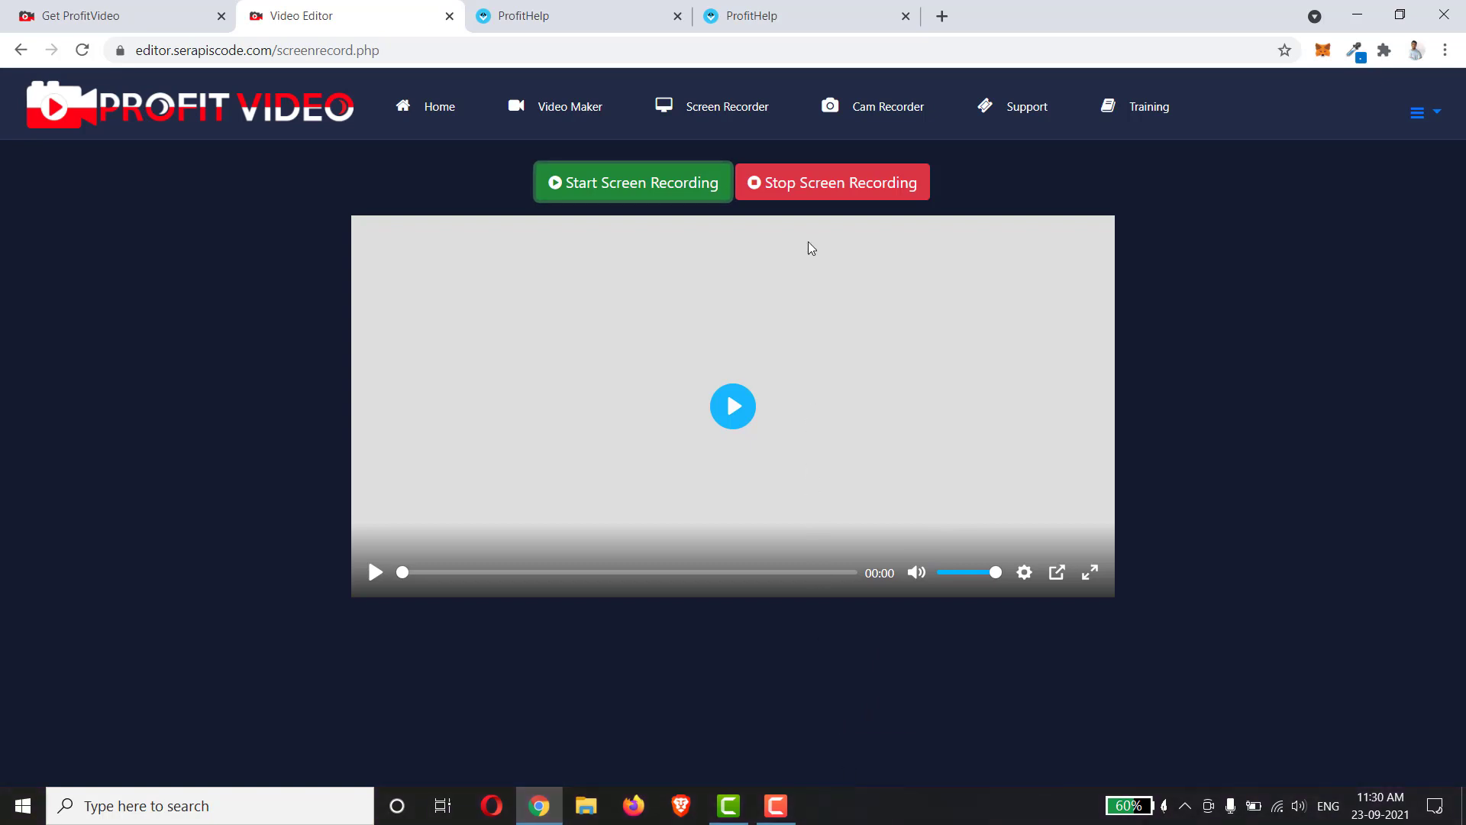
click(815, 195)
text(testvudeo)
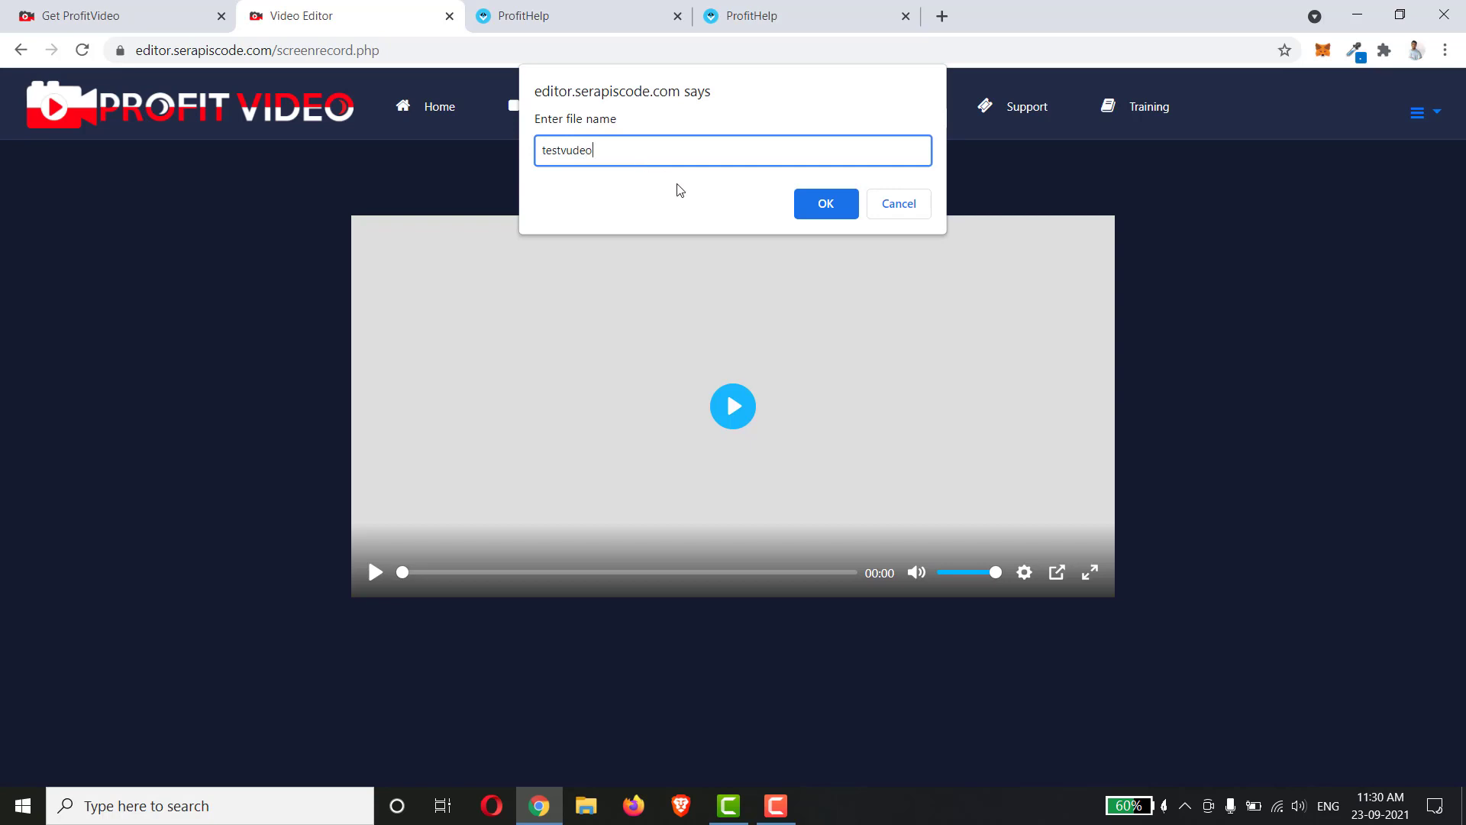
click(823, 206)
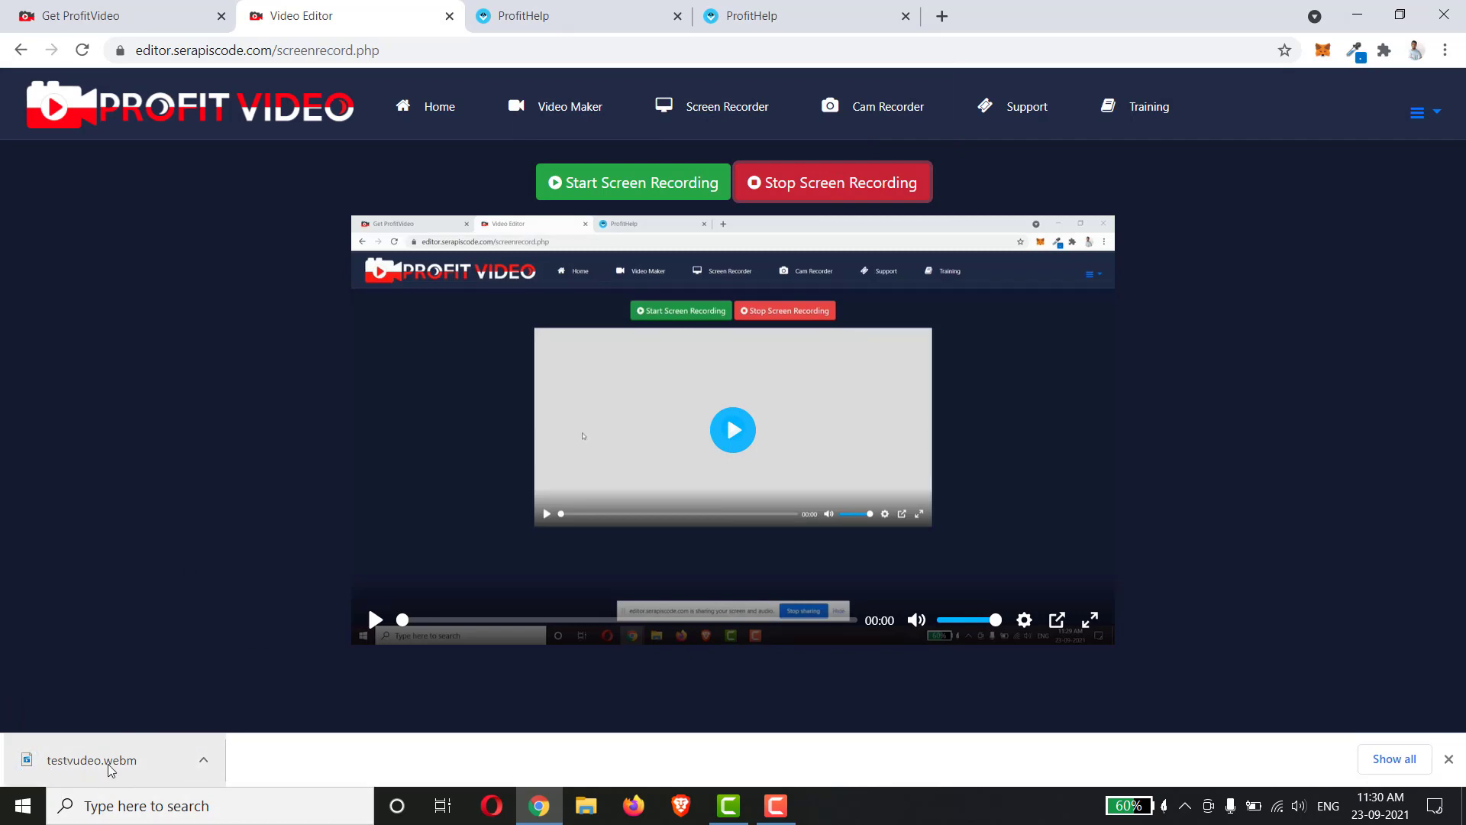
click(93, 760)
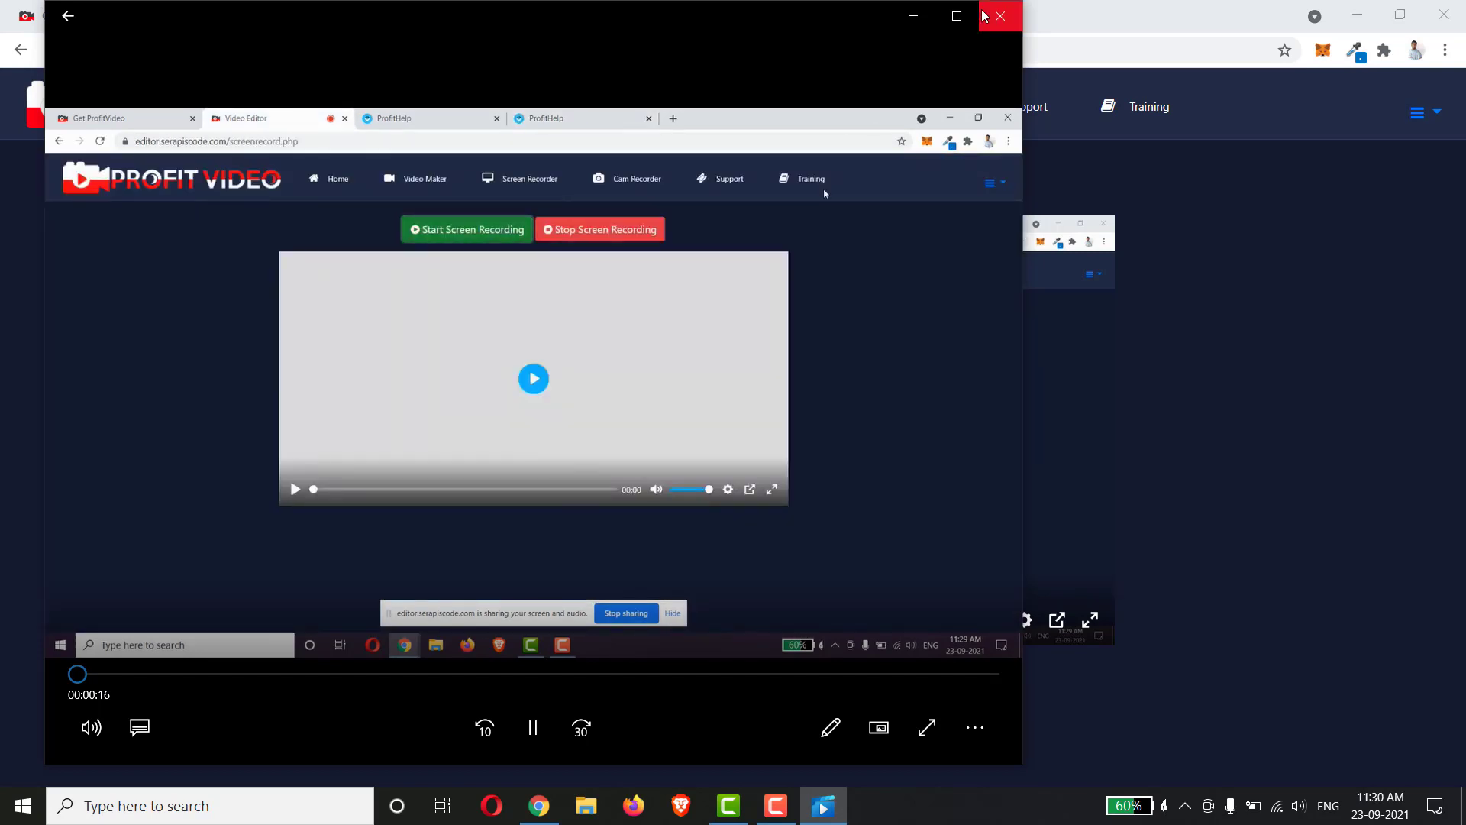
click(1002, 18)
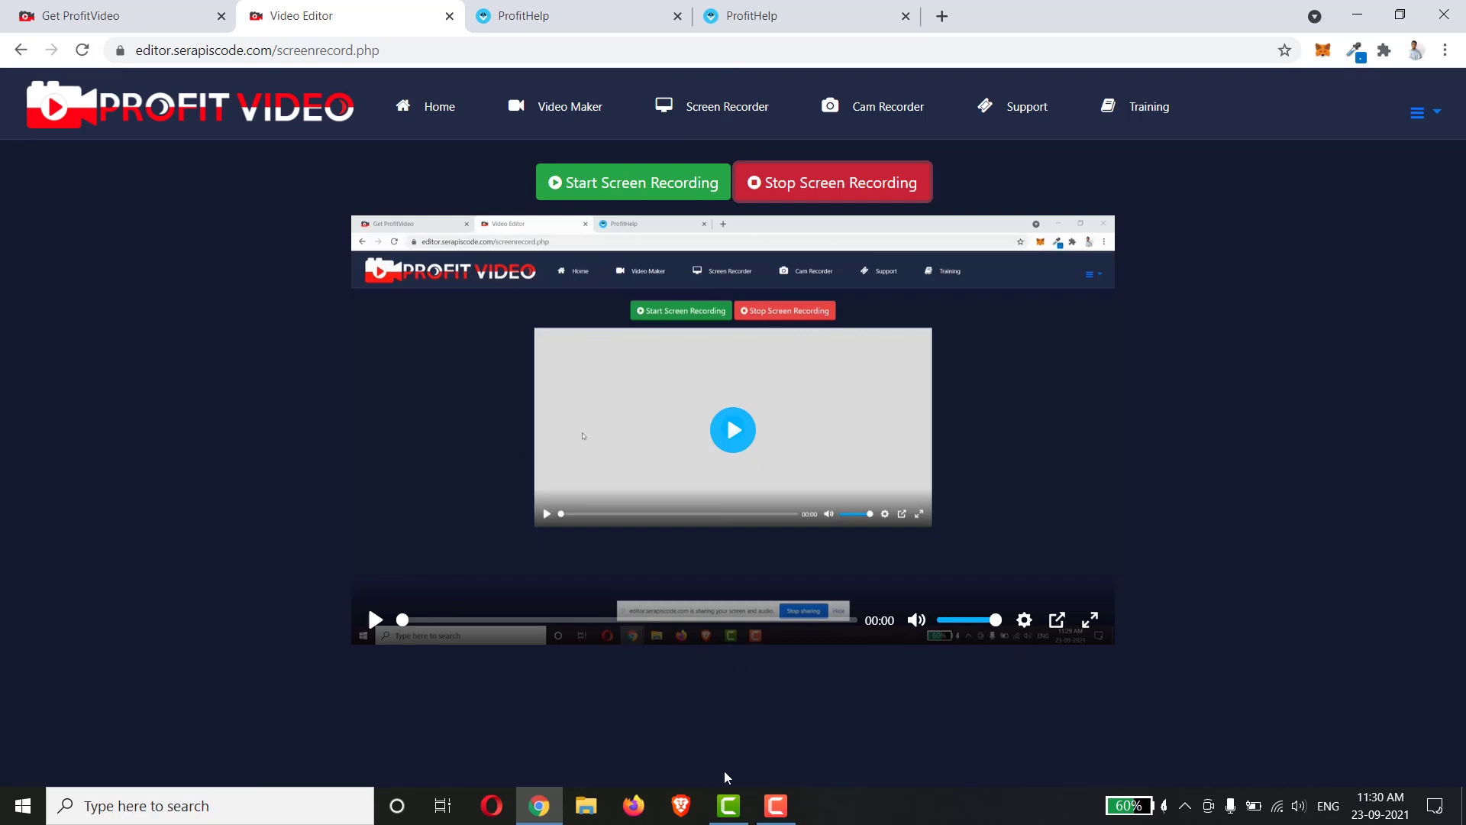
Step: Place the dog-with-footballs clip from the Media Library onto the Clip Board and select it
click(553, 106)
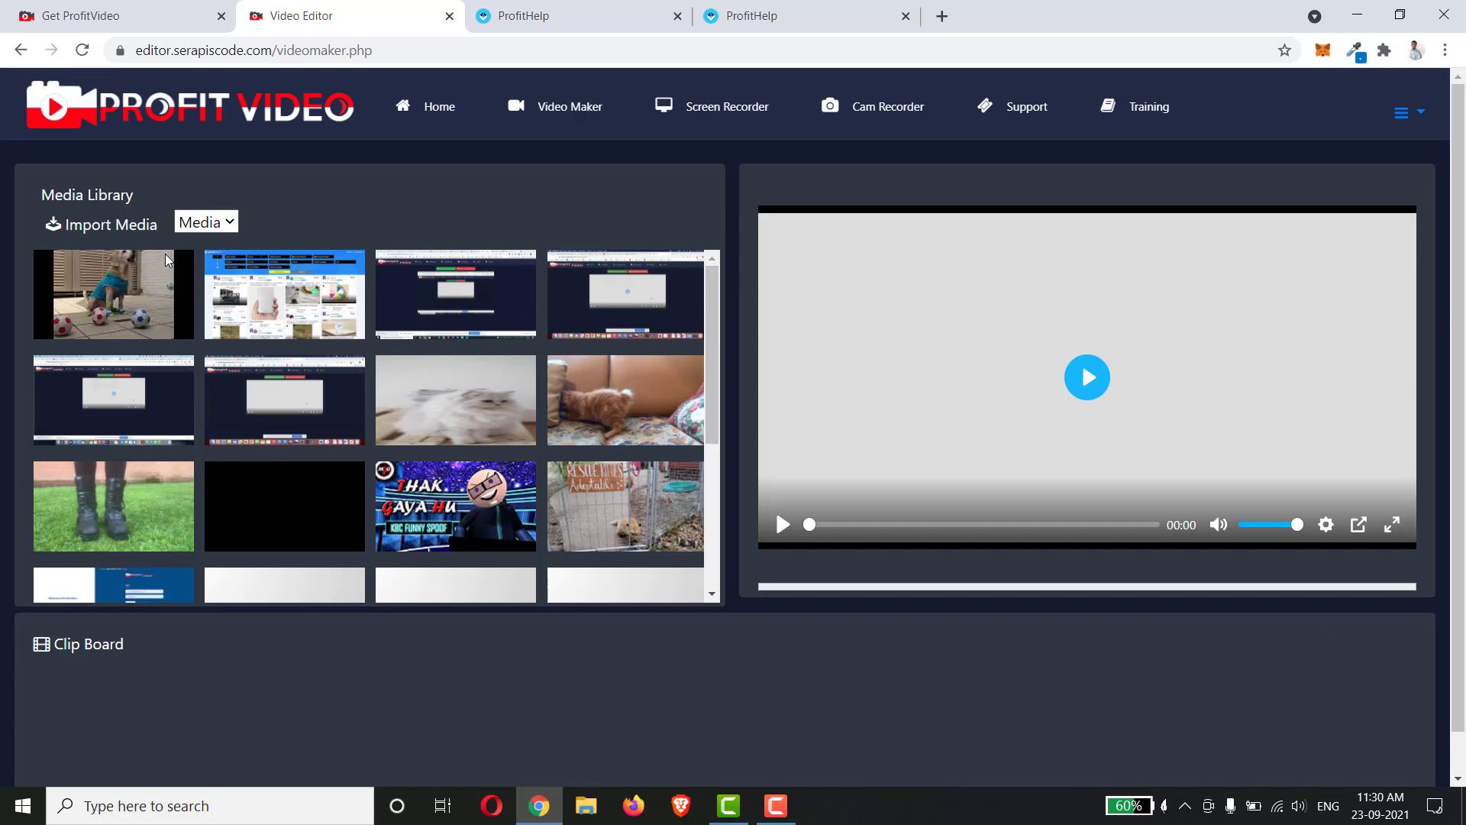
click(120, 287)
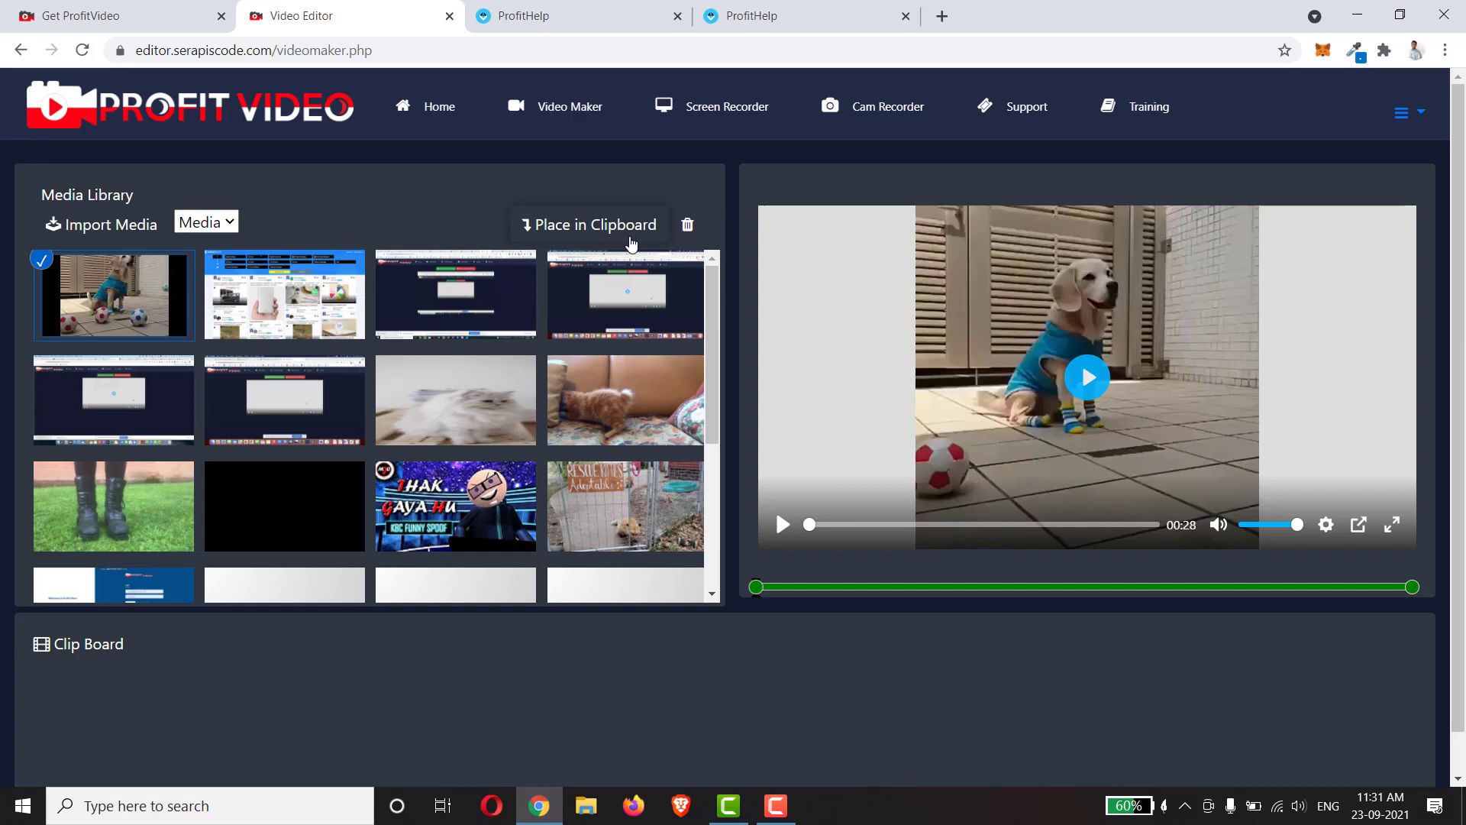
click(595, 225)
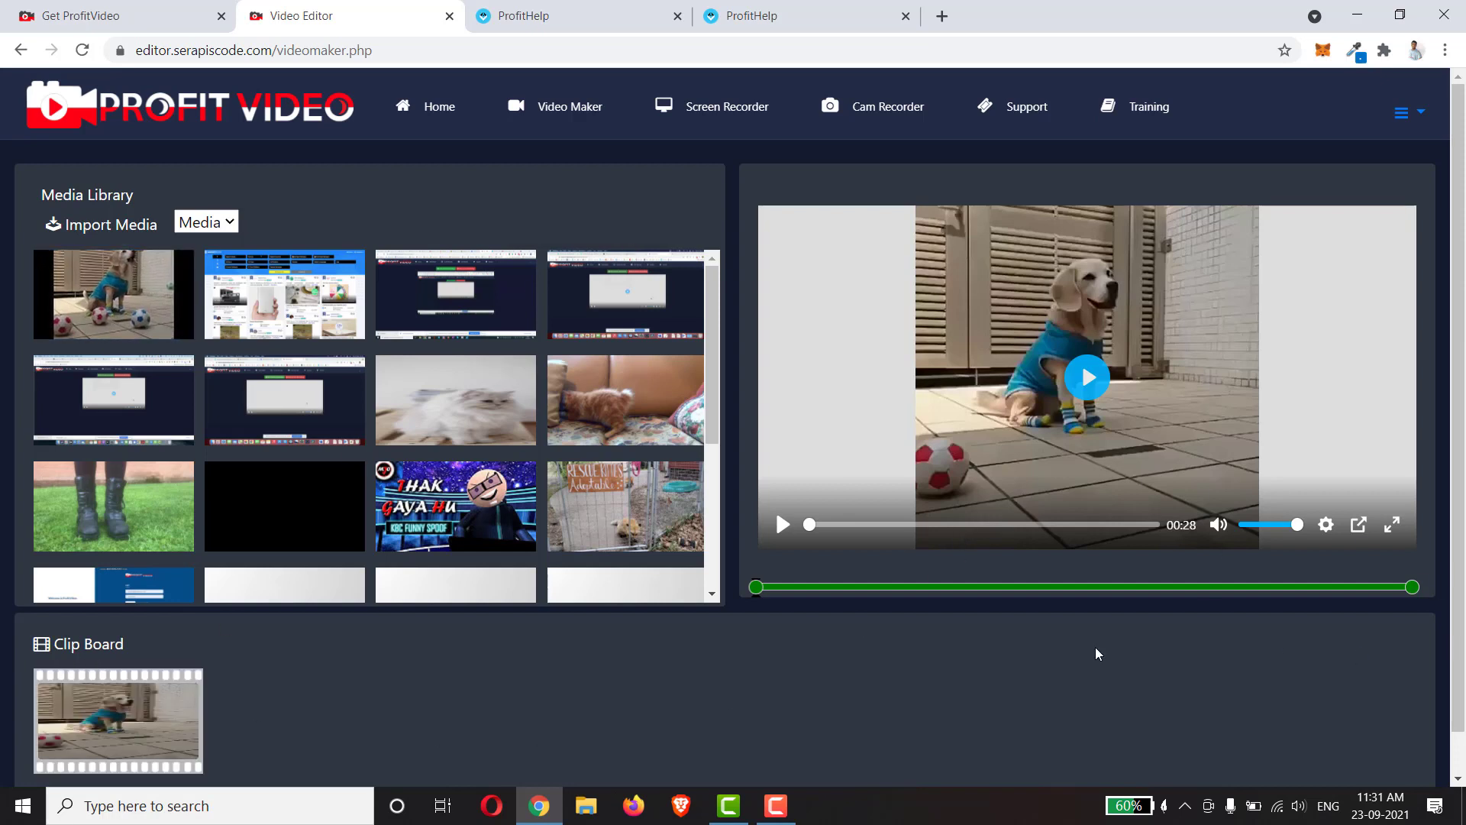
mouse_move(118, 720)
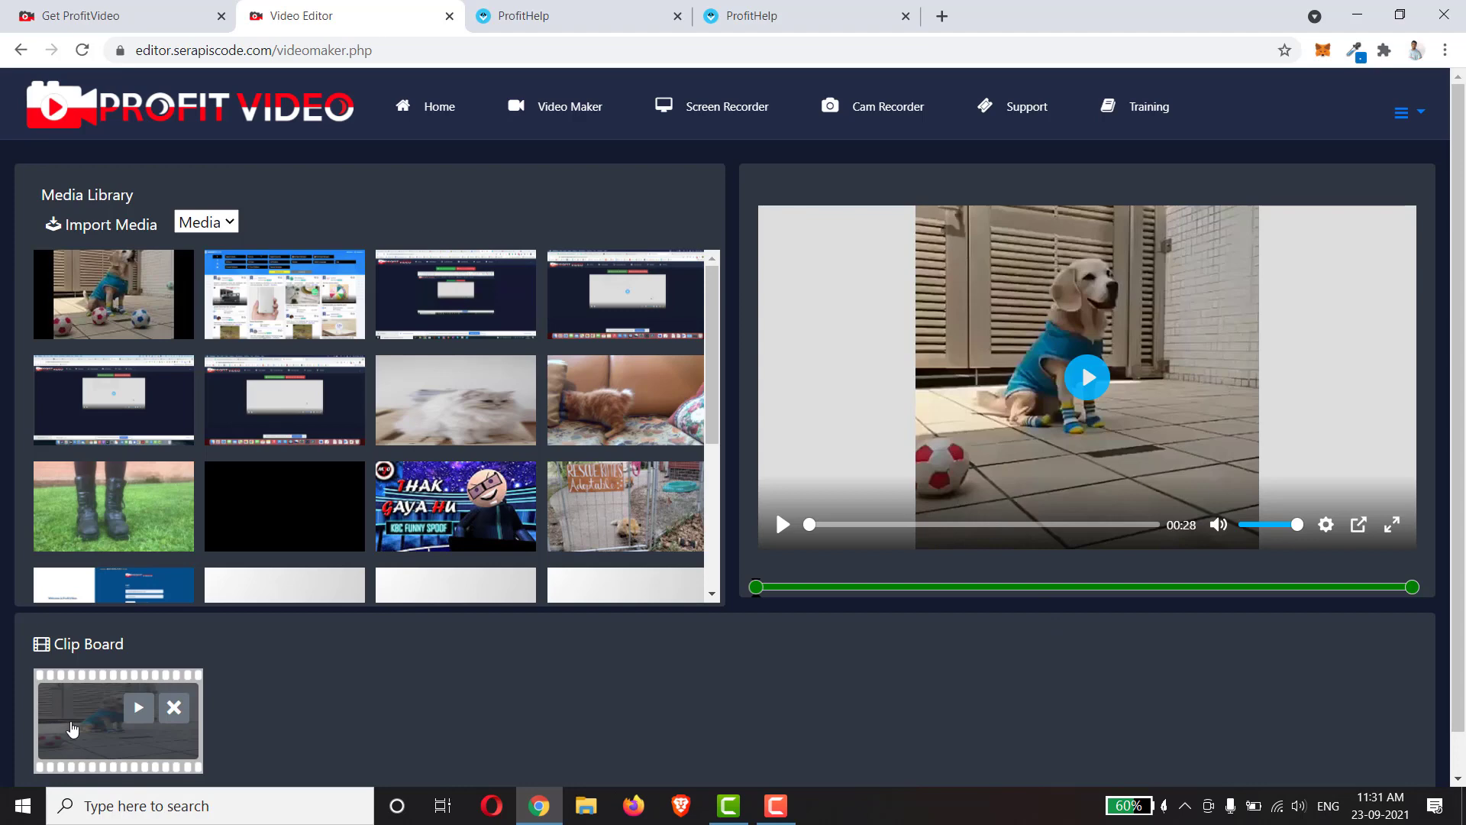
click(72, 729)
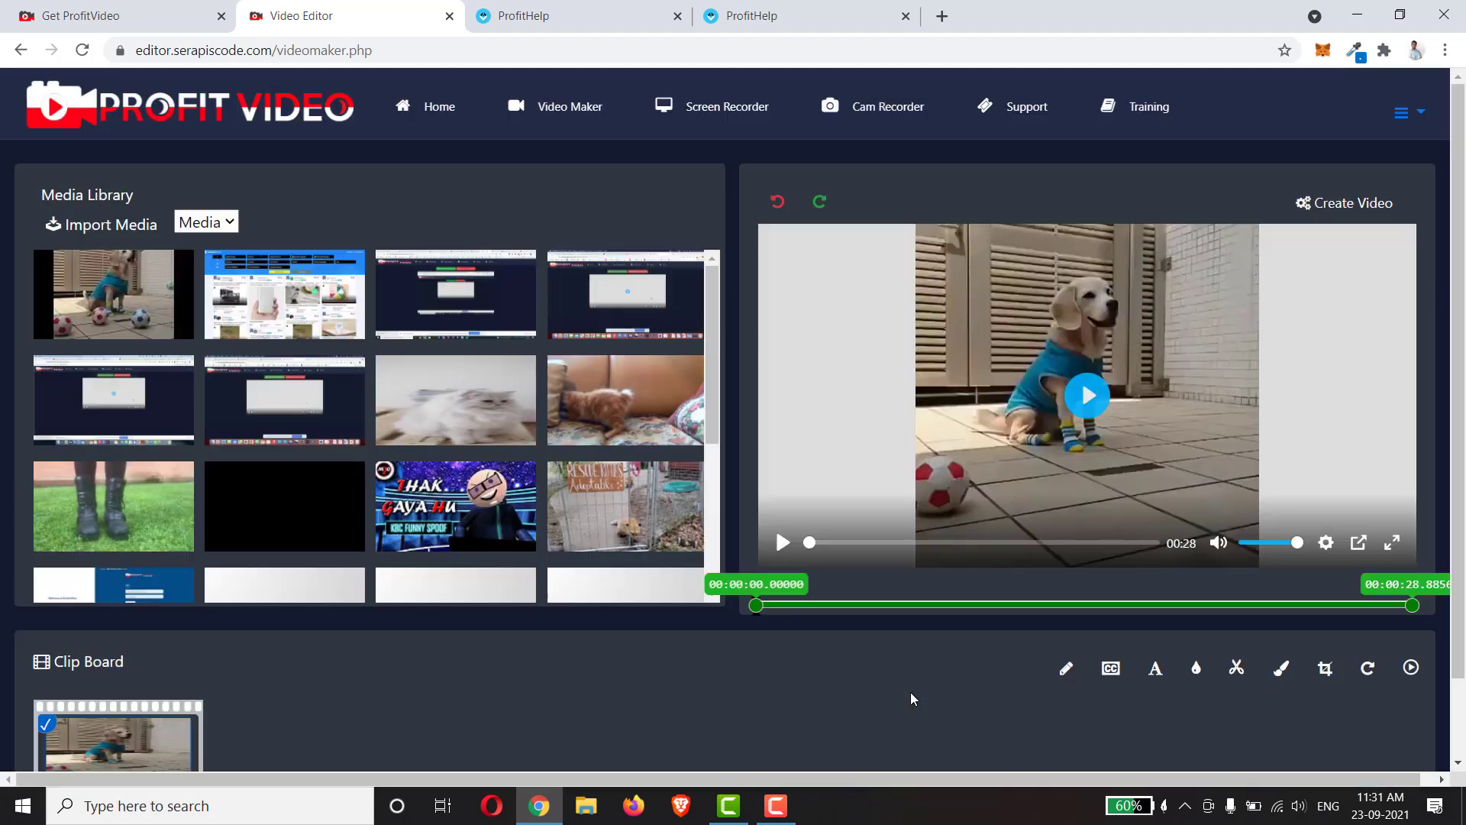
scroll(911, 692, down, 1)
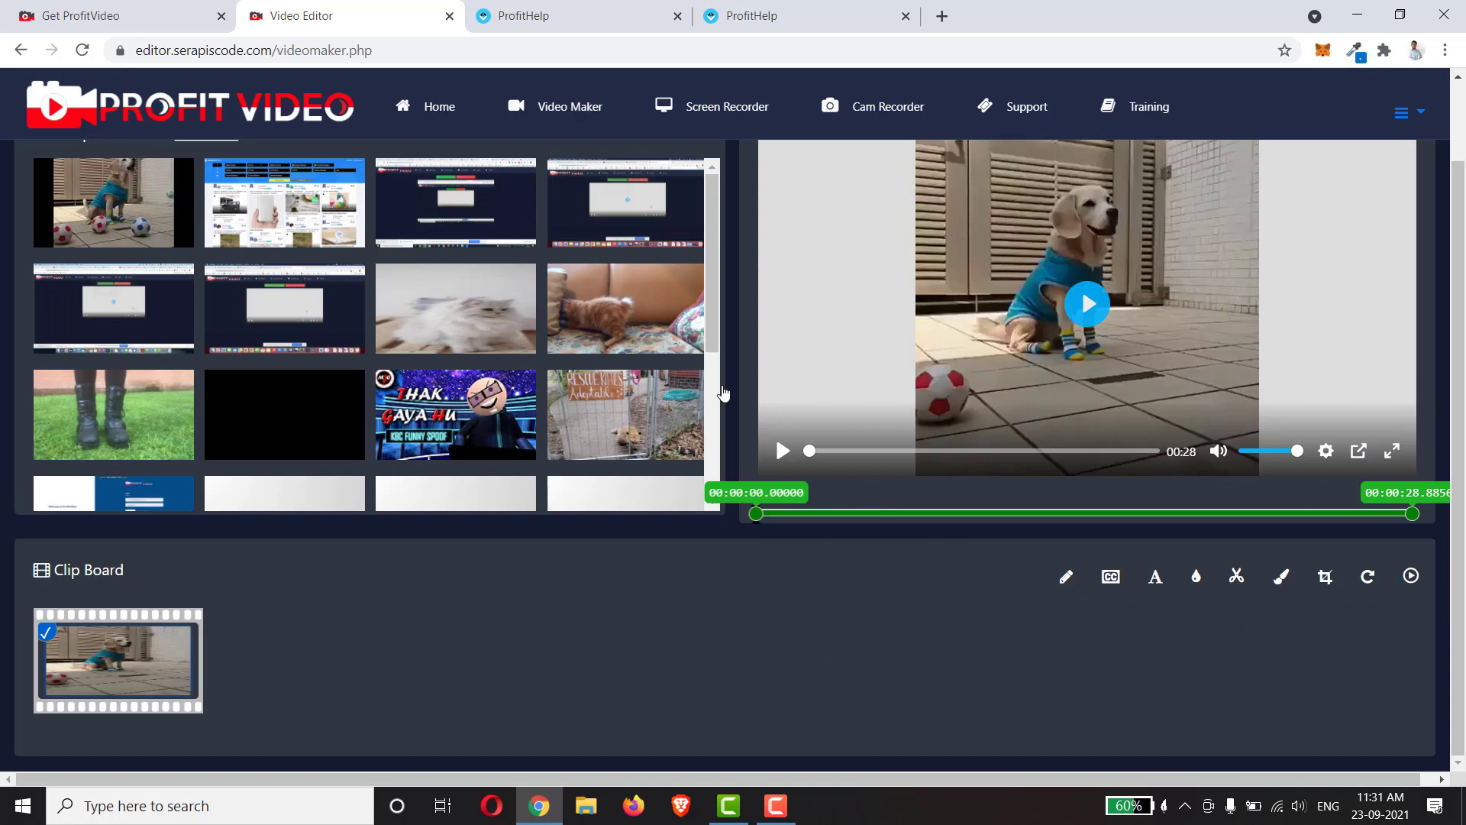
scroll(729, 617, up, 1)
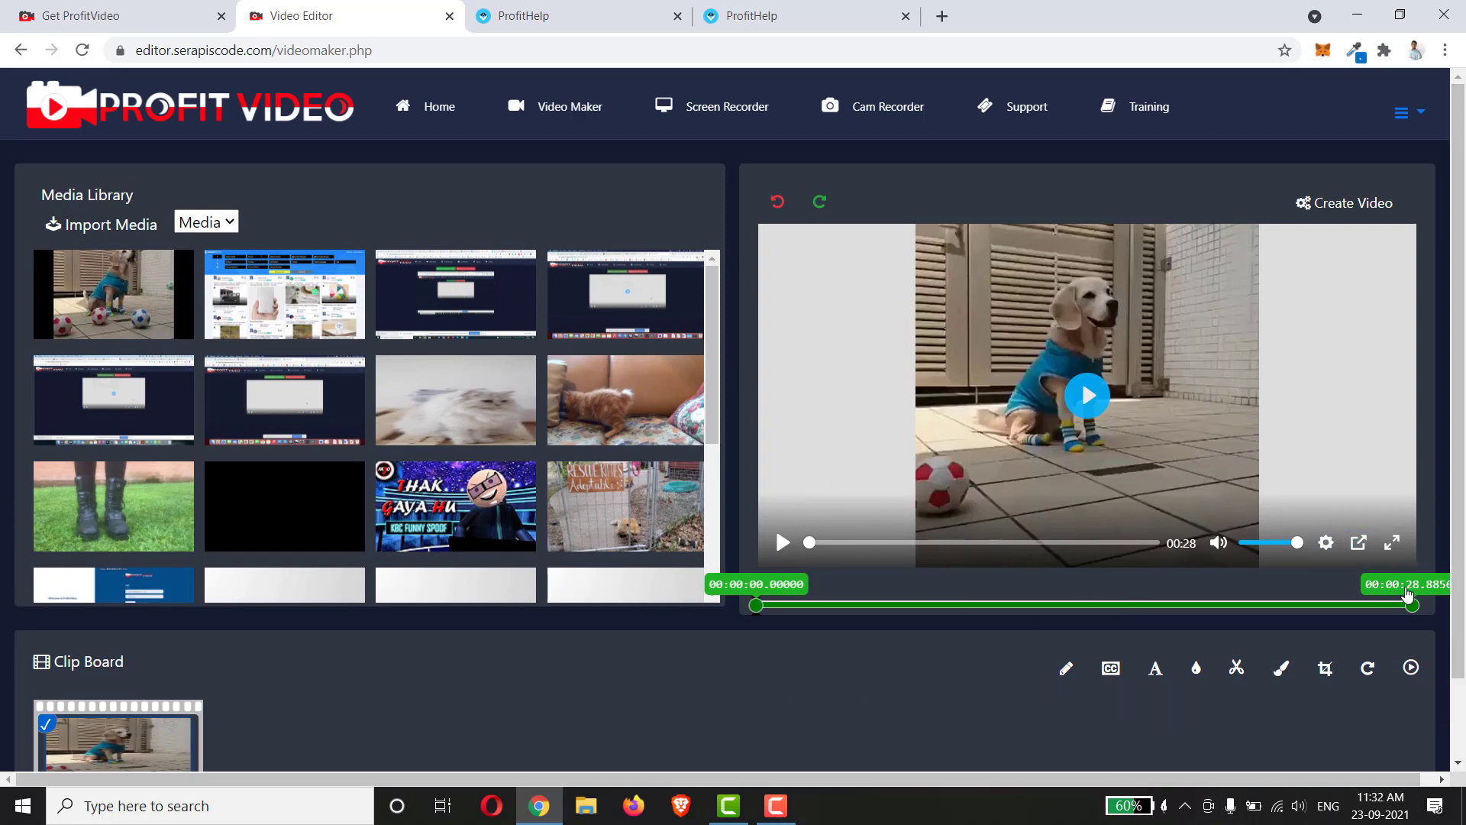
Step: Trim the dog clip to 2.75 s, preview it, then extend its end to 6.66 s
drag(1417, 609, 822, 610)
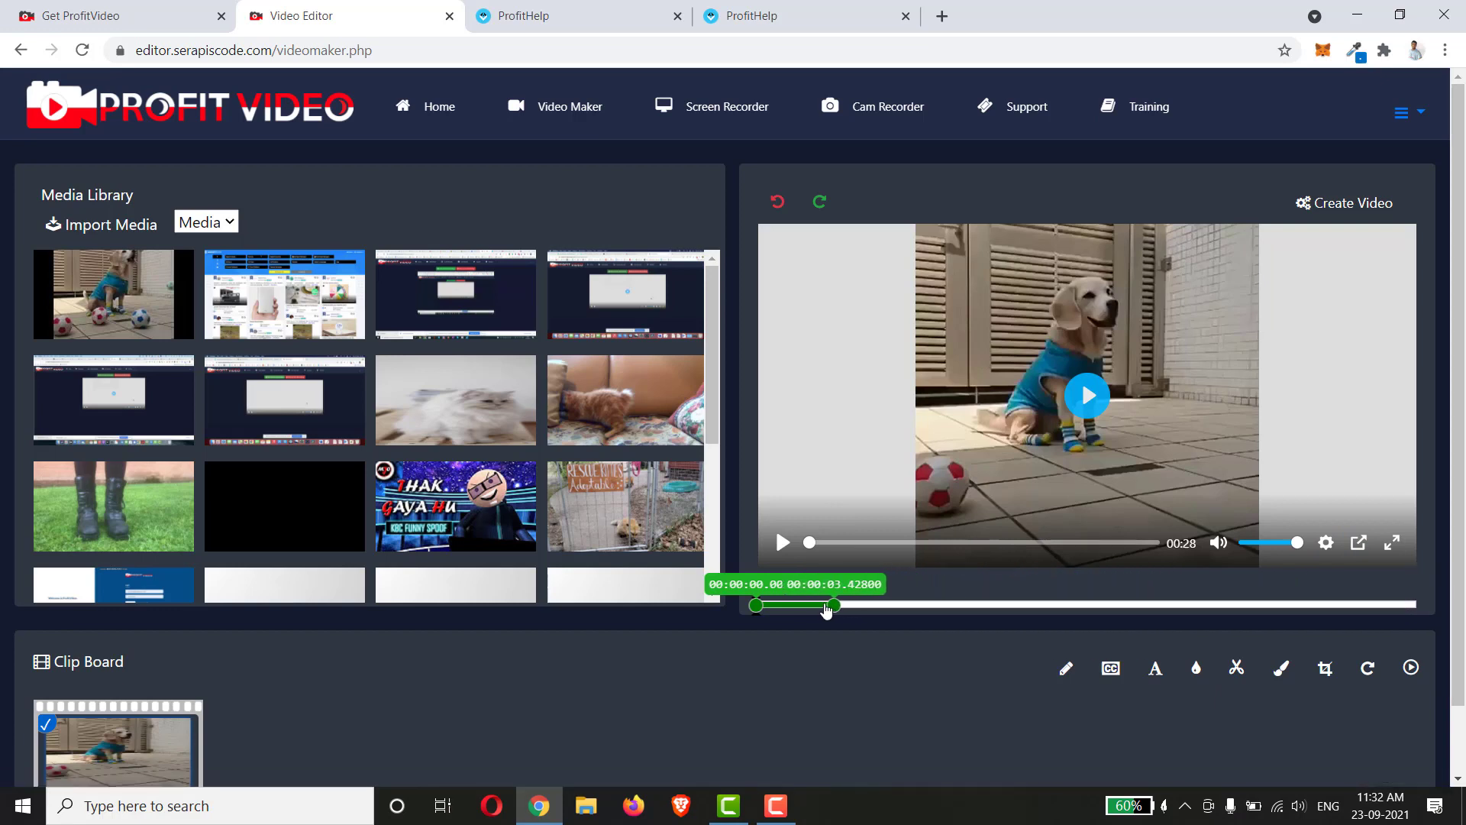
click(782, 544)
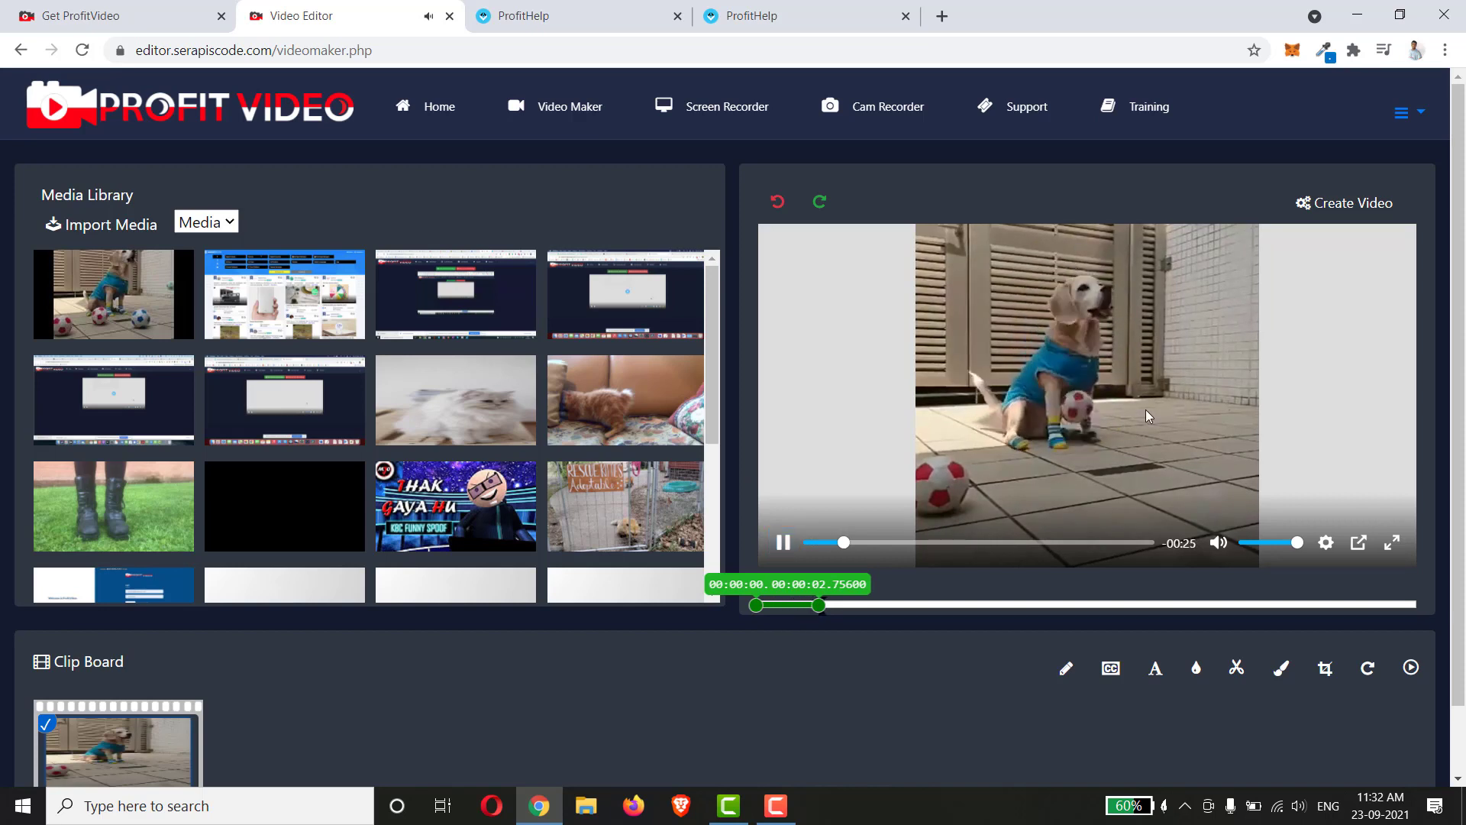
click(1220, 543)
drag(1245, 543, 1266, 546)
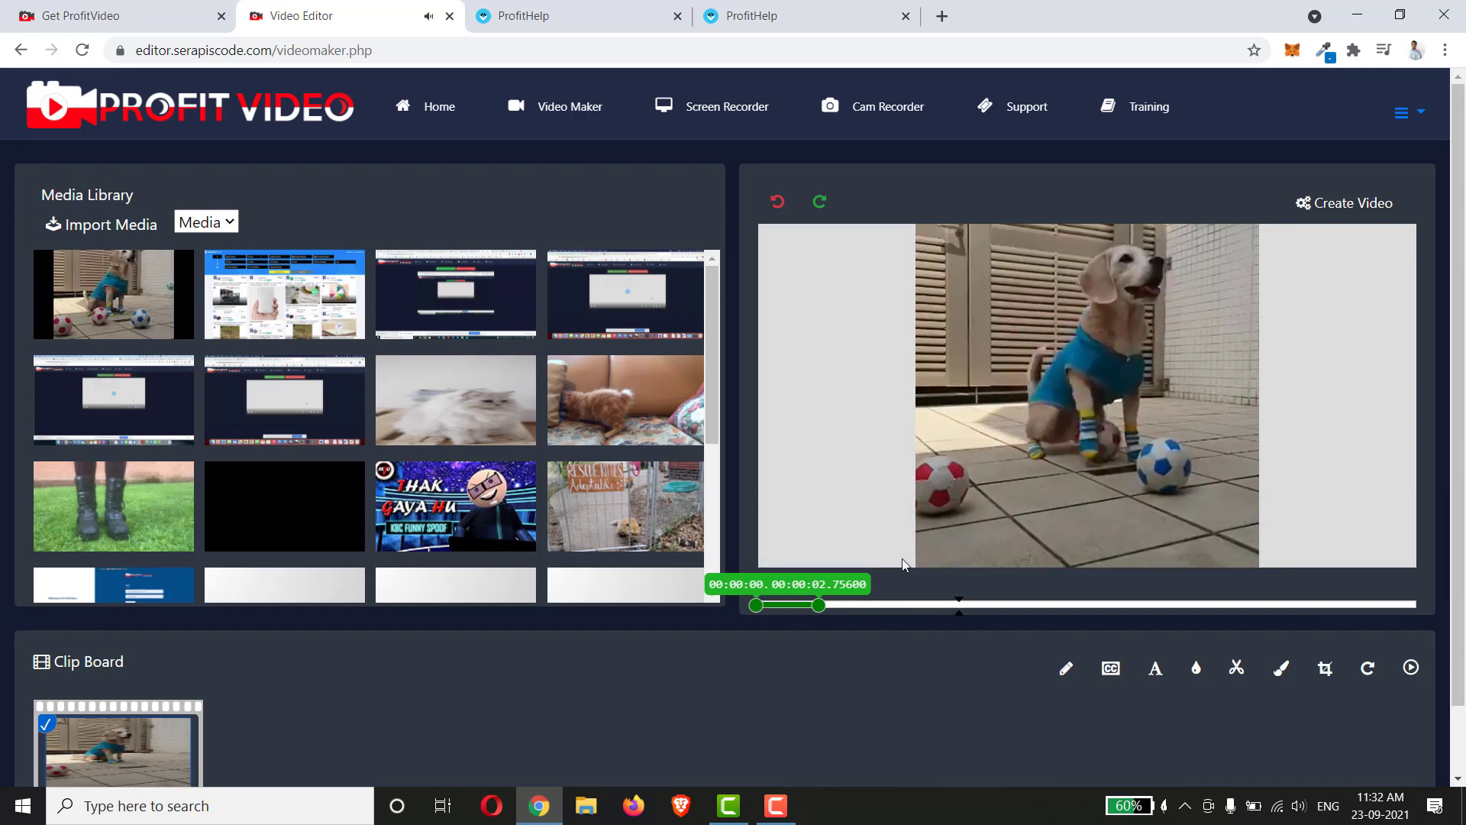
click(784, 546)
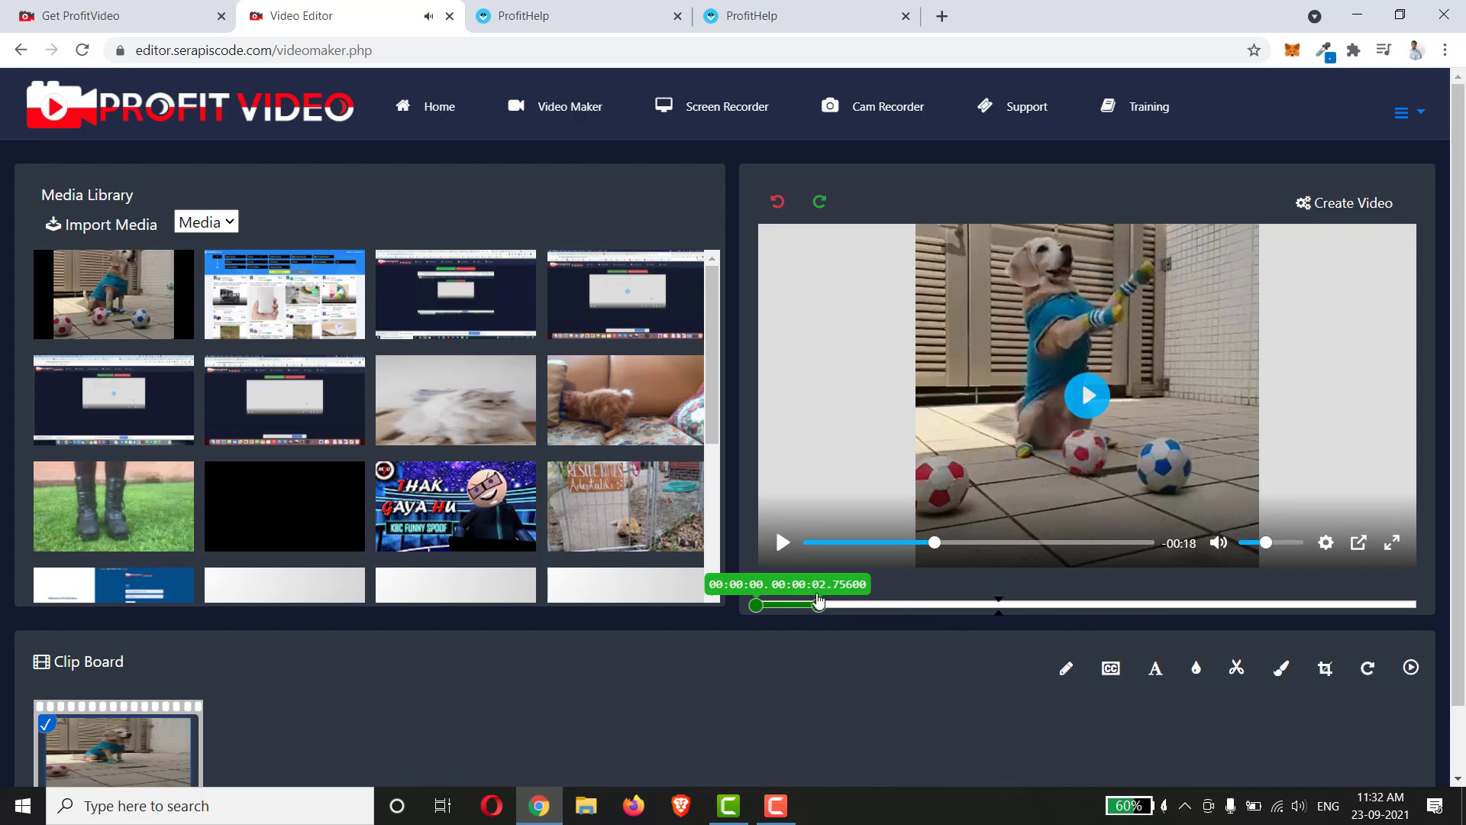
drag(939, 543, 809, 544)
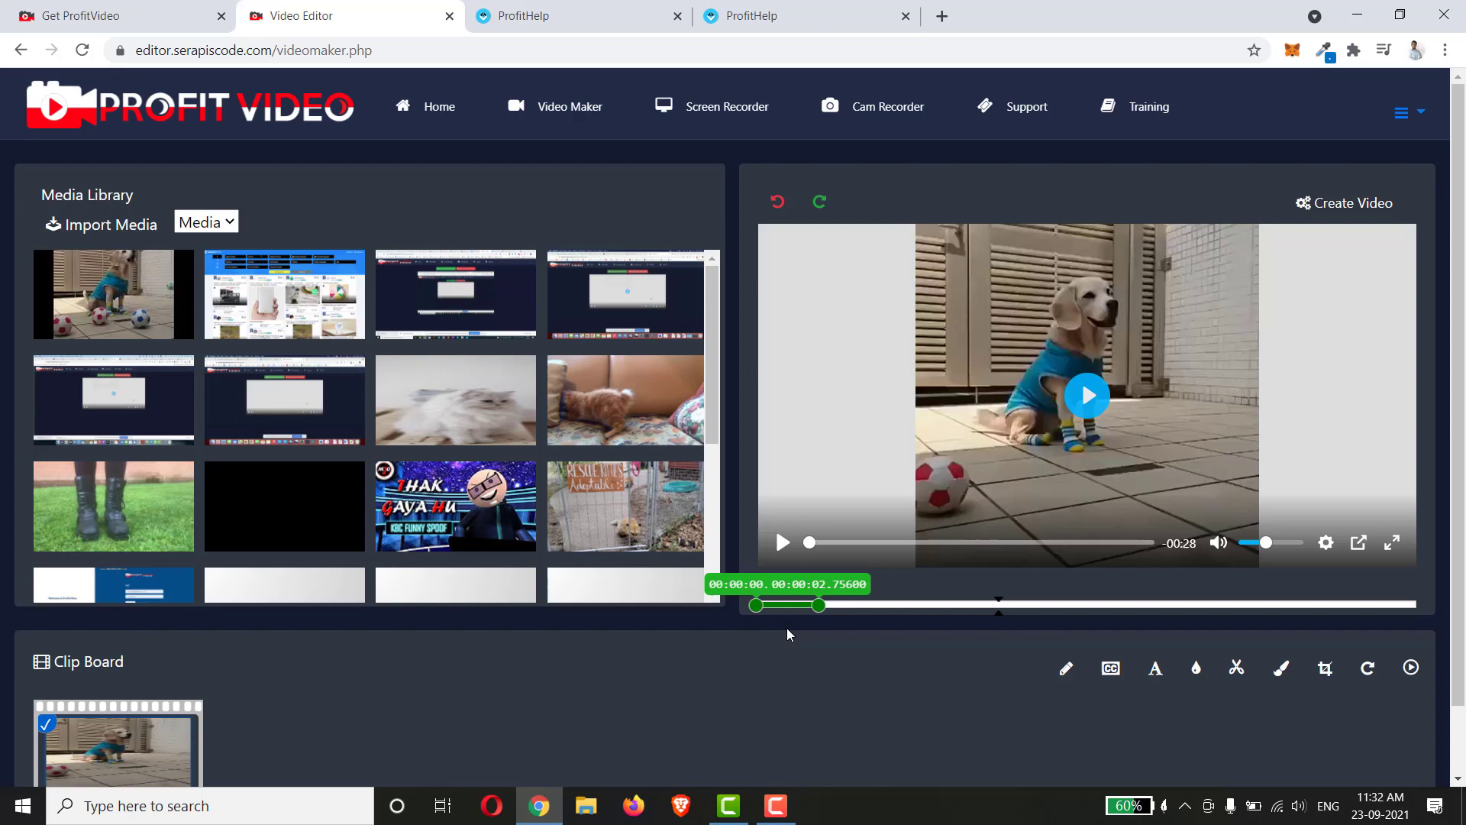
drag(815, 607, 907, 606)
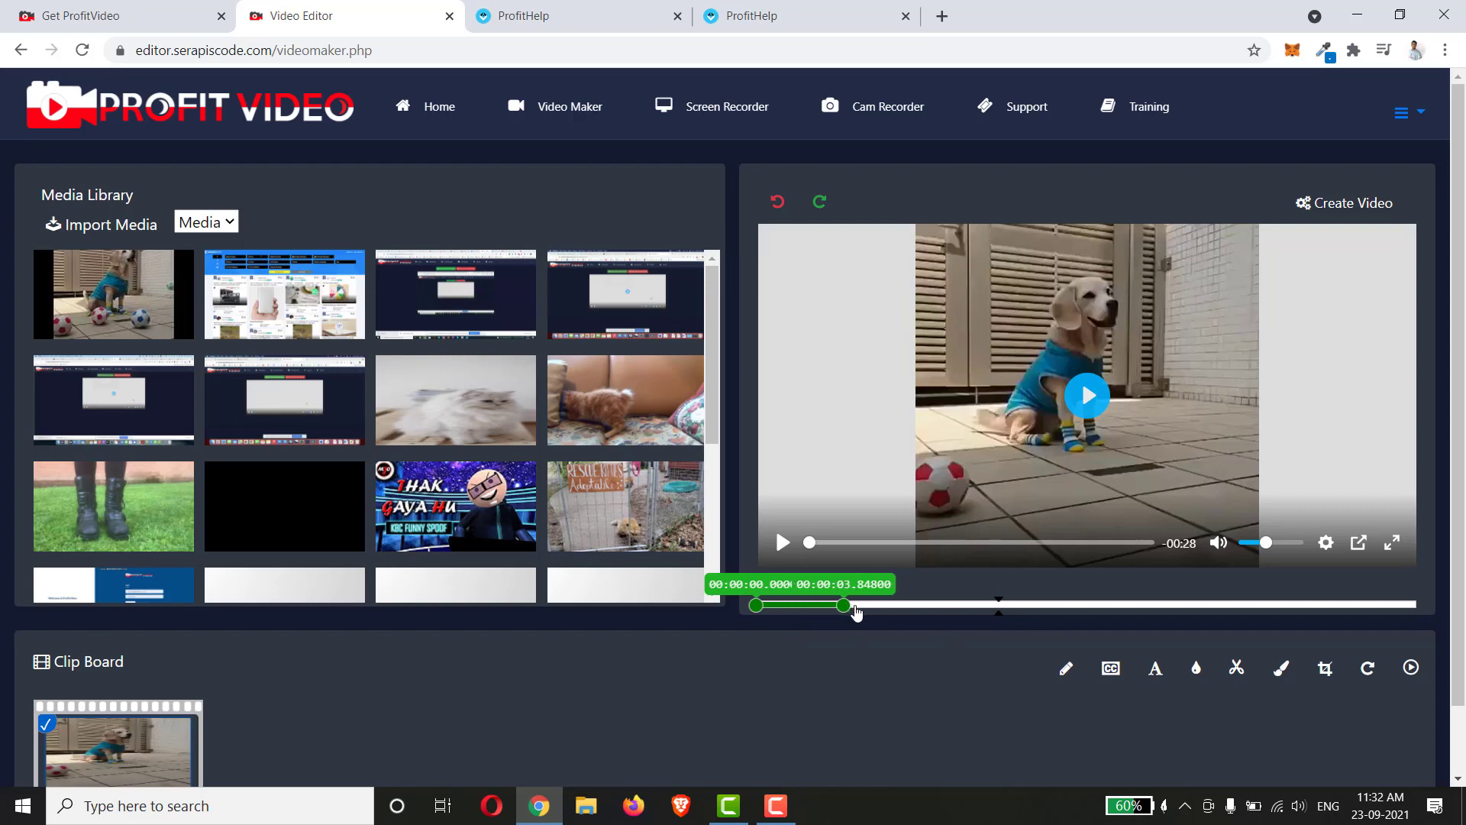
Step: Hand-draw 'Dog' over the preview, shown from 0 to 6 seconds
click(1066, 670)
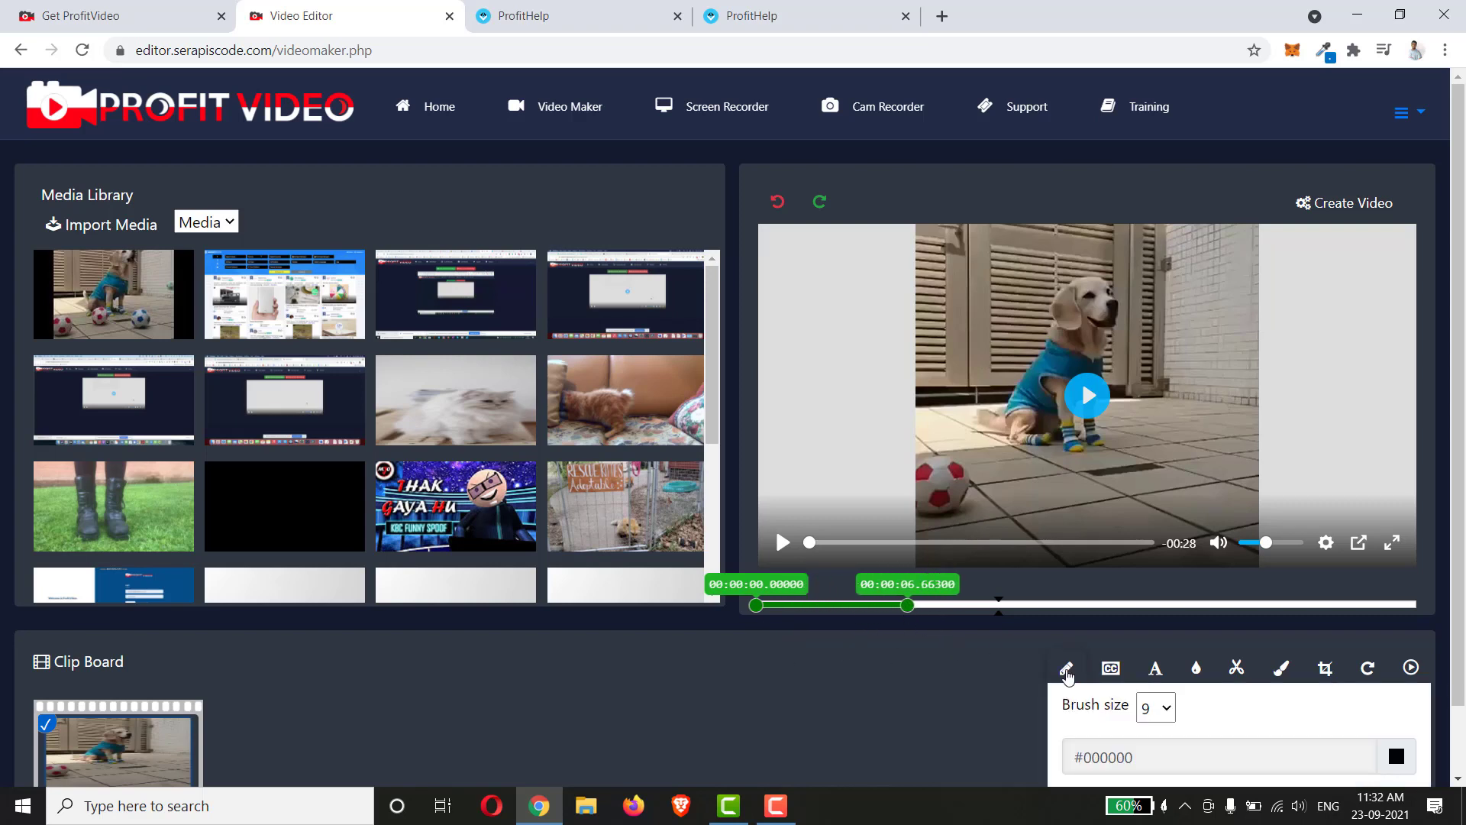
scroll(1157, 689, down, 1)
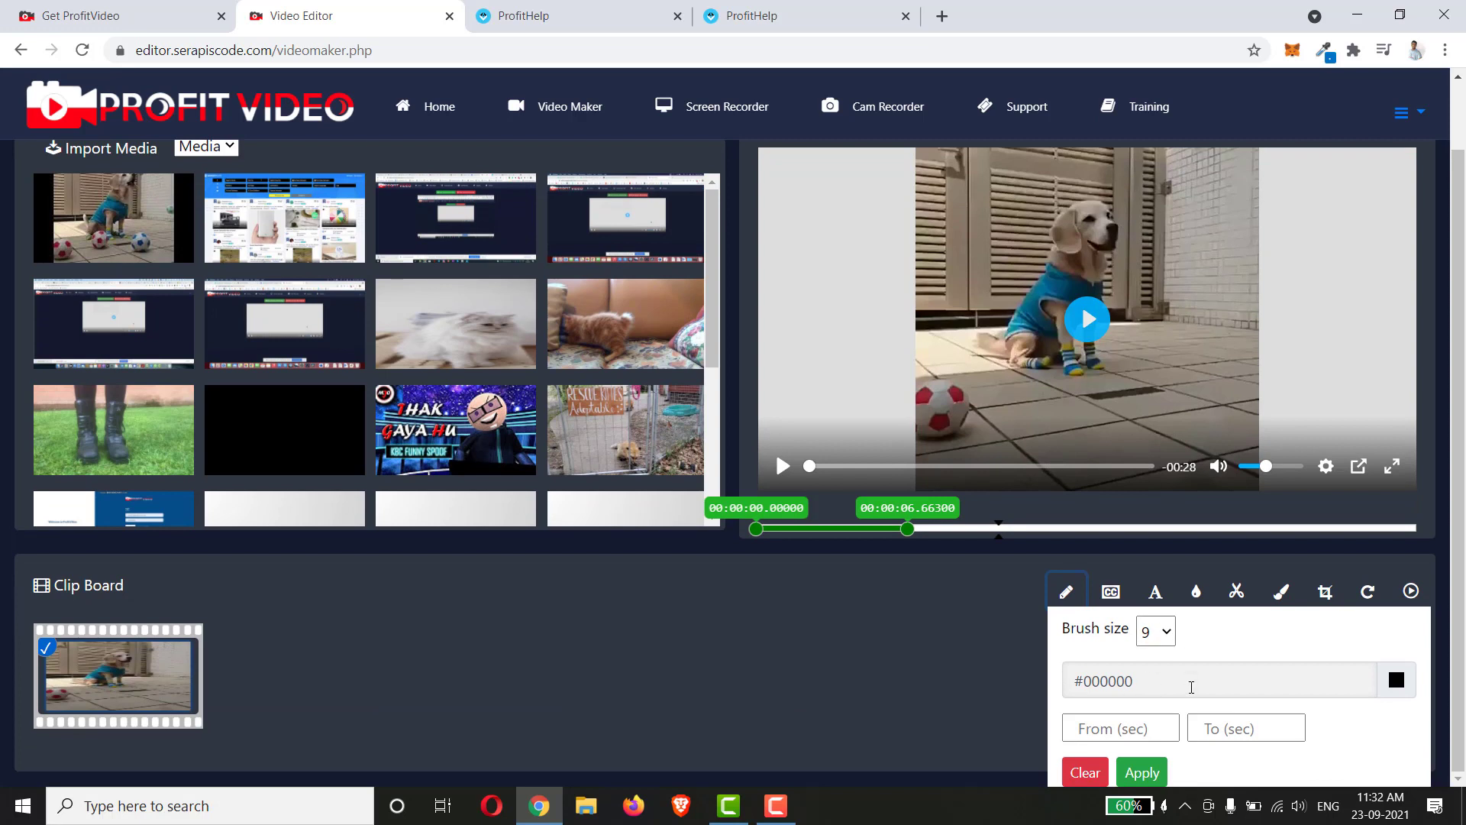
drag(788, 281, 819, 343)
mouse_move(847, 269)
mouse_down()
mouse_move(893, 333)
mouse_move(911, 246)
mouse_up()
click(1121, 730)
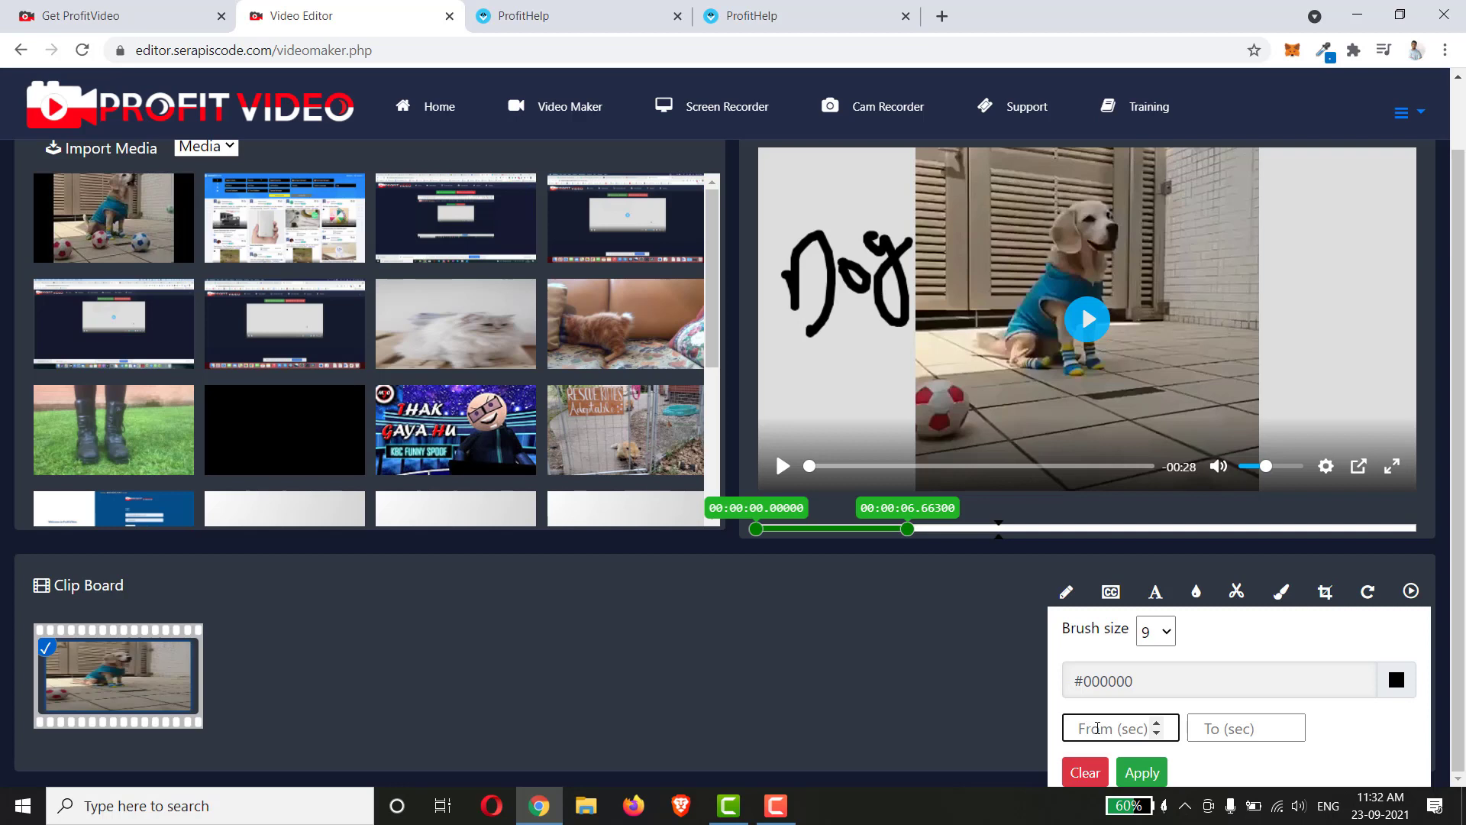
text(0)
click(1234, 731)
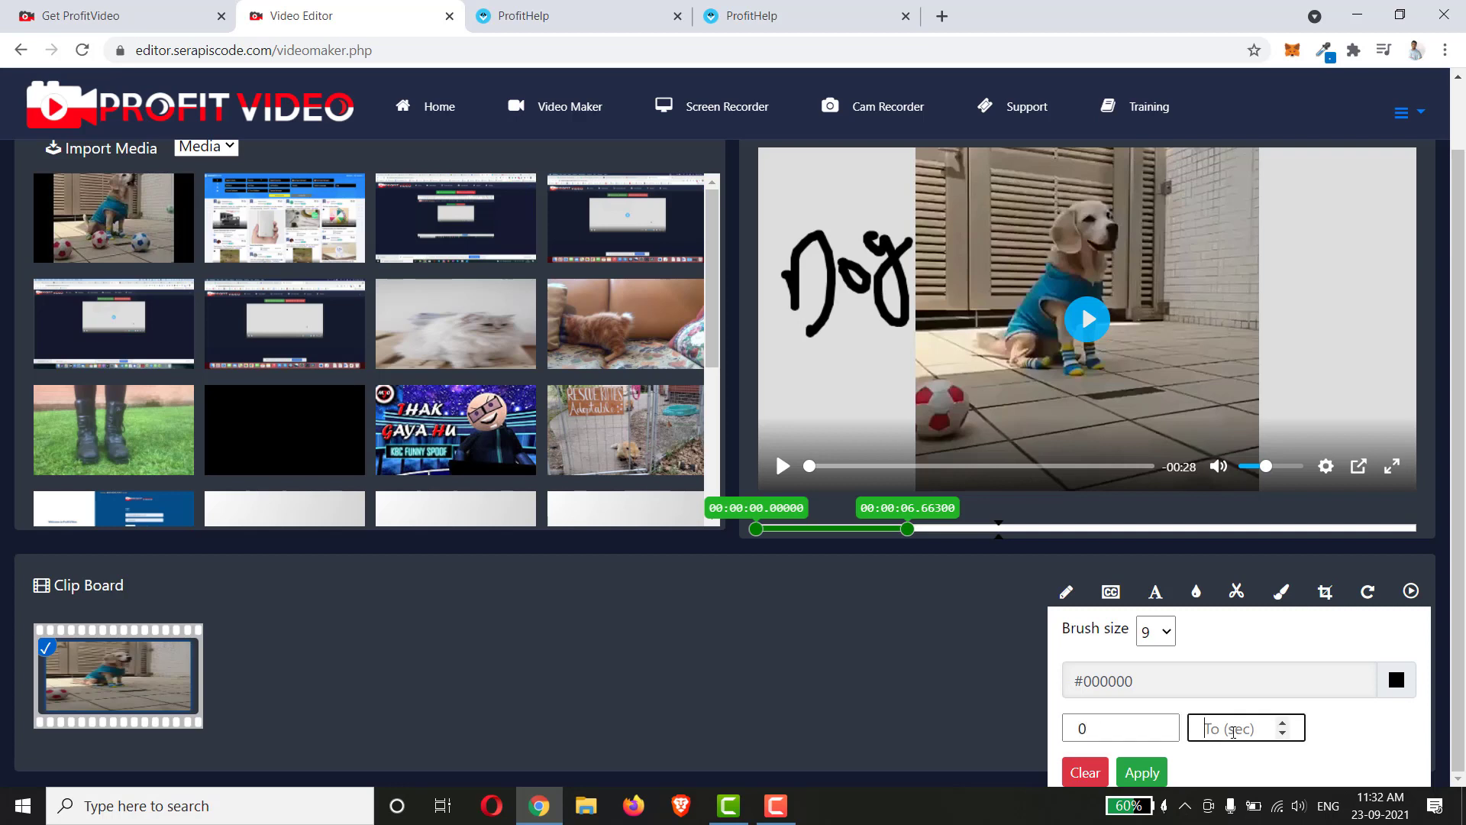
text(2)
key(BackSpace)
text(6)
click(1149, 777)
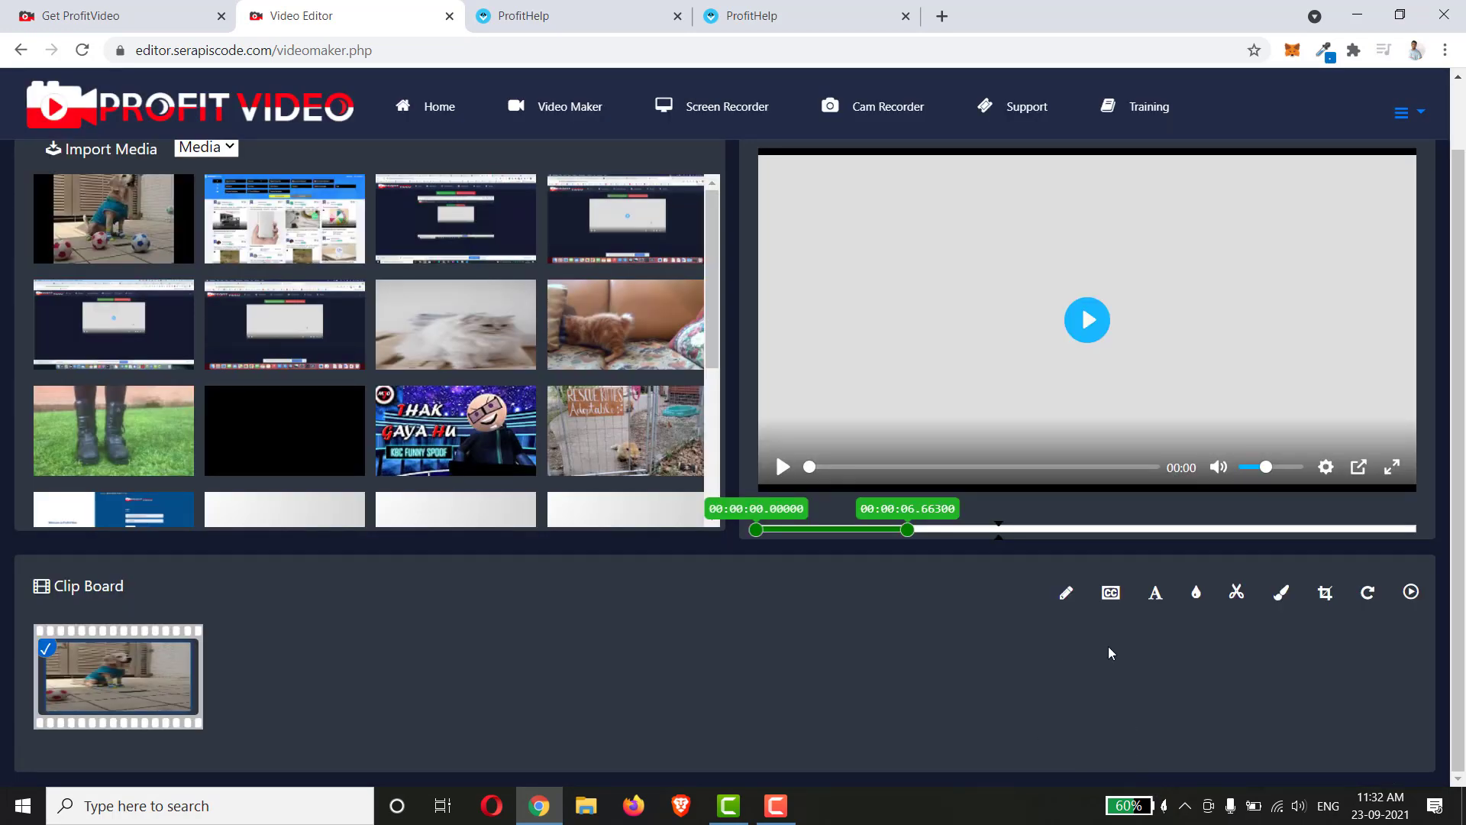
Step: Play the clip back to check the drawing, rewind, and dismiss the media import dialog
click(782, 466)
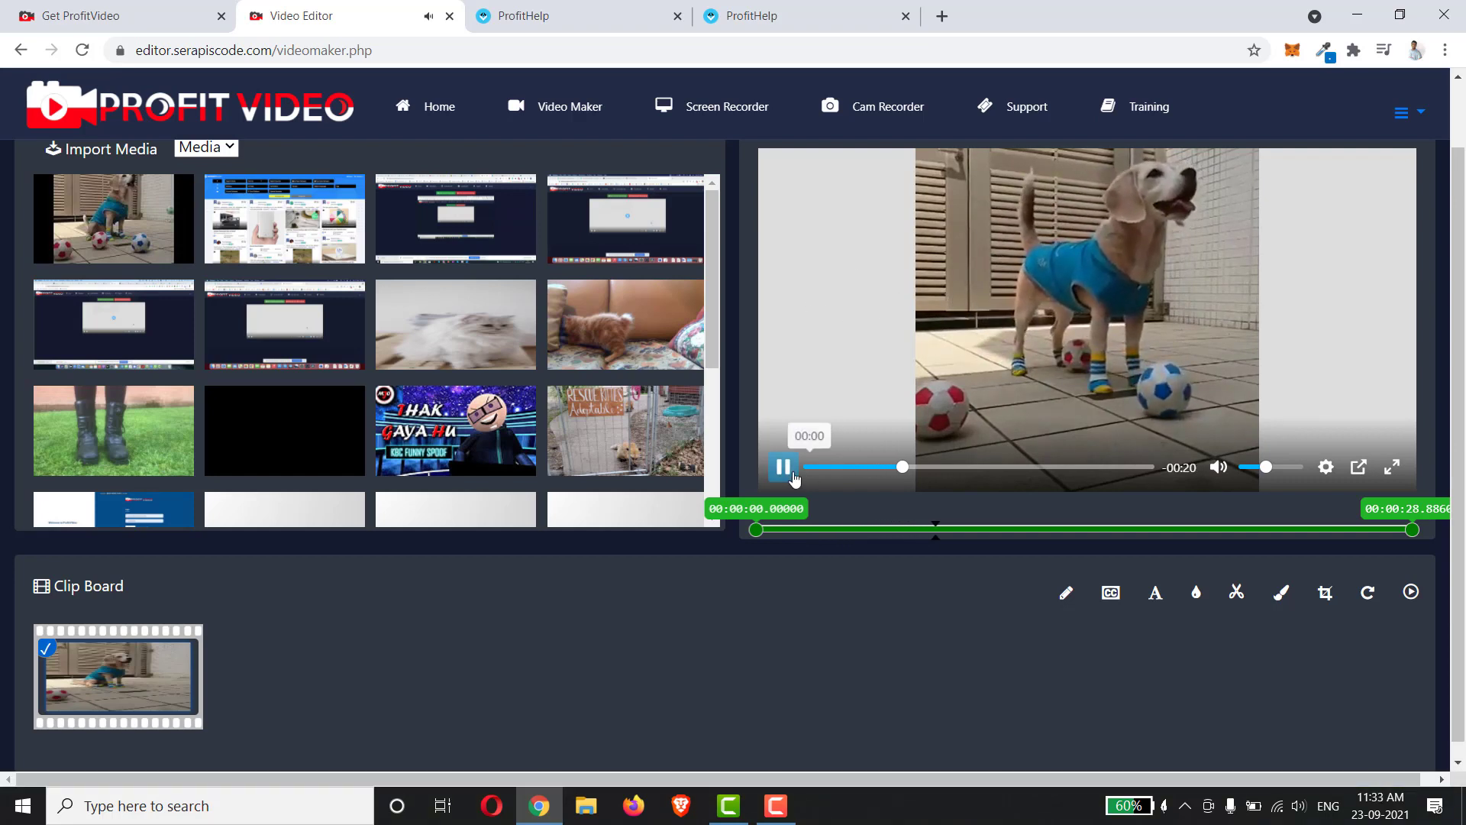
click(815, 466)
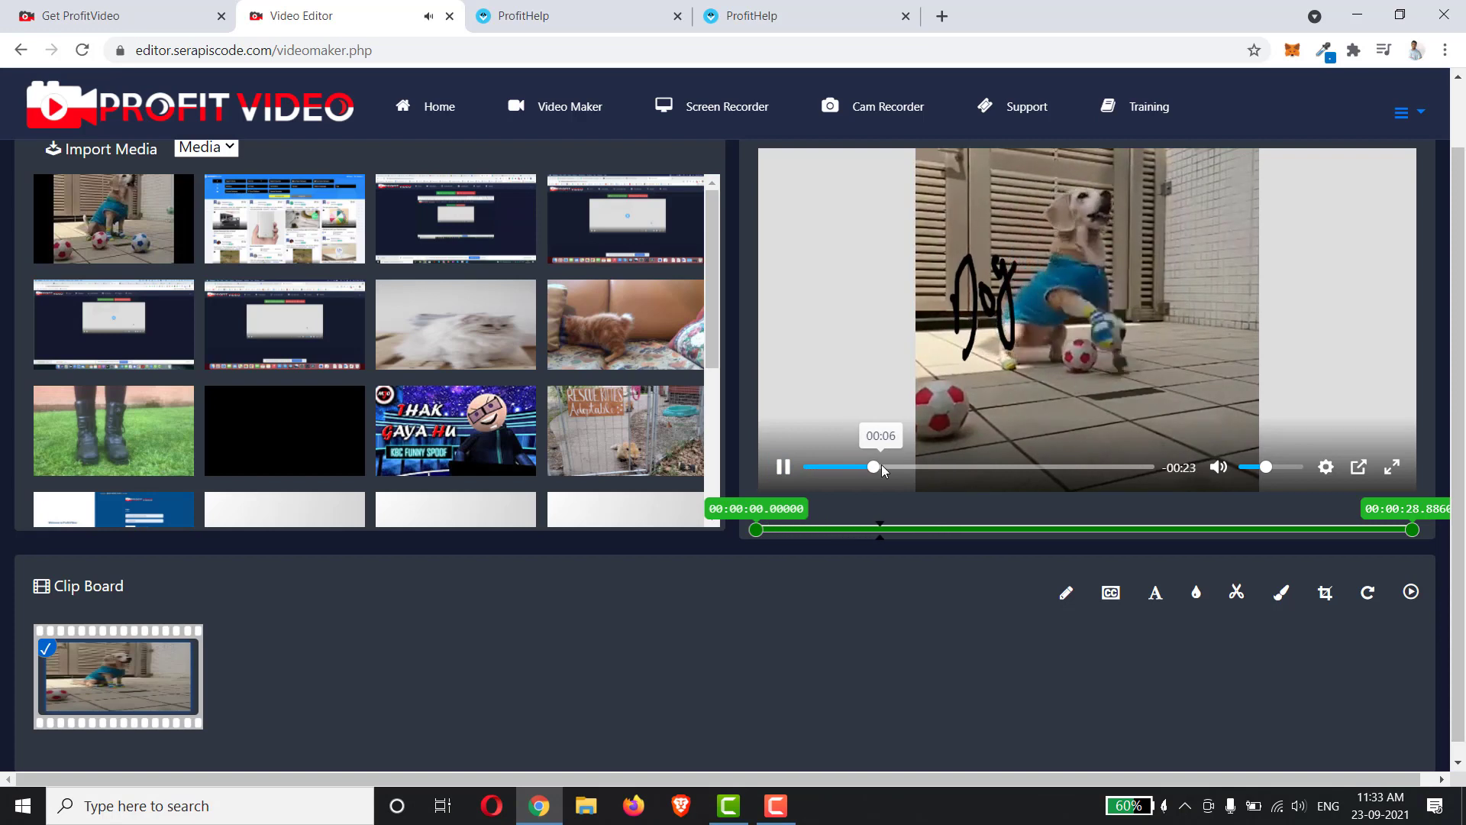
drag(883, 468, 811, 468)
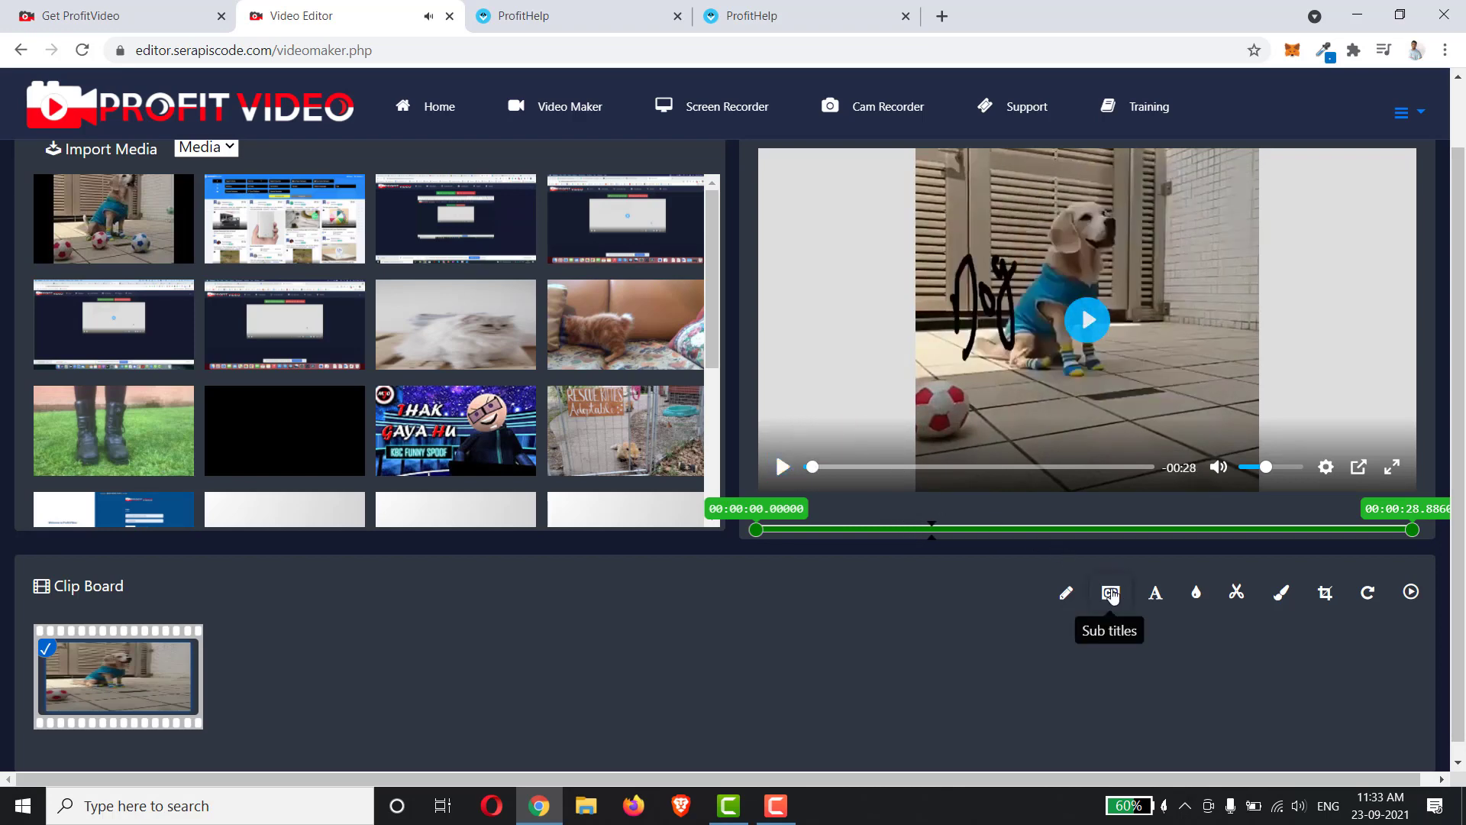
click(1110, 592)
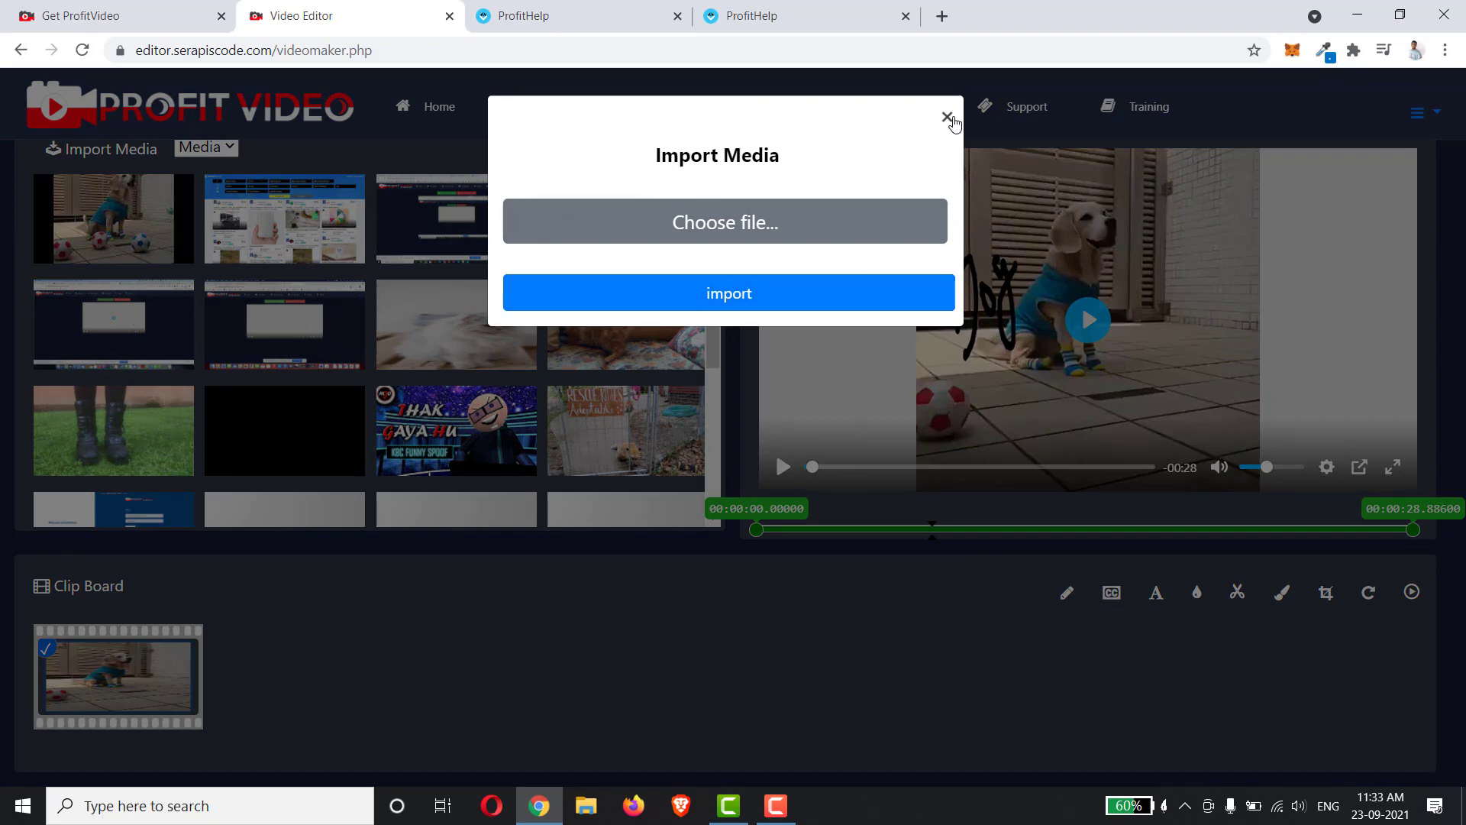
click(948, 116)
Step: Add a 'test' caption in Futura, size 40, at top right, then play it back
click(1156, 592)
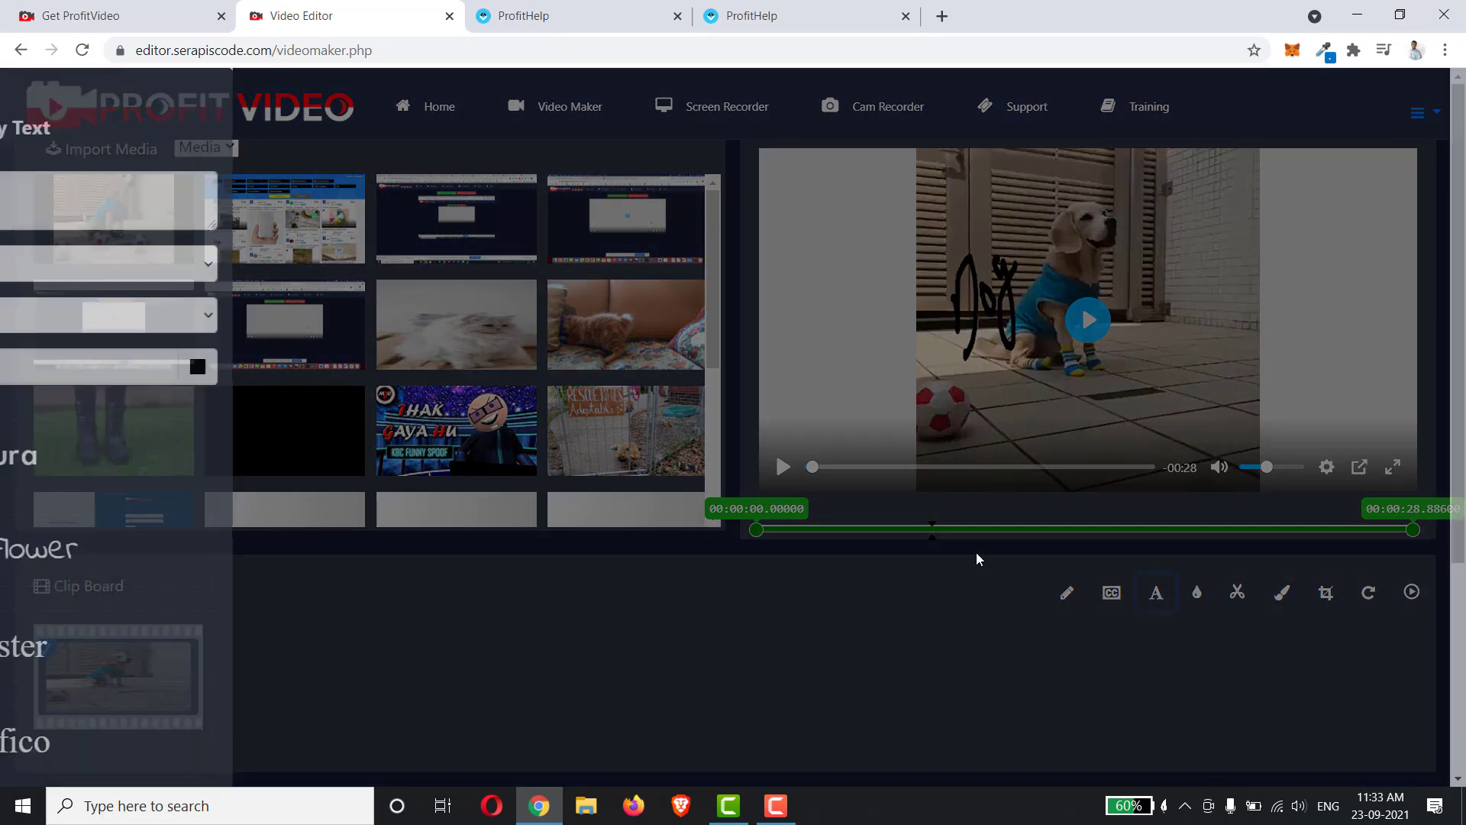
click(88, 194)
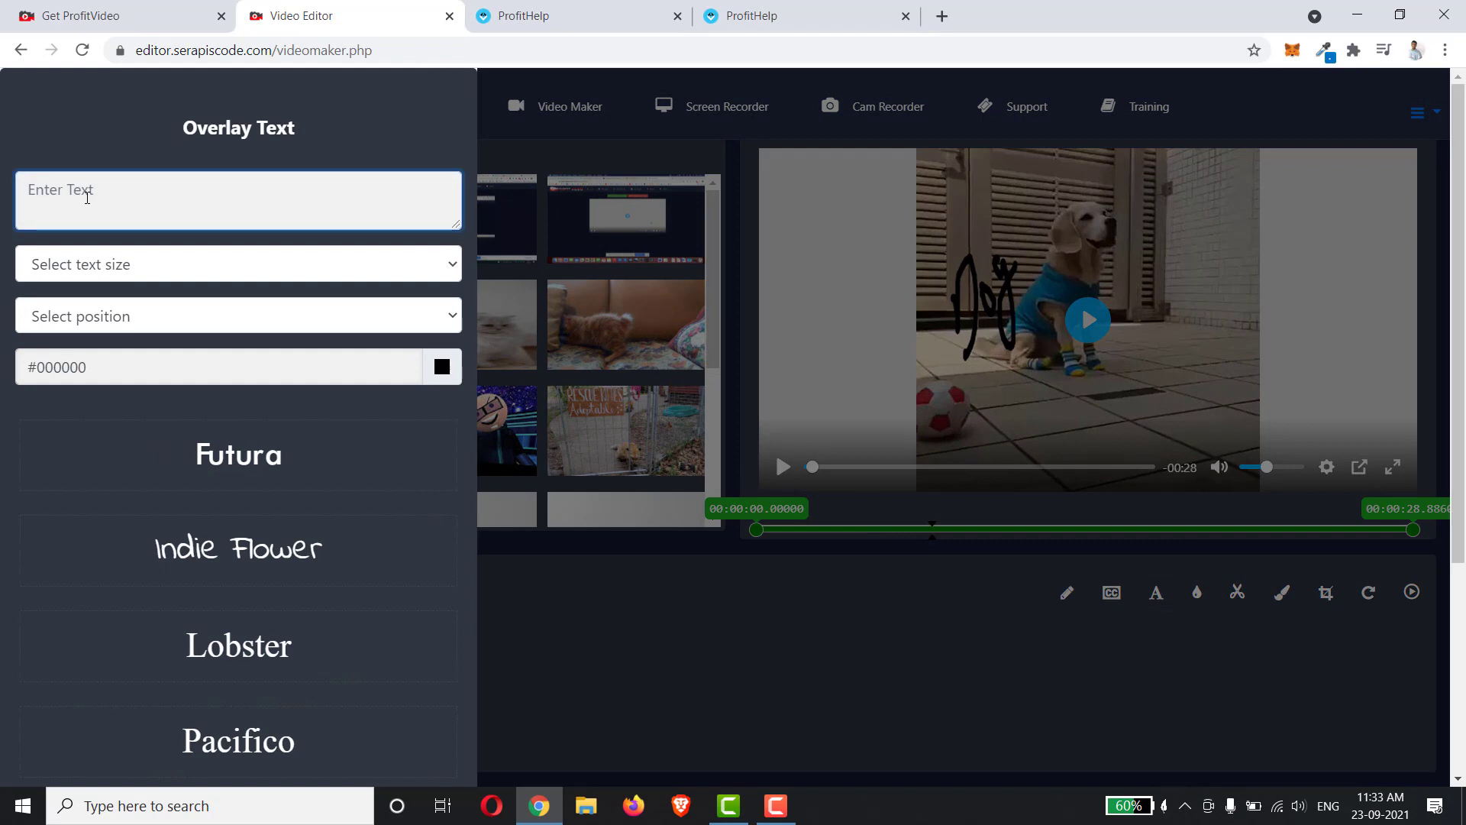
text(test)
click(118, 265)
click(114, 299)
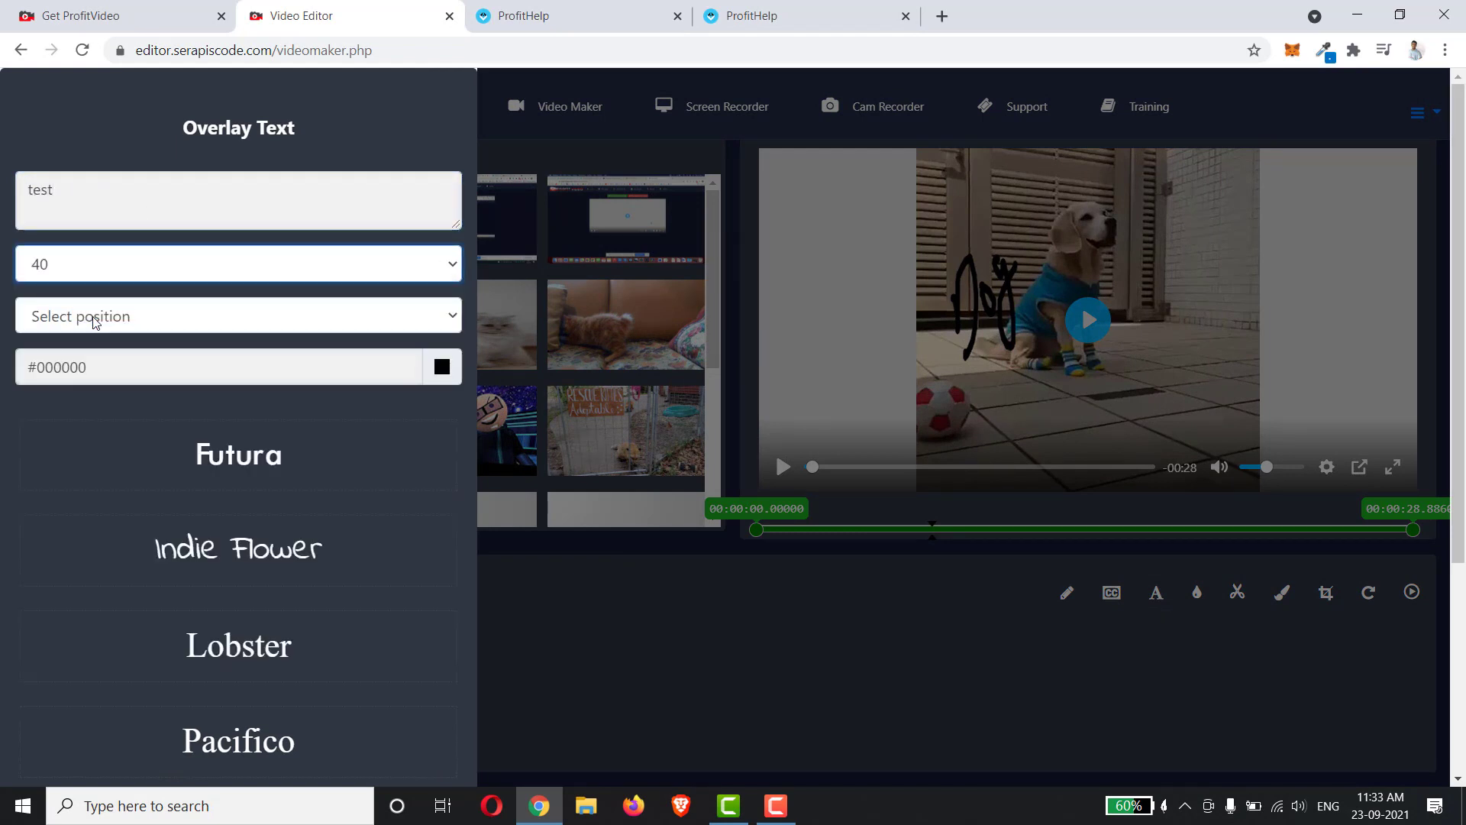
click(149, 317)
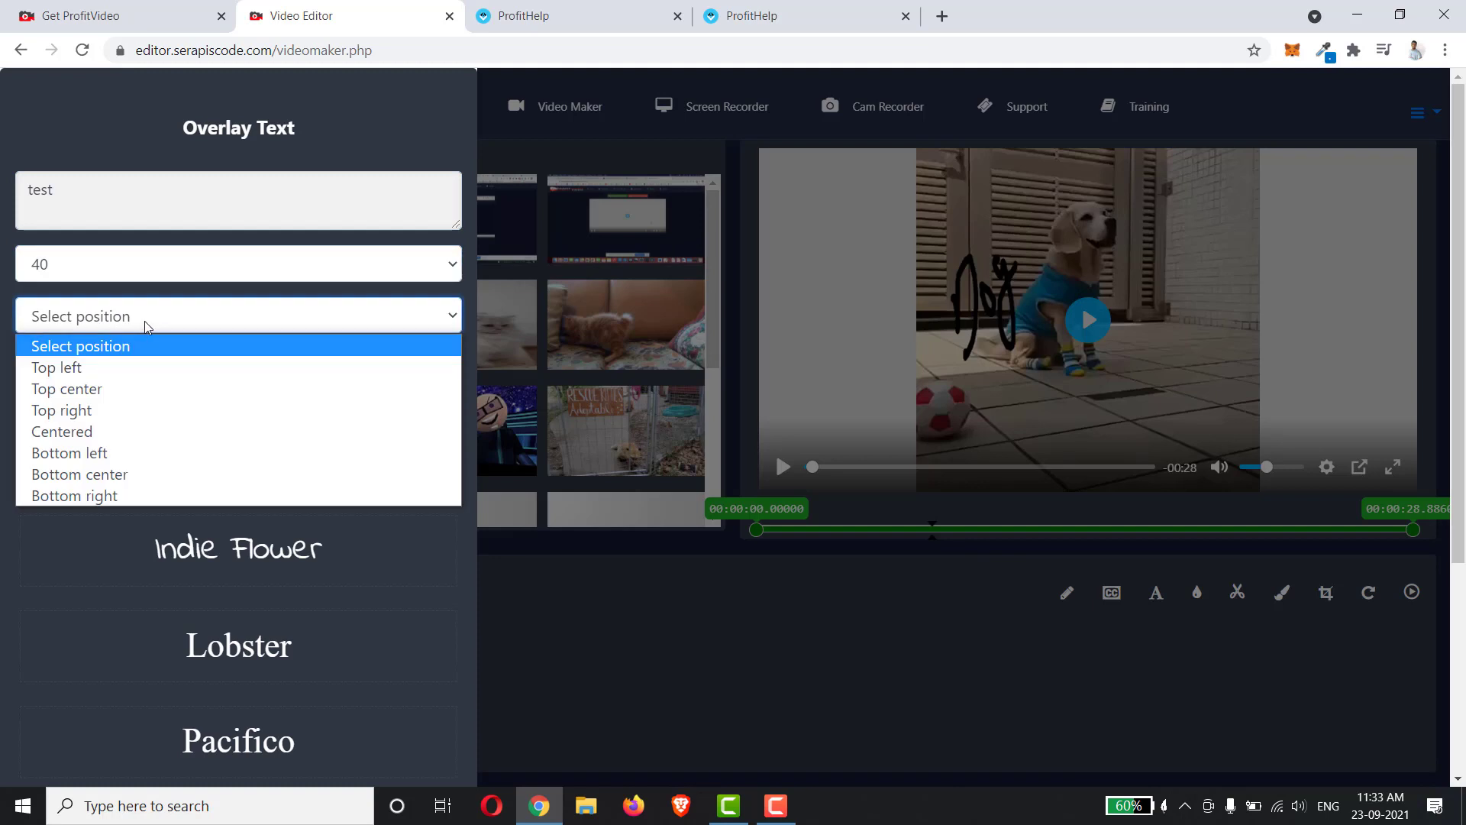
click(58, 417)
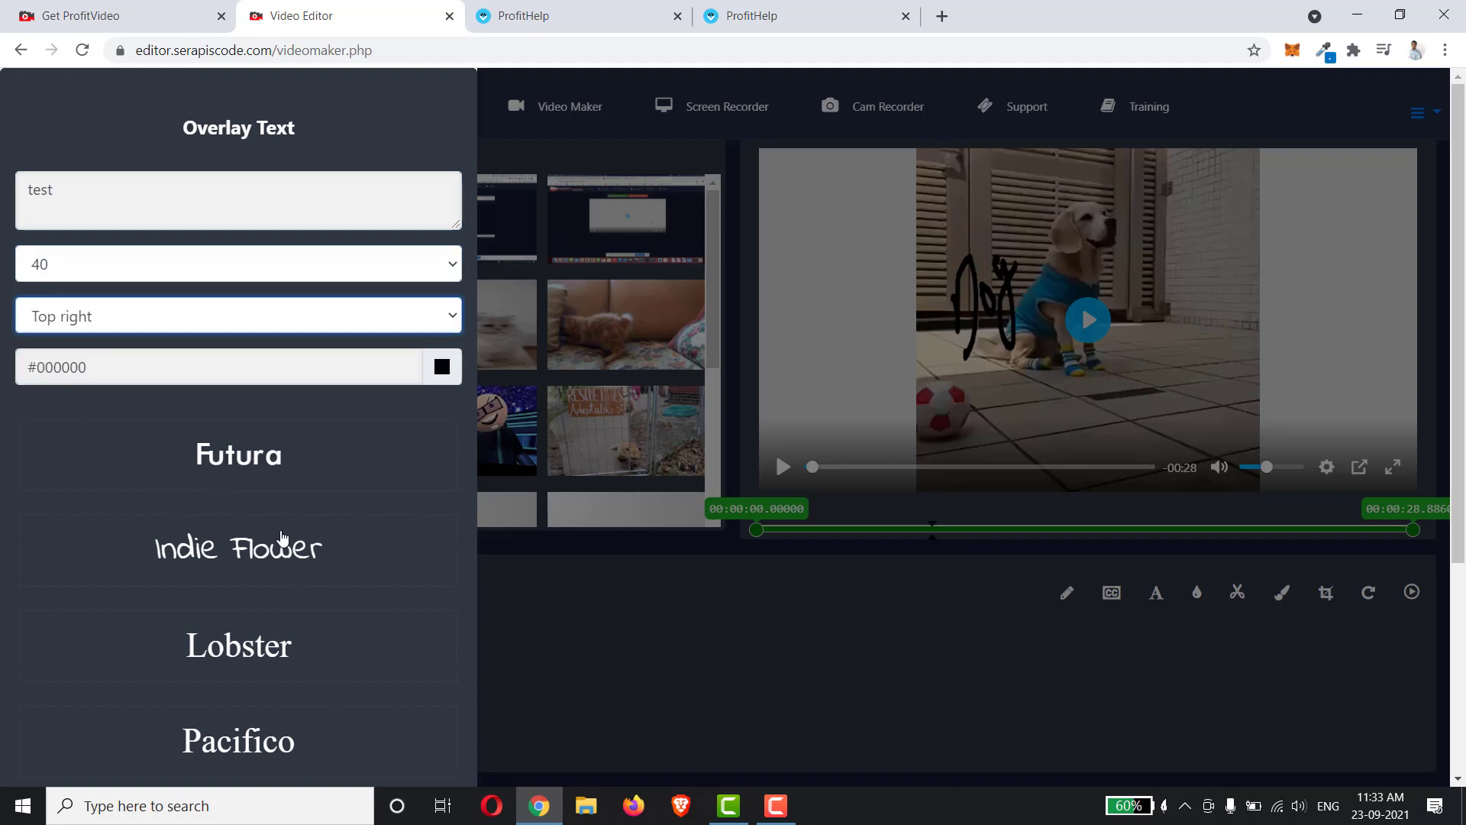
click(239, 455)
scroll(352, 524, down, 3)
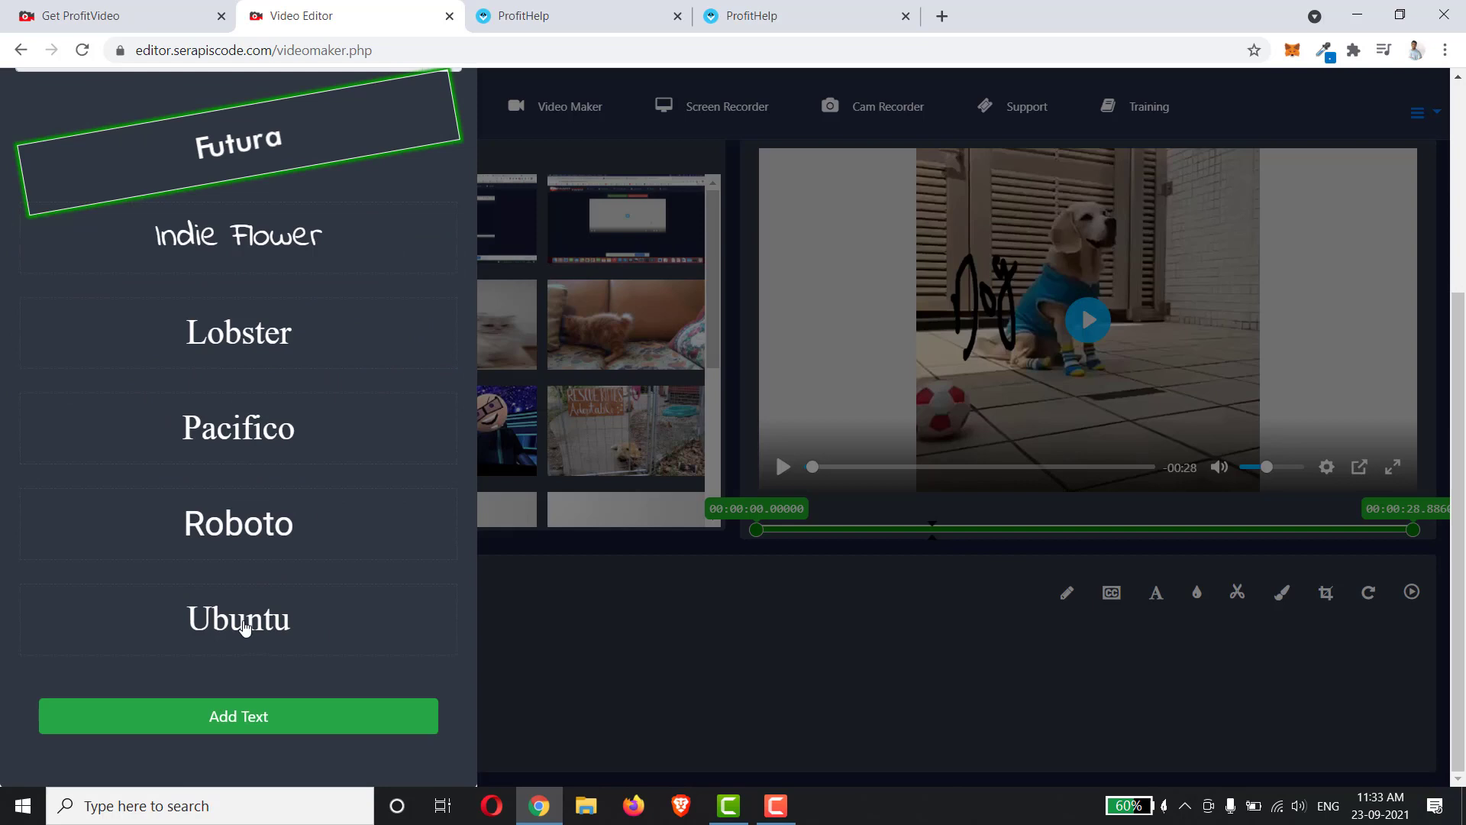
scroll(206, 258, up, 3)
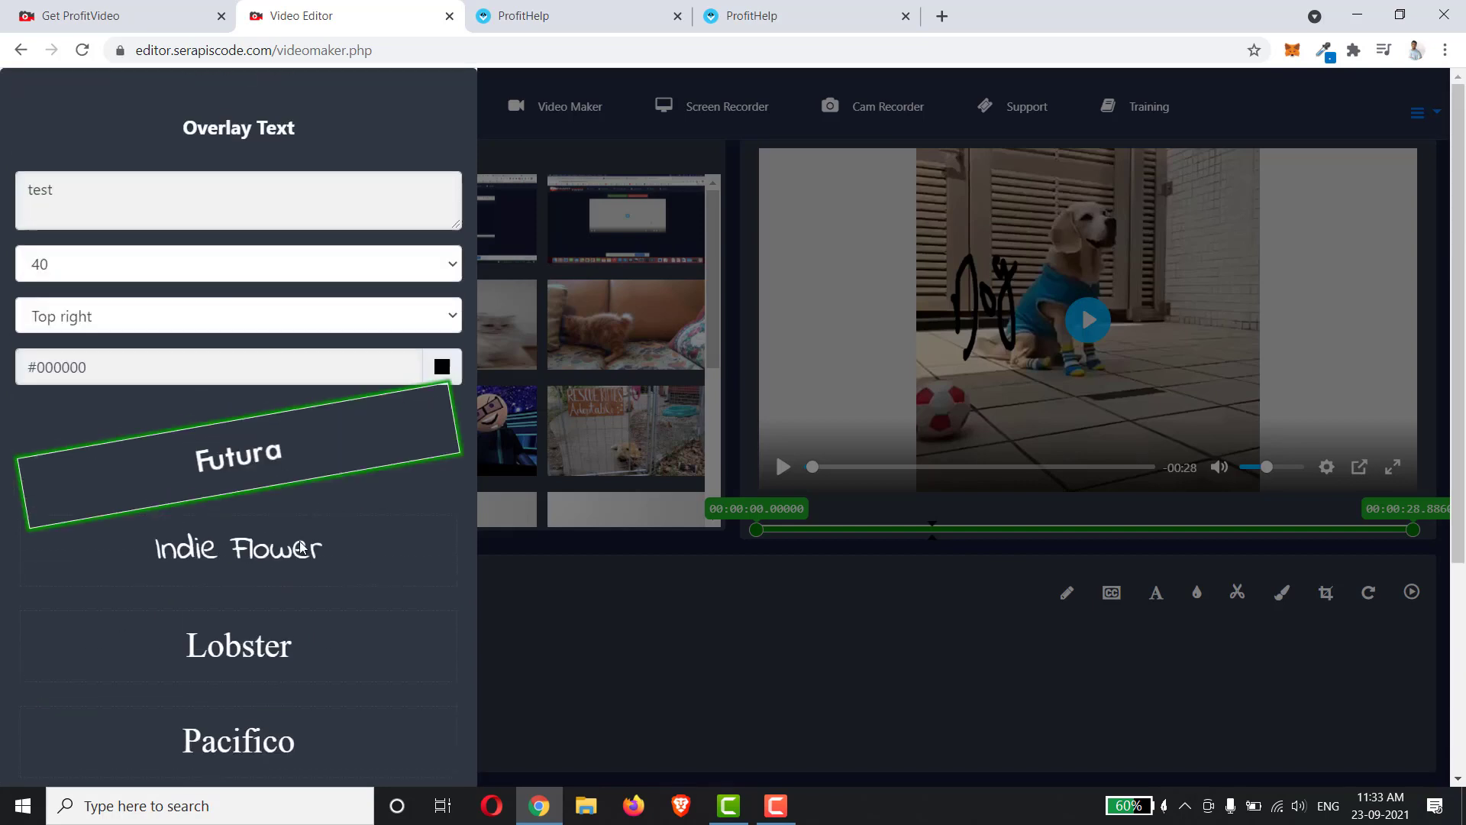
scroll(207, 481, down, 3)
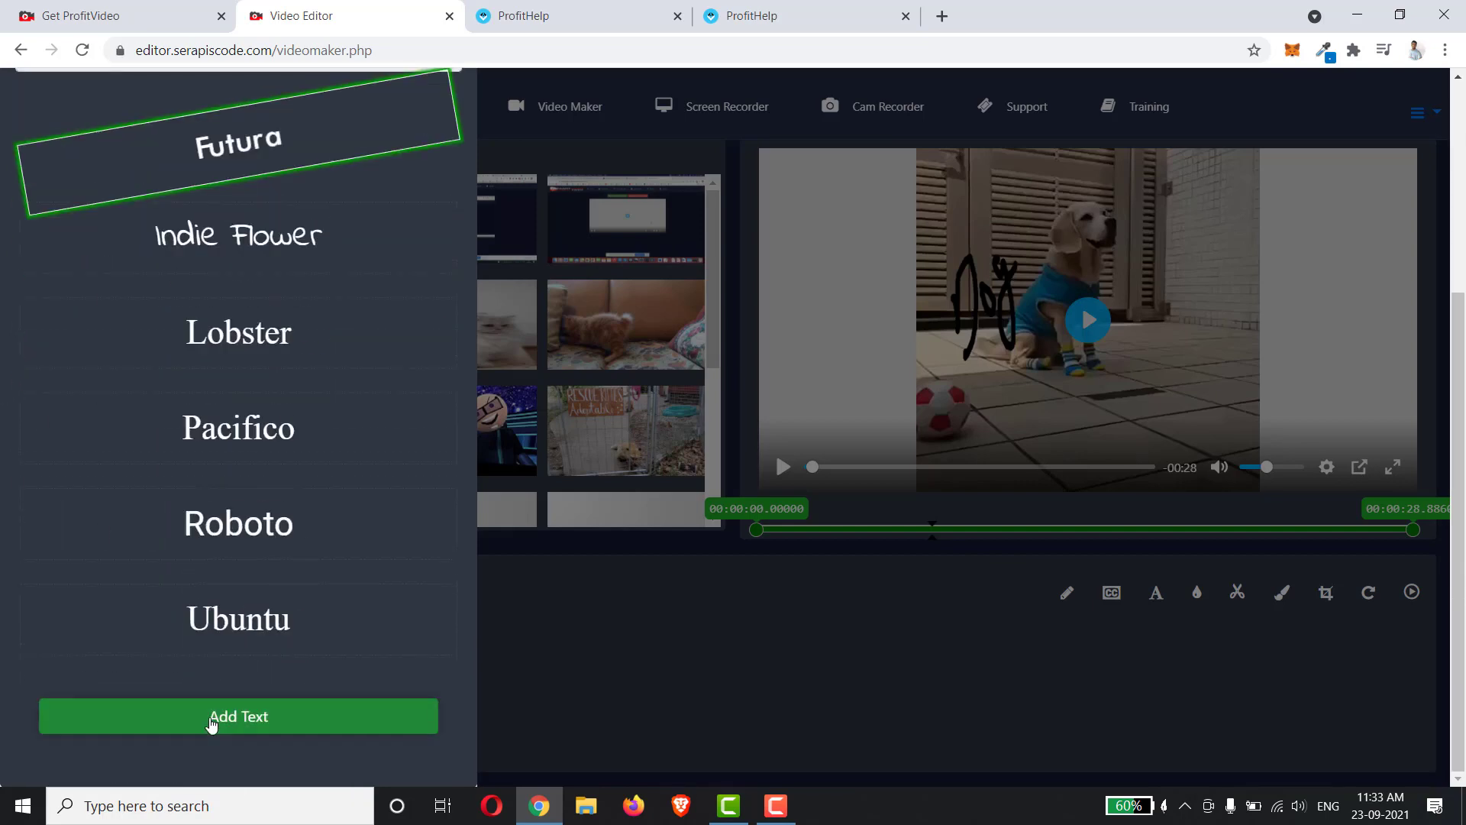
click(213, 720)
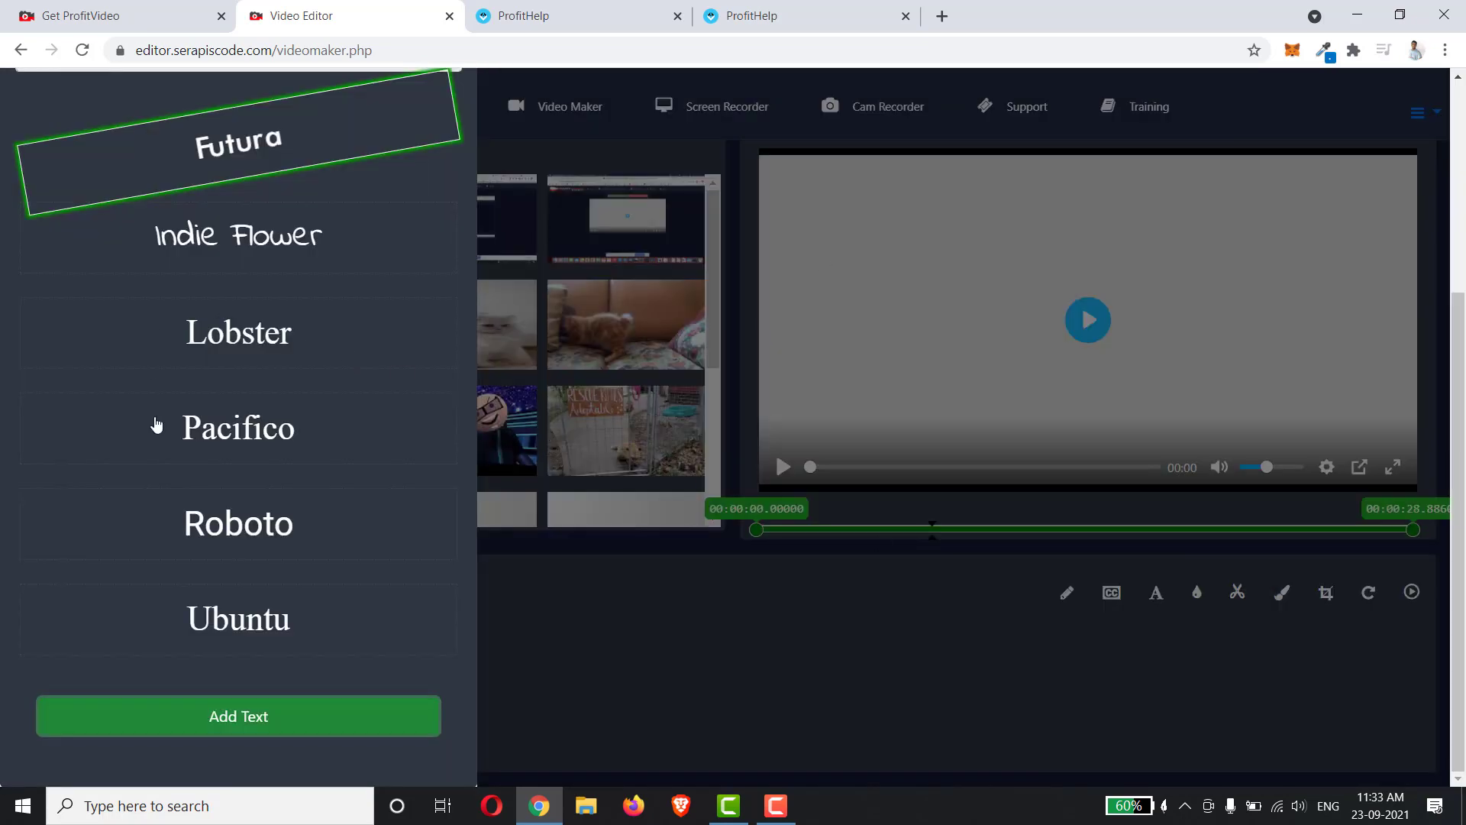
click(713, 625)
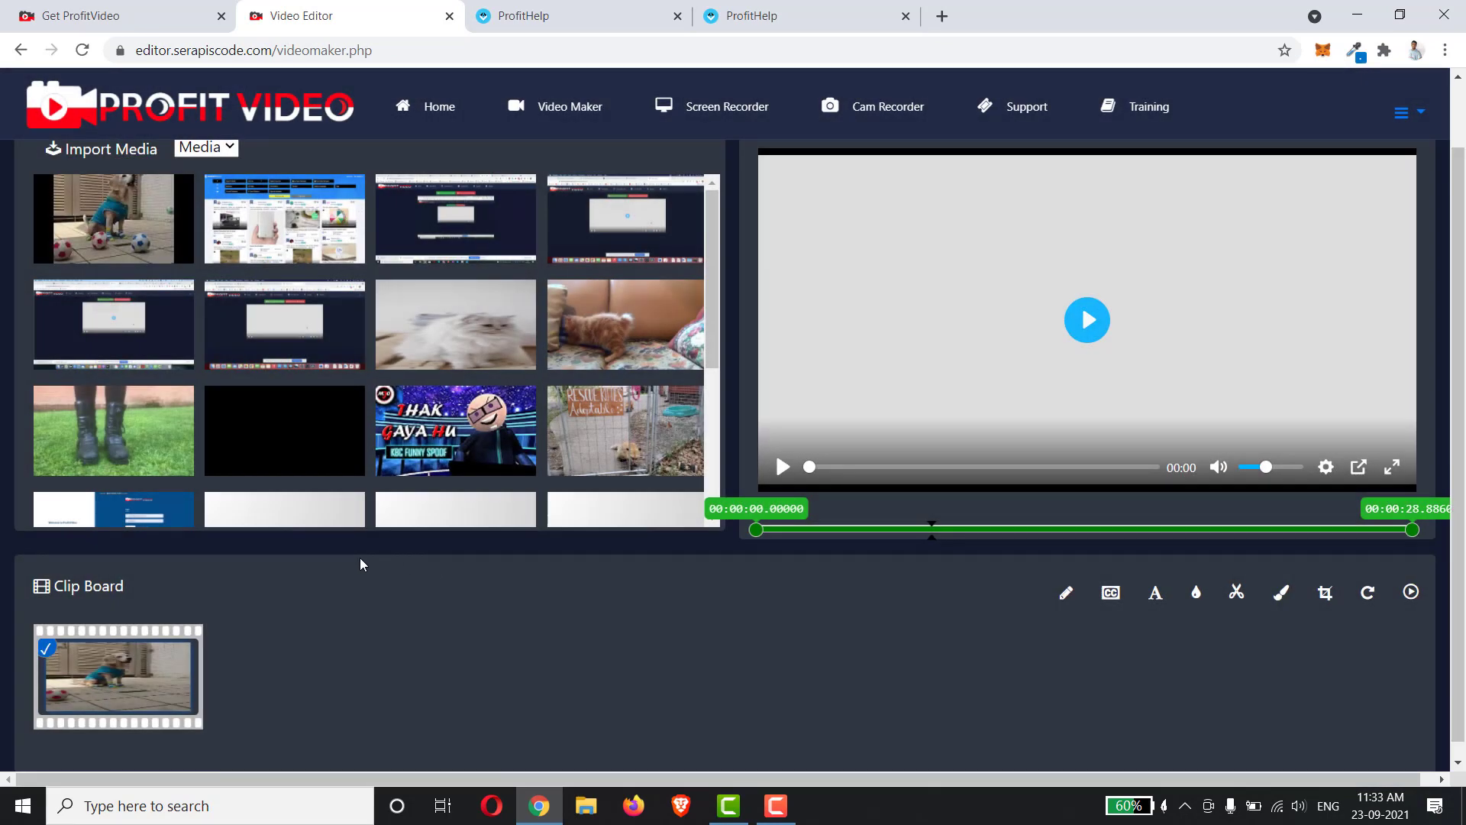
click(783, 468)
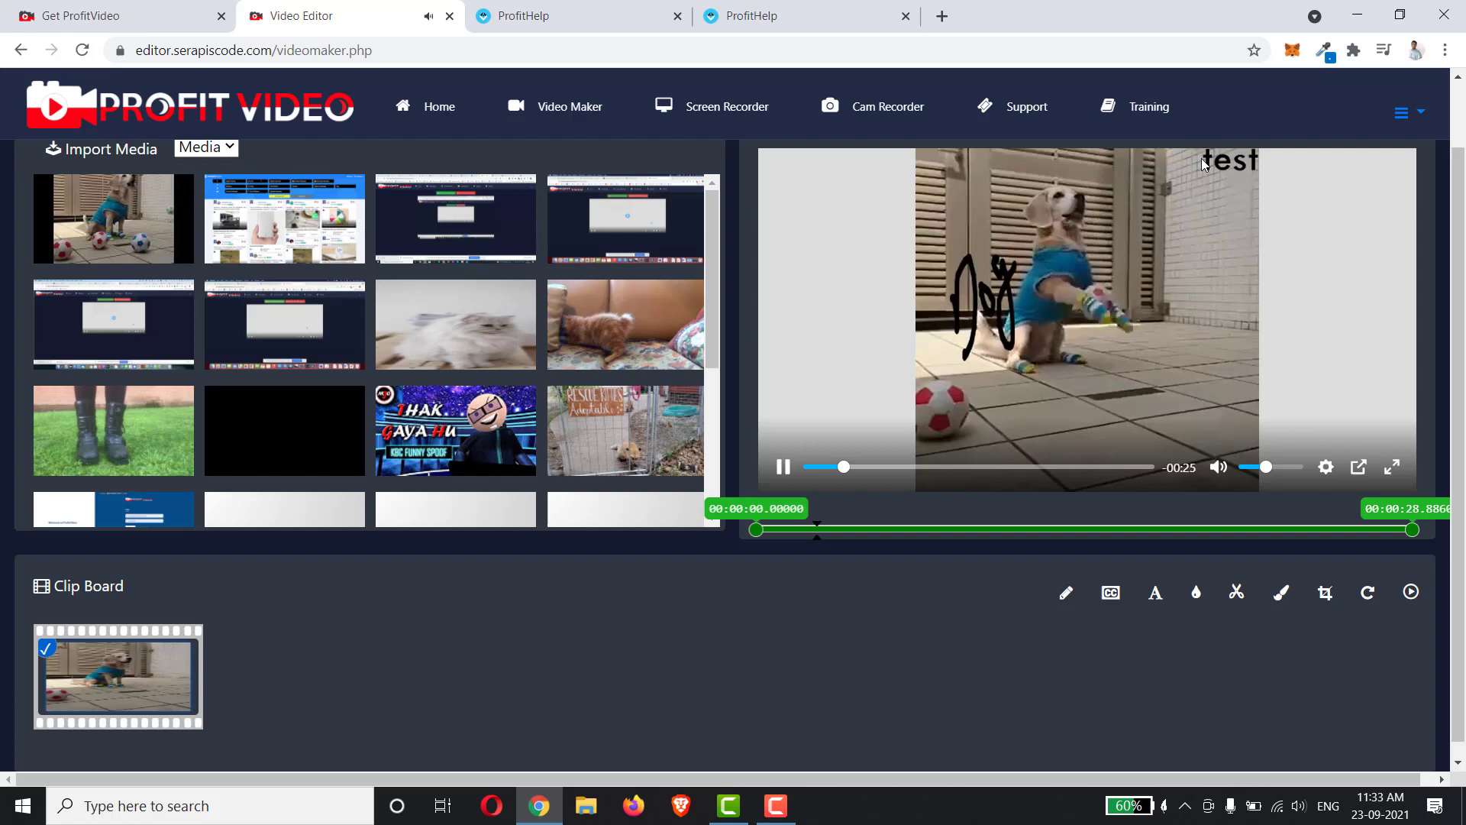
Step: Pause the preview and add the Lays-Logo watermark at the top left
click(781, 468)
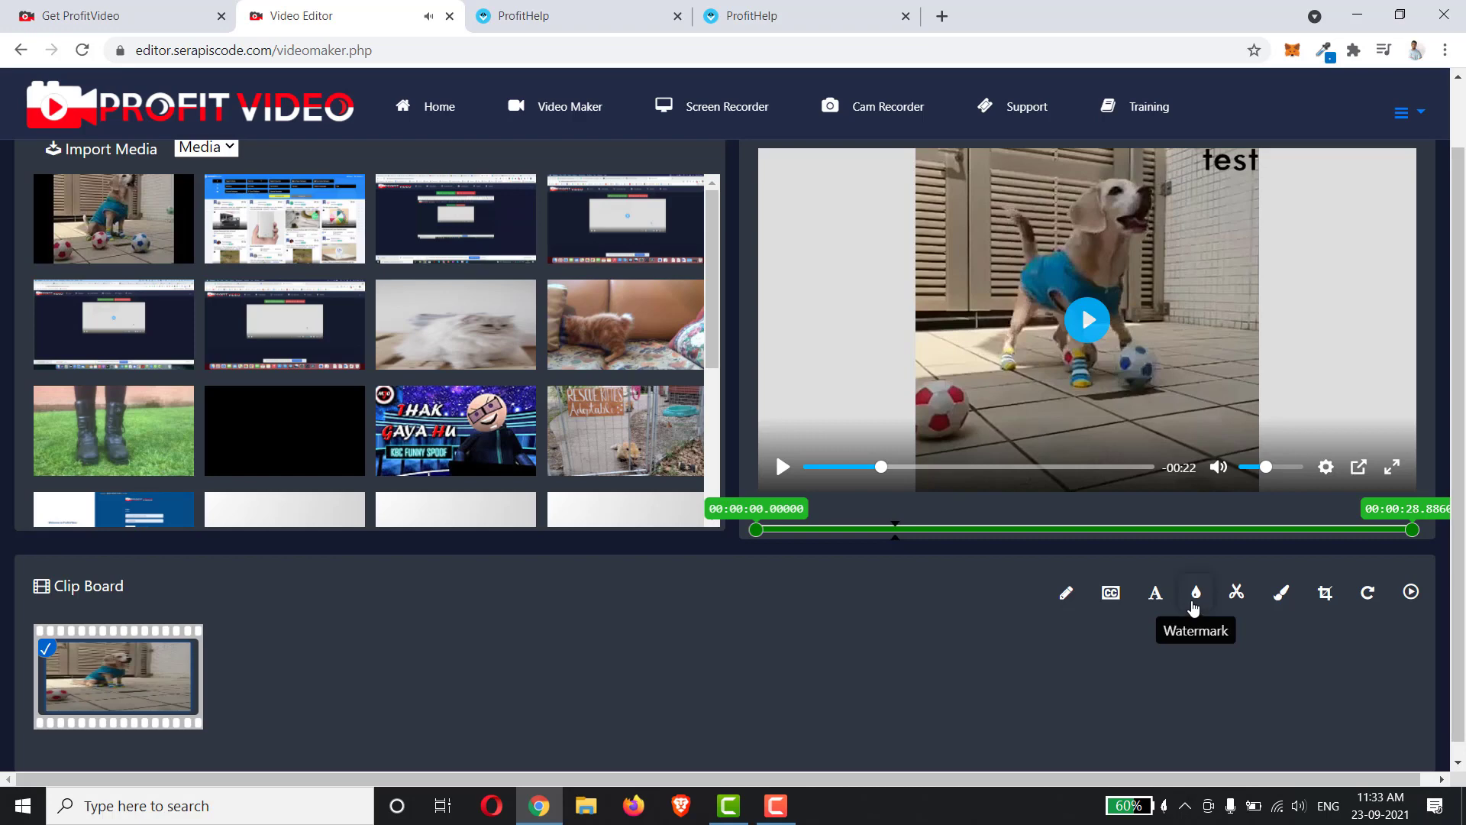
click(1195, 592)
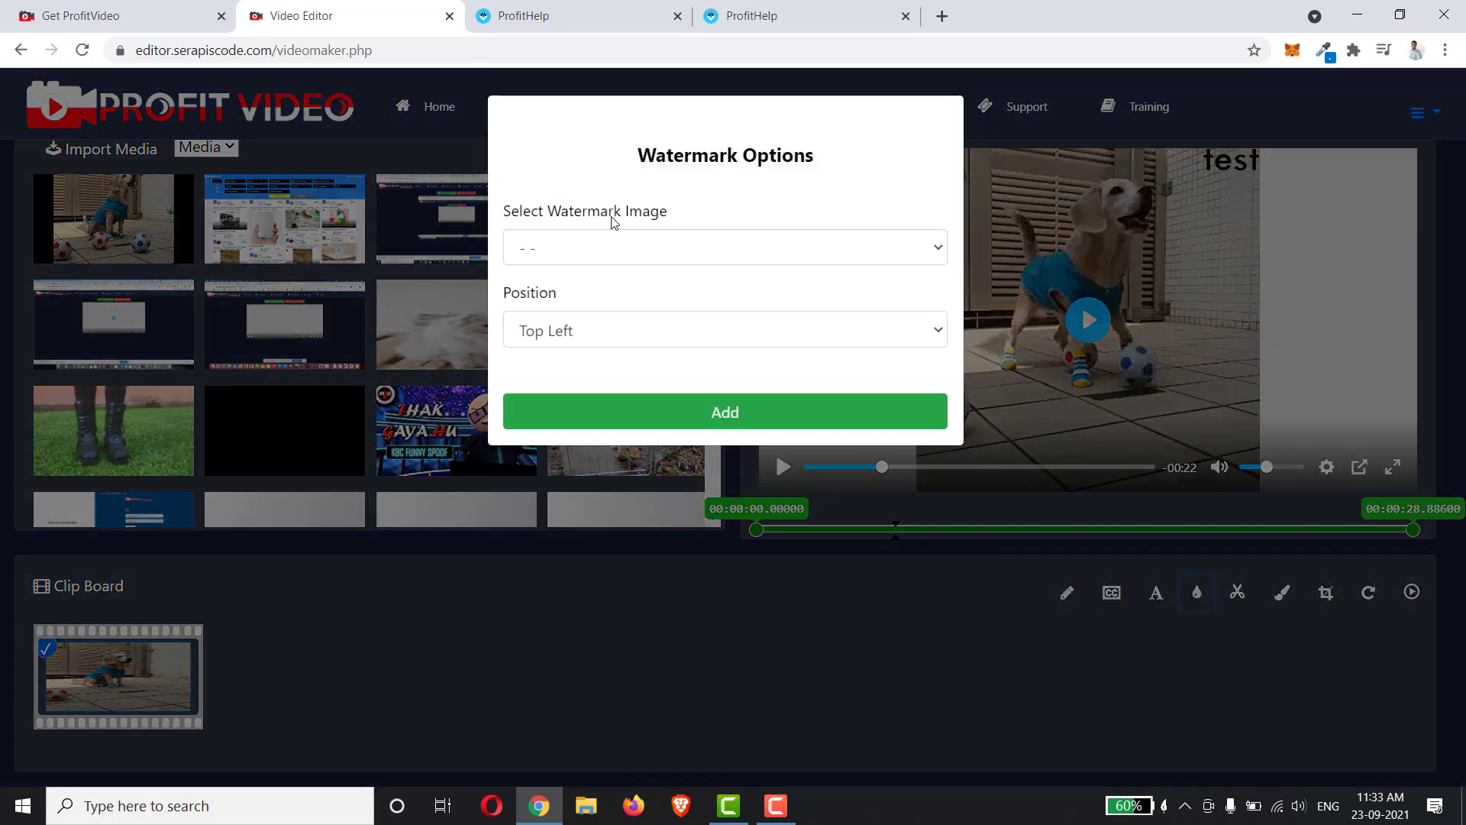
click(649, 246)
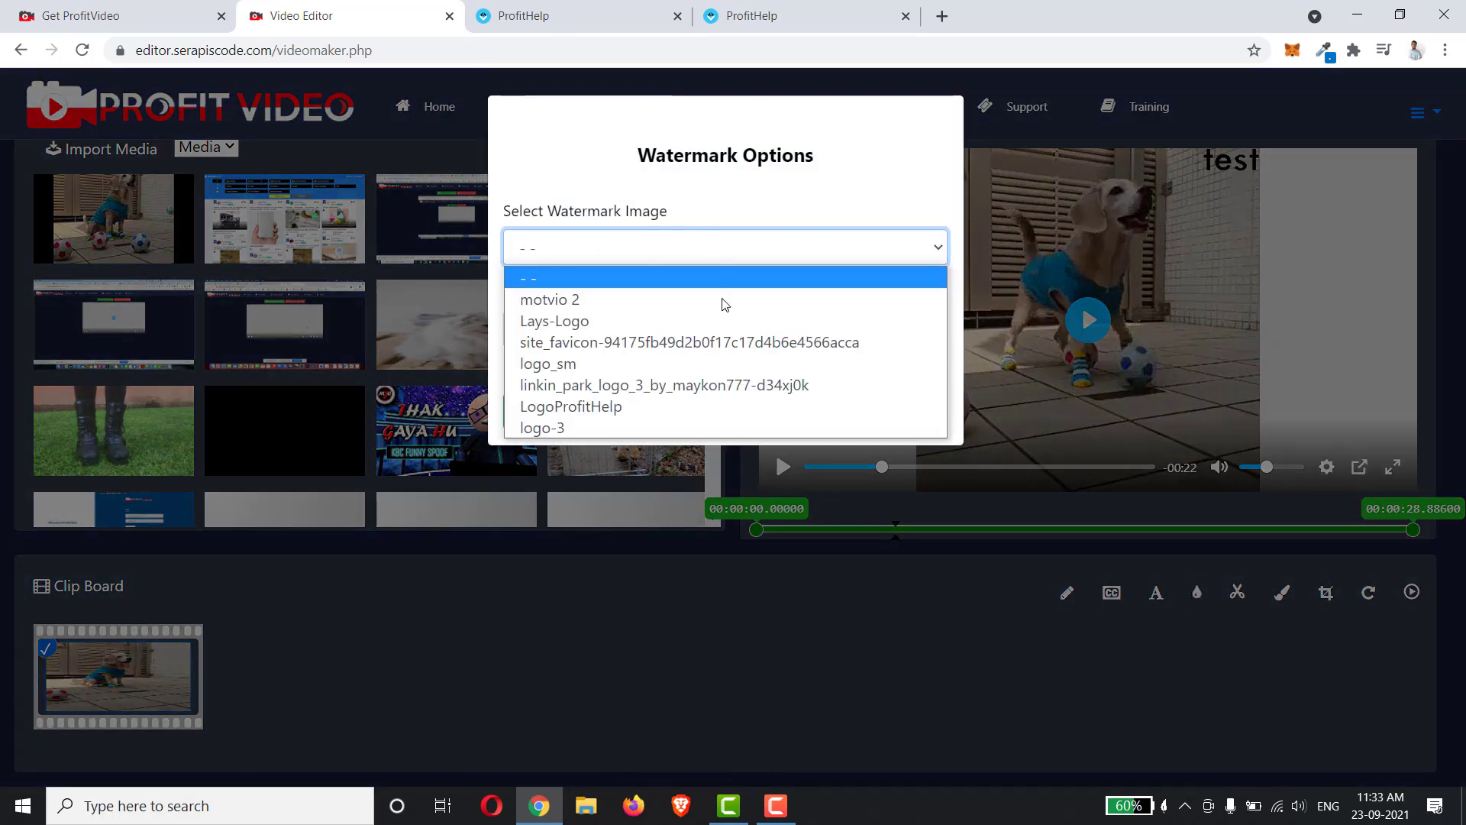
click(573, 322)
click(555, 381)
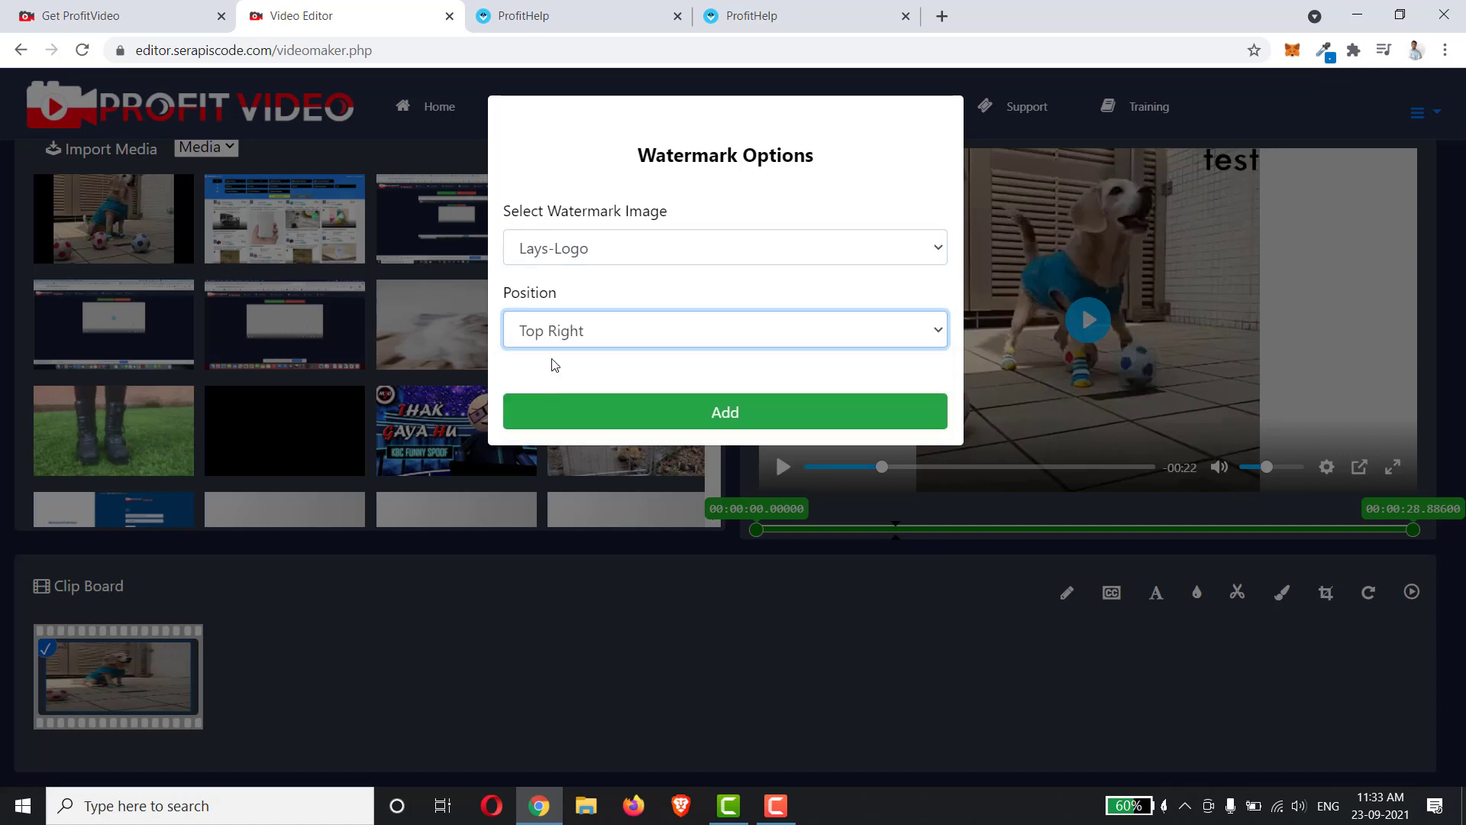
click(563, 340)
click(548, 359)
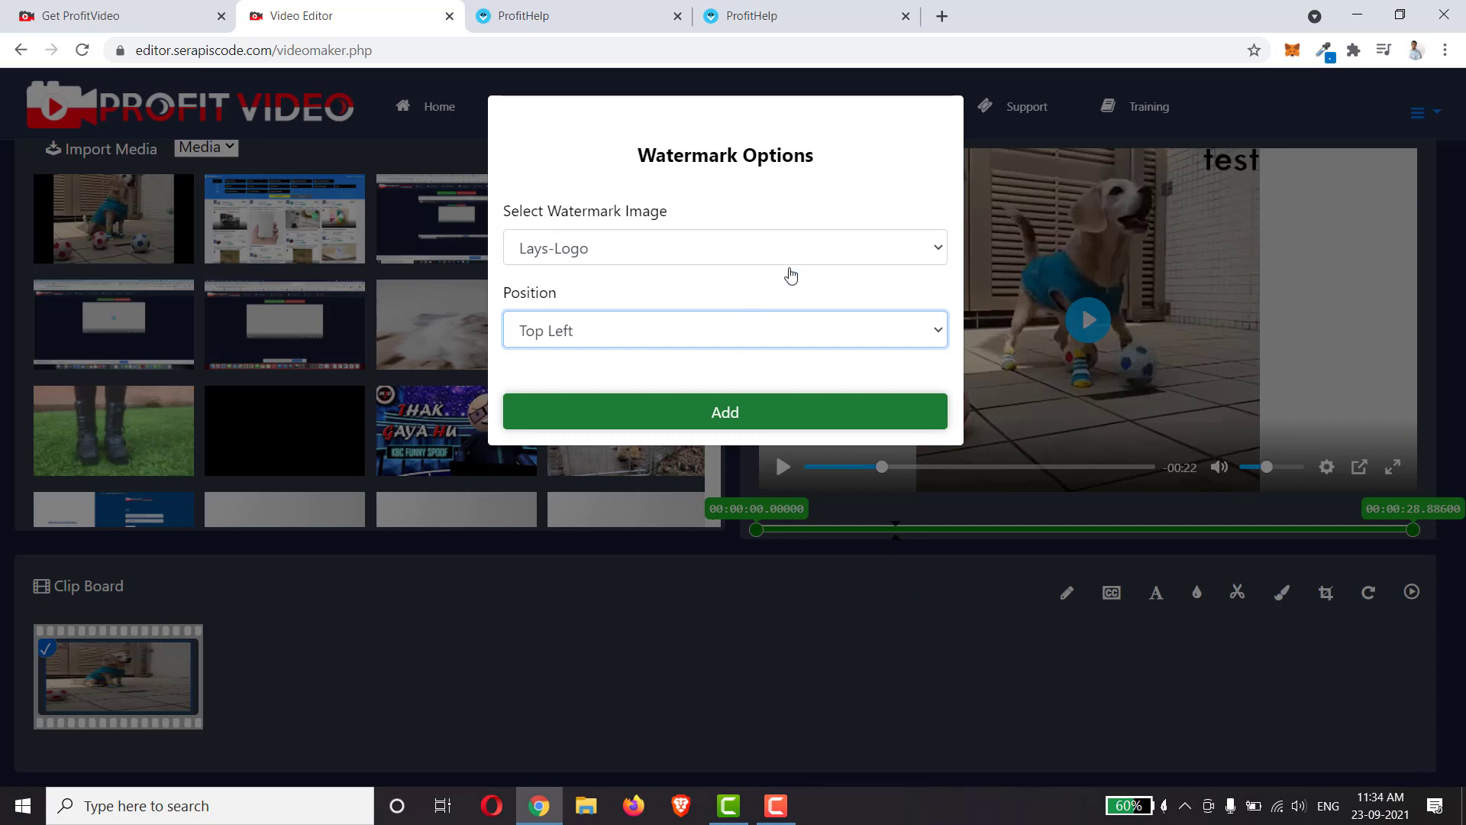
click(724, 412)
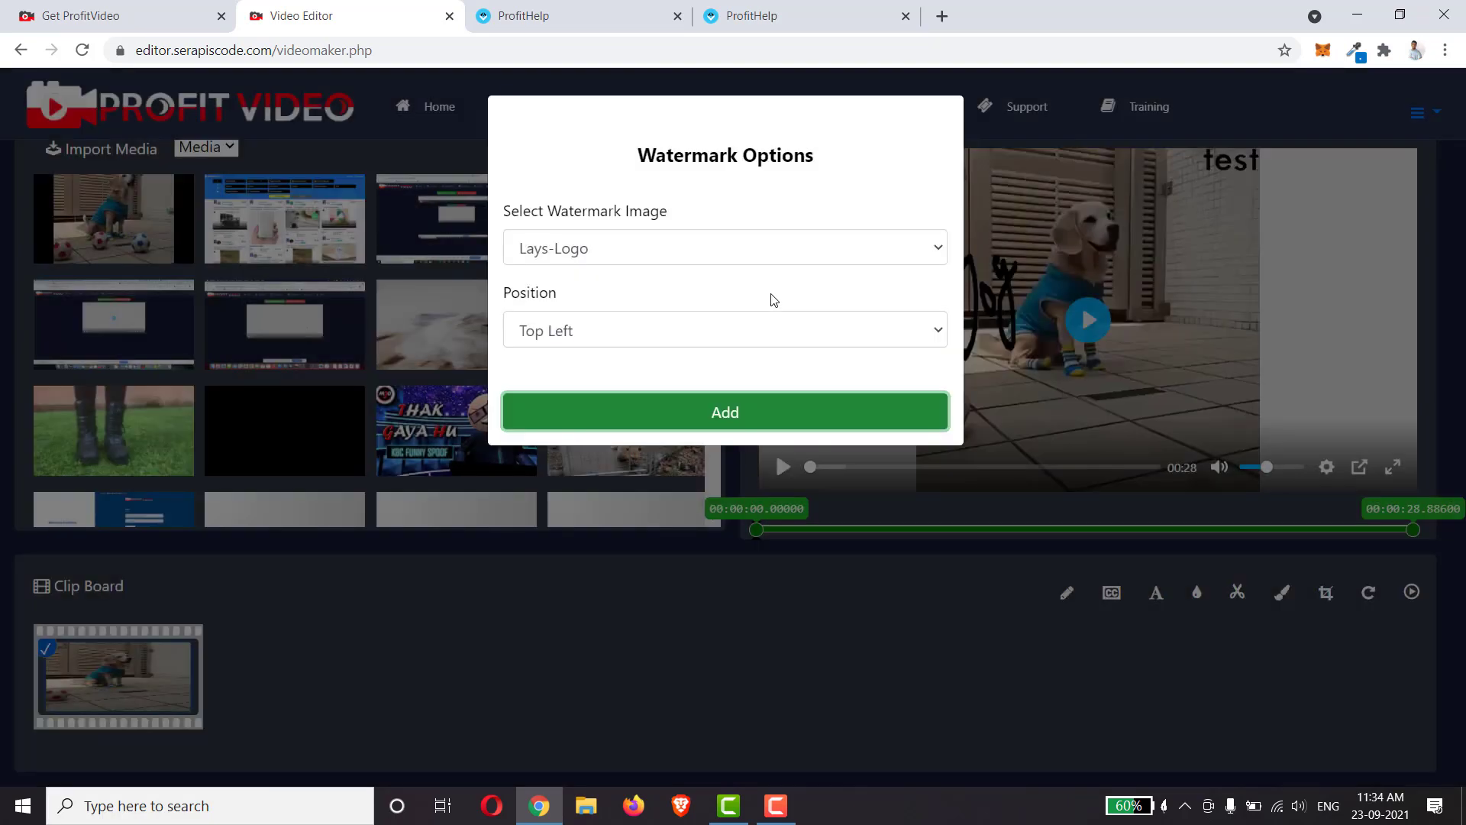
Step: Play the edited clip with sound muted, then skip ahead and pause
click(987, 667)
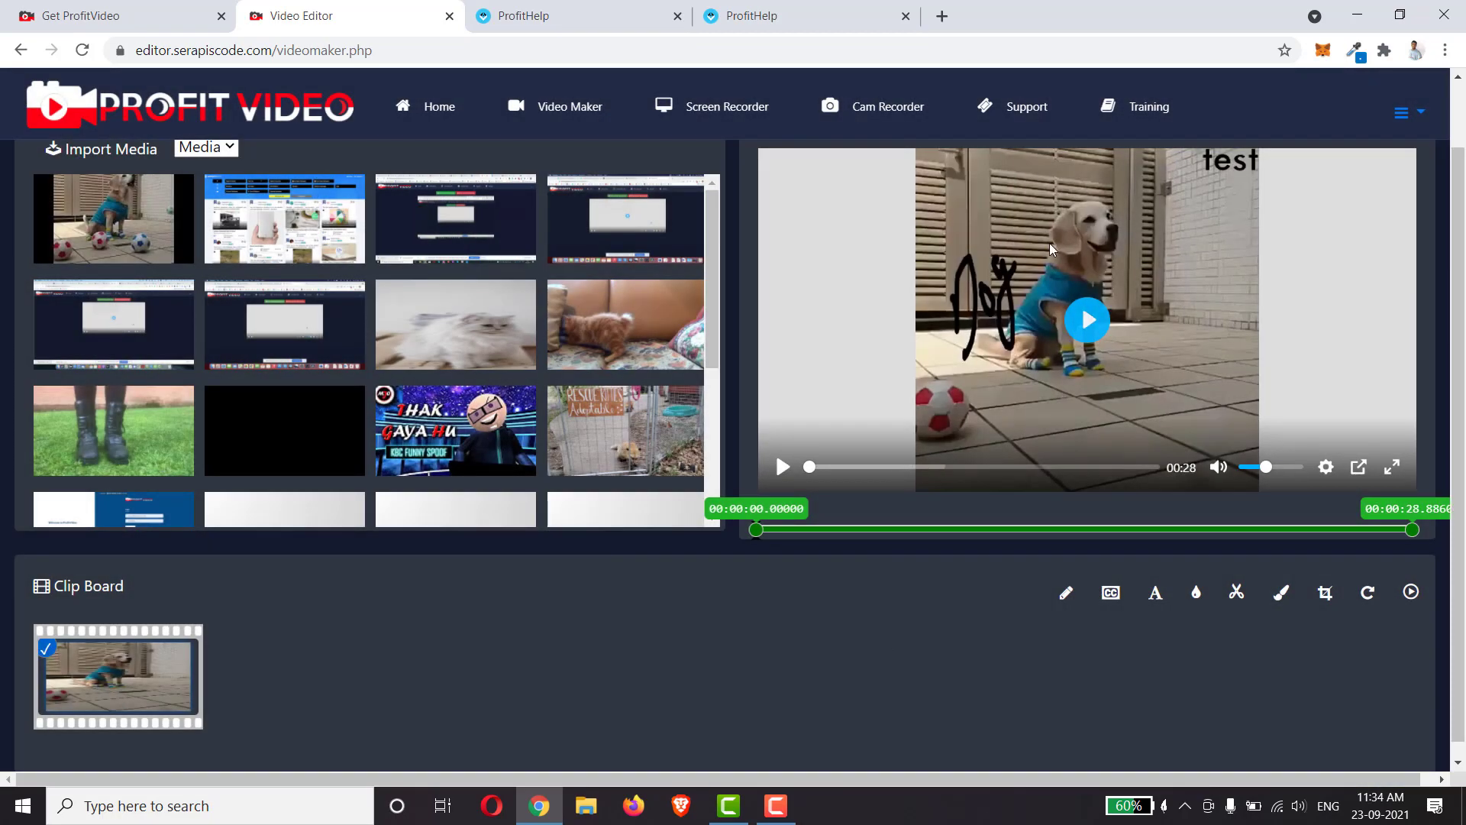
click(783, 467)
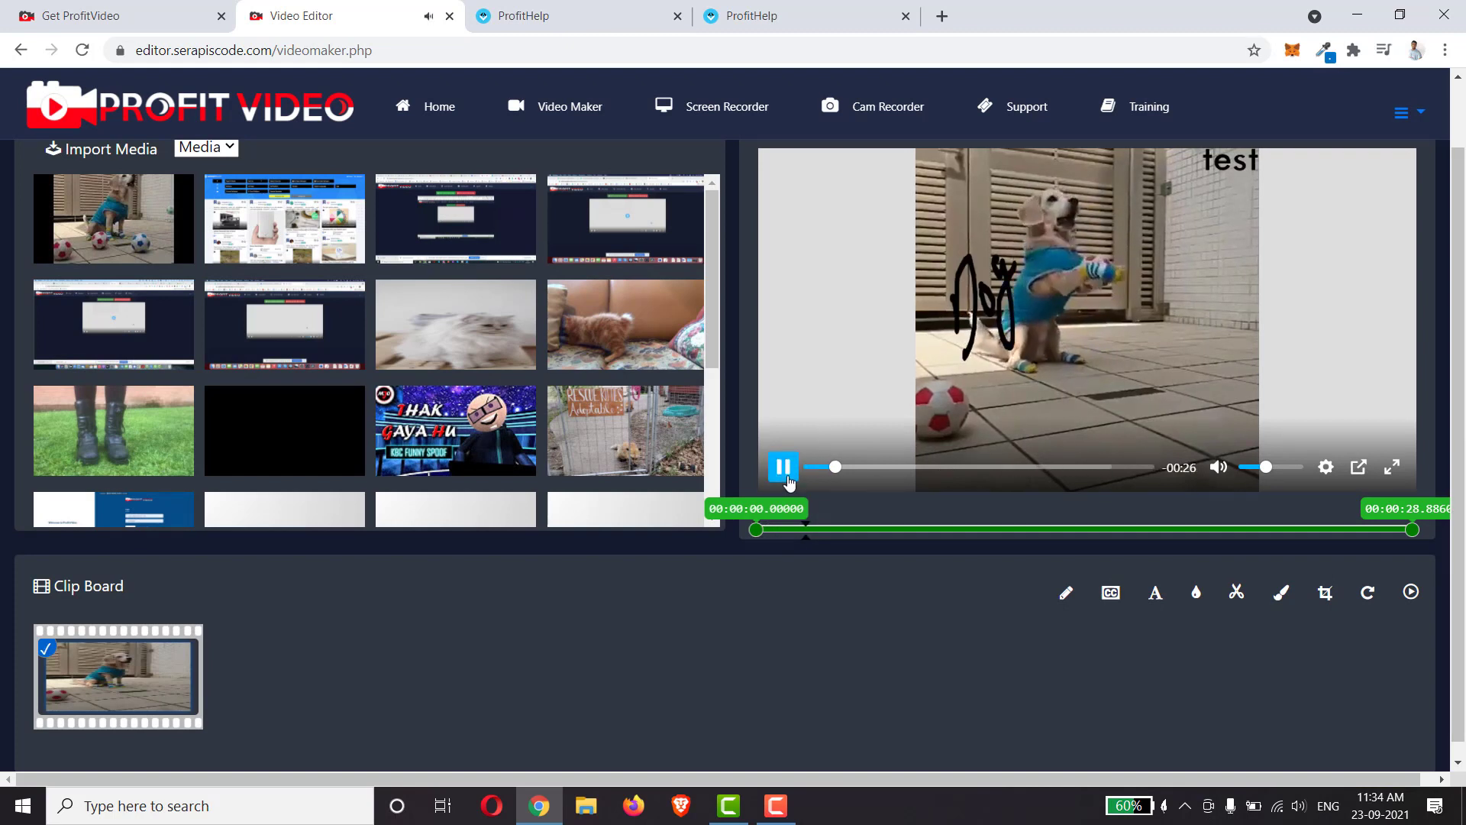
click(1249, 468)
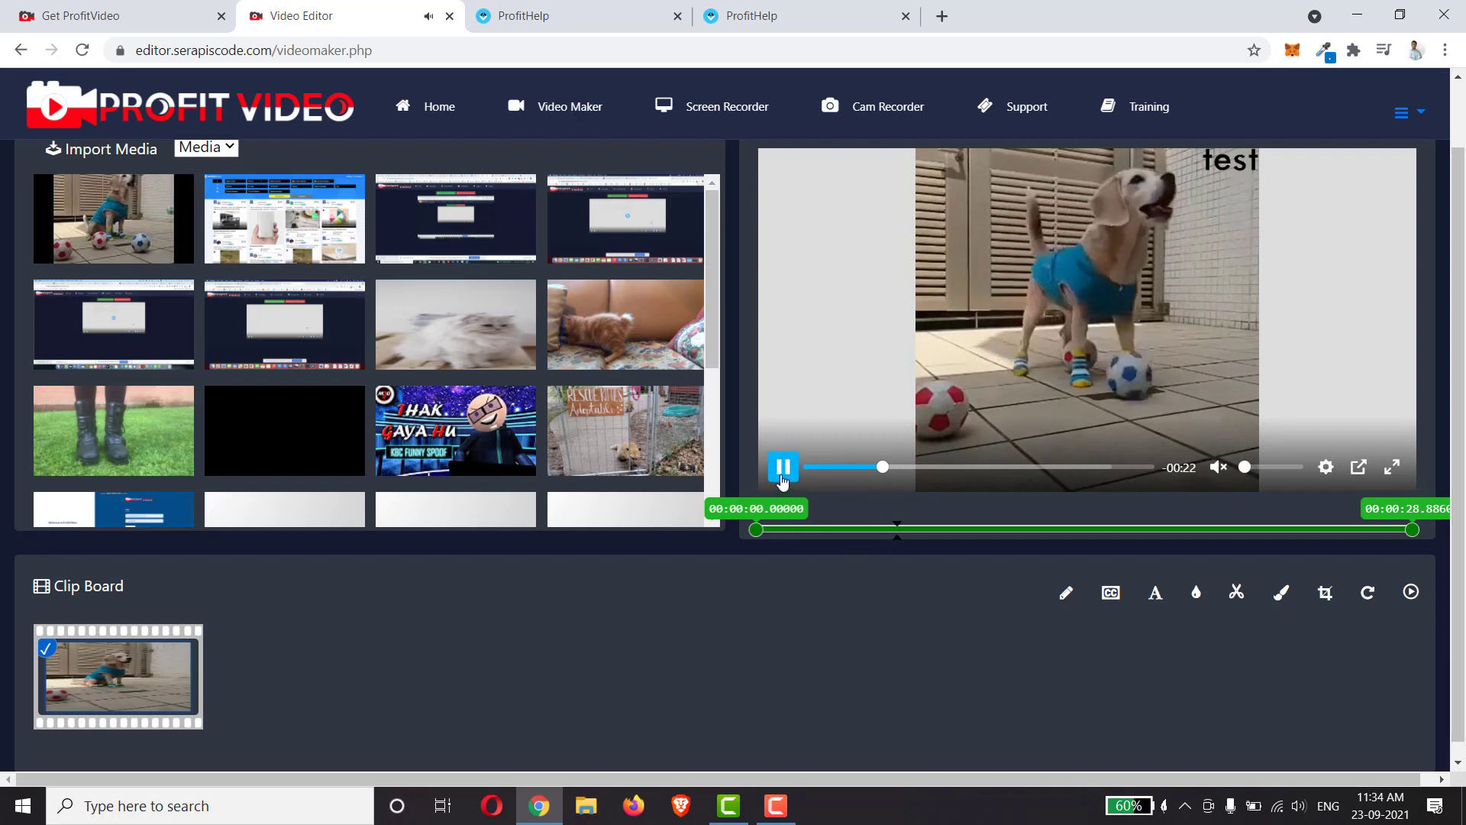
click(1008, 466)
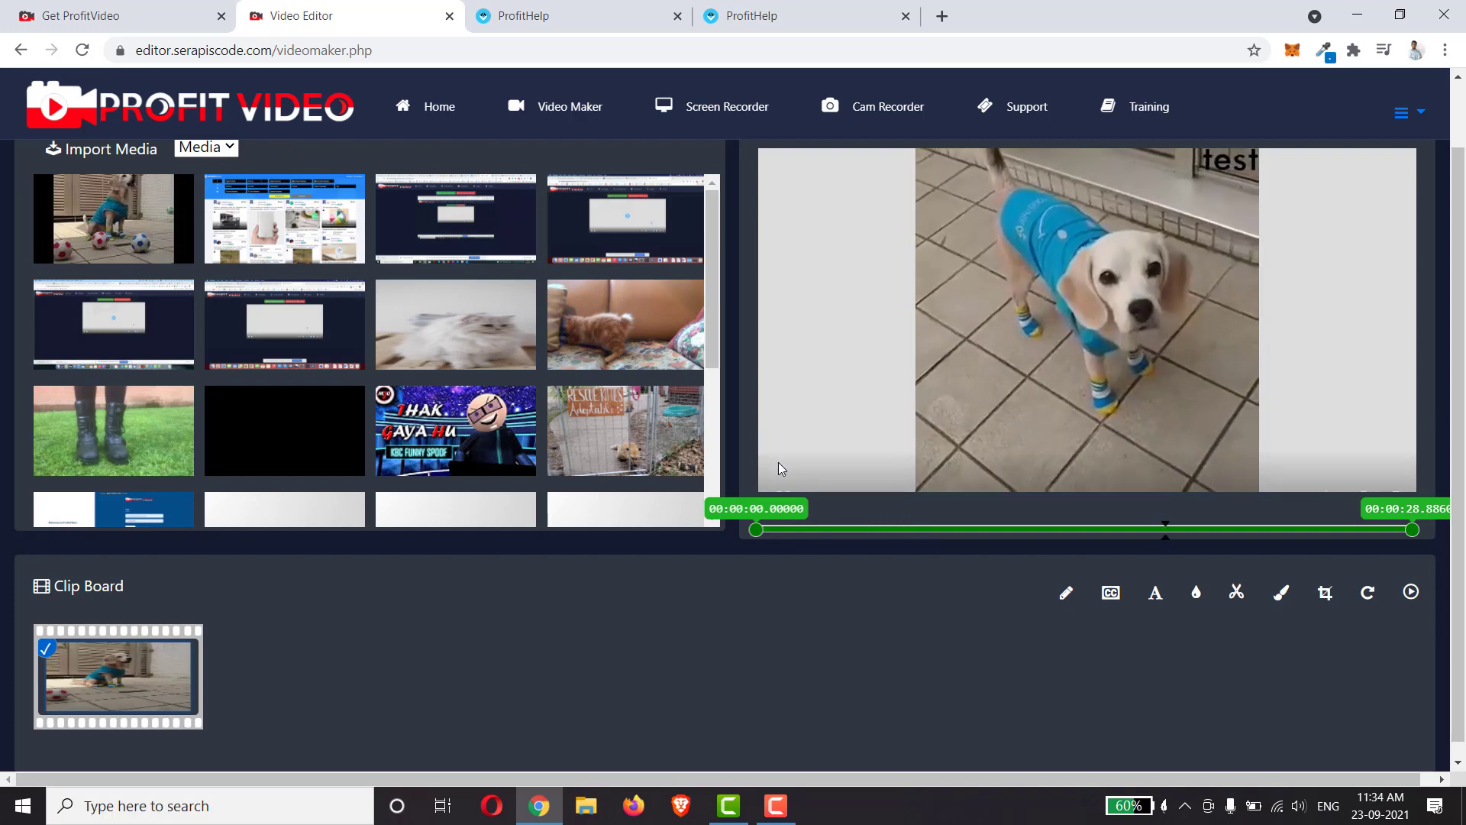
click(786, 469)
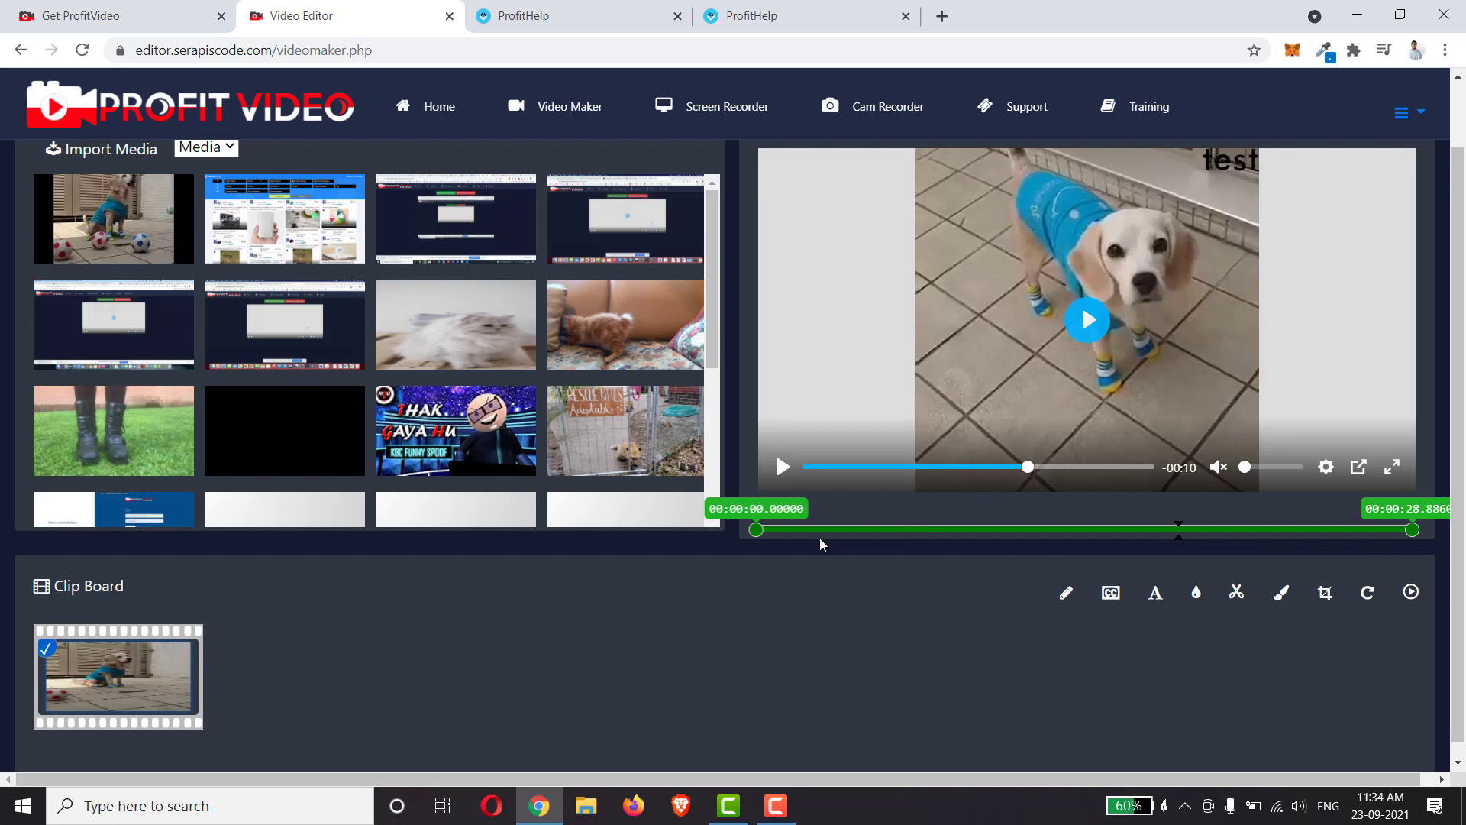
Step: Mark the 00:00:06.09–00:00:10.40 range and confirm a fast cut
drag(759, 528, 894, 527)
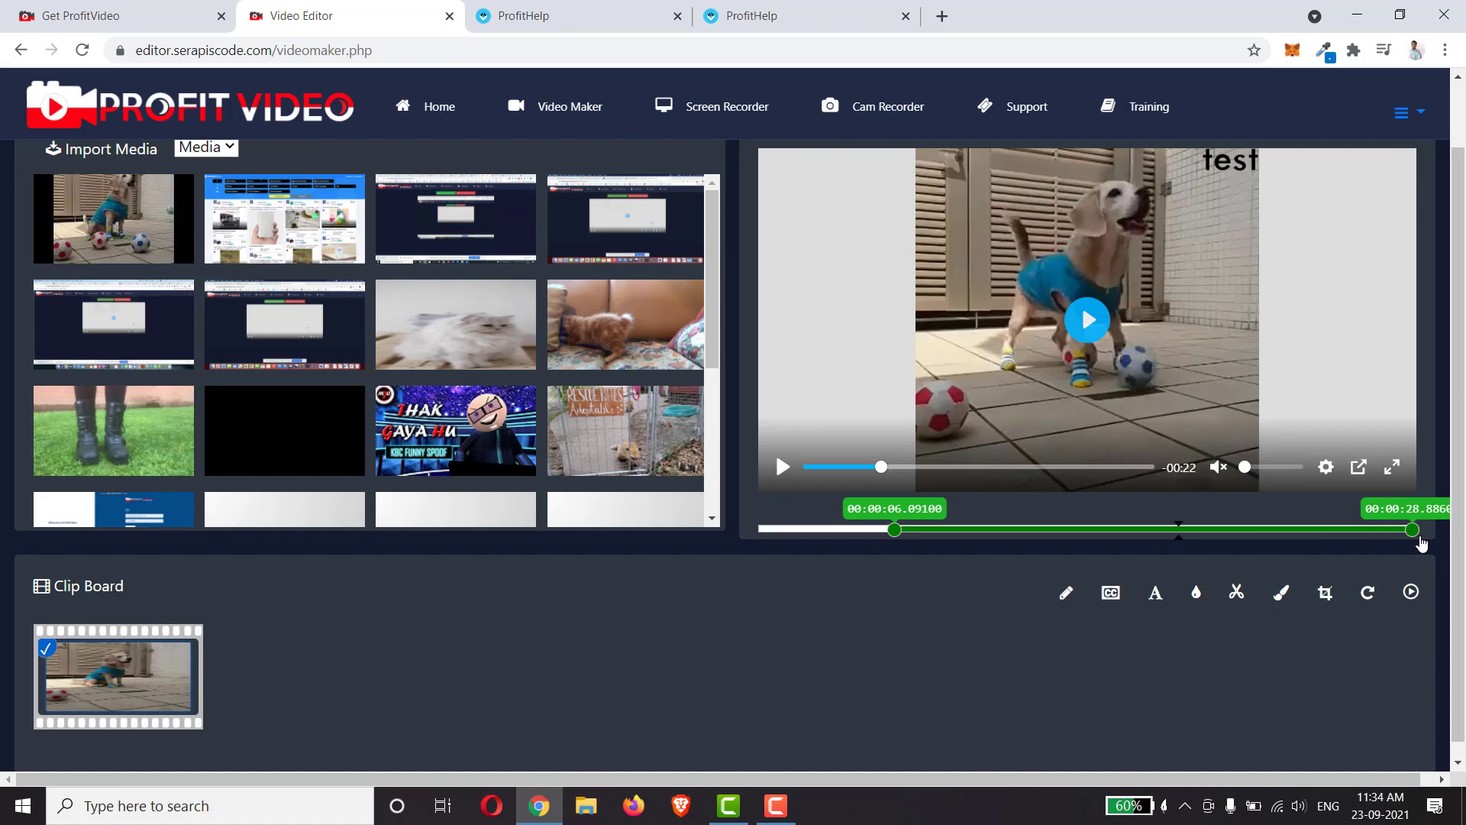
drag(1414, 530, 994, 528)
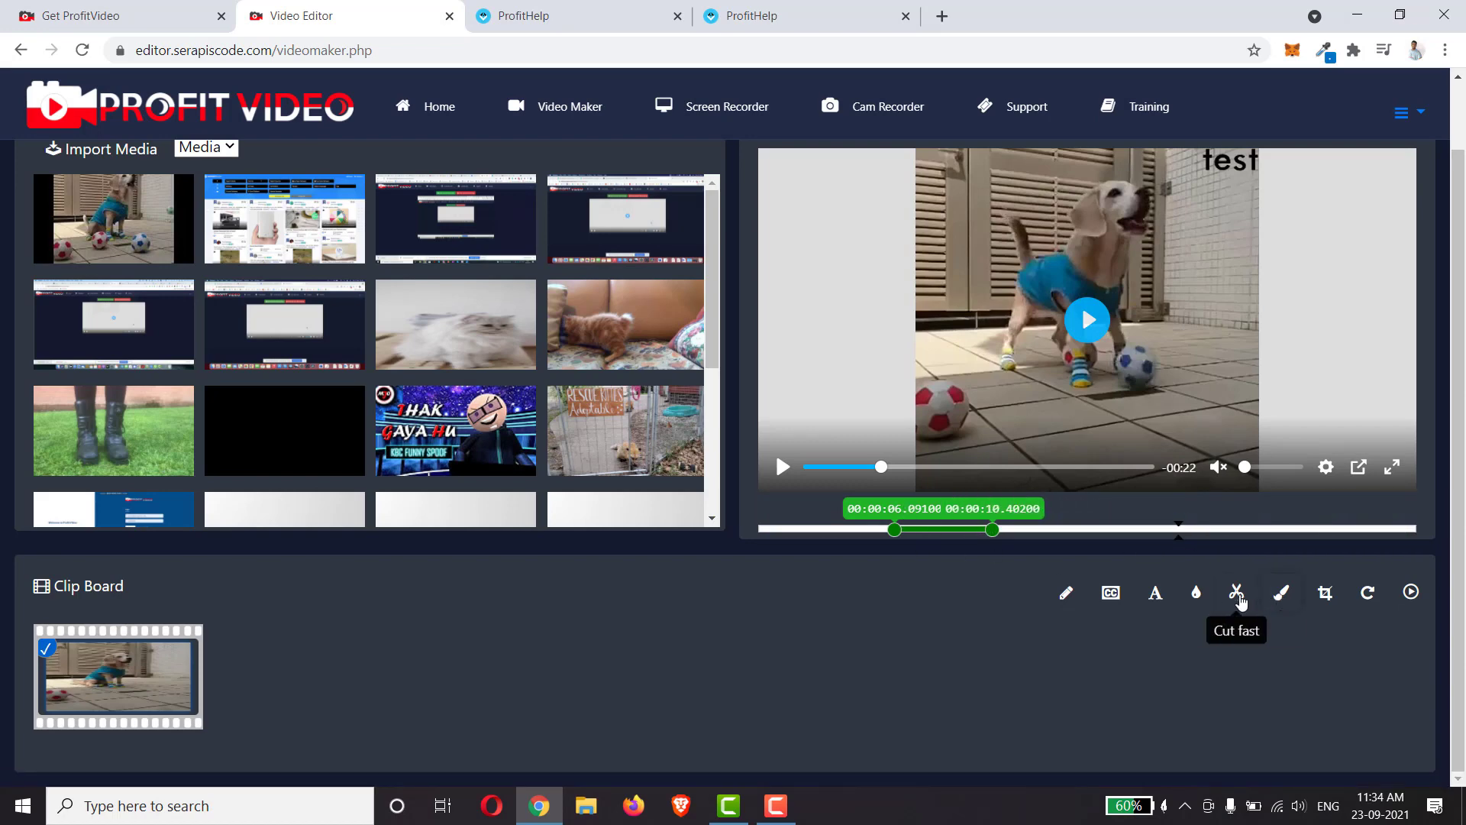
click(1237, 592)
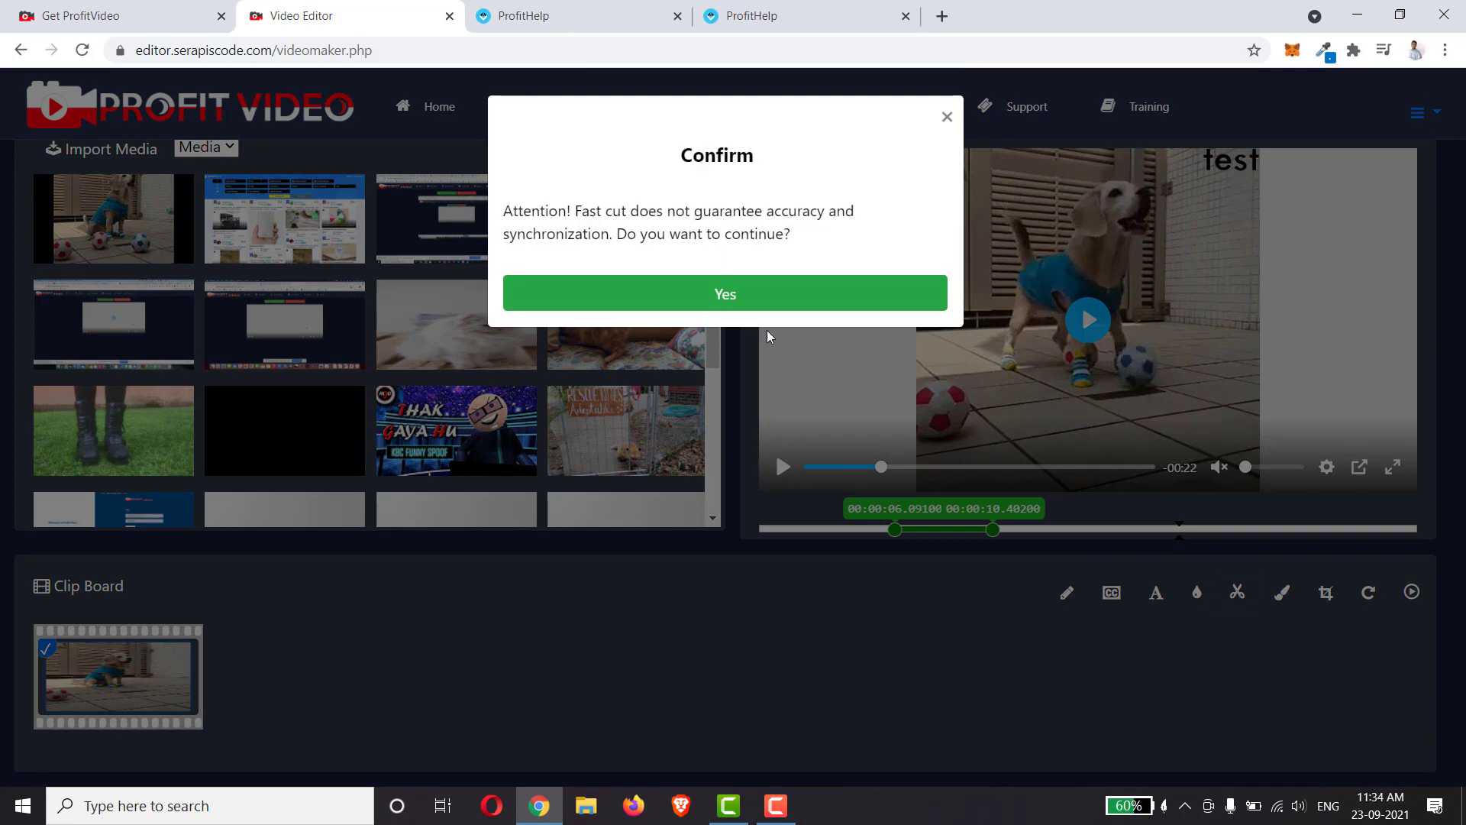
click(699, 297)
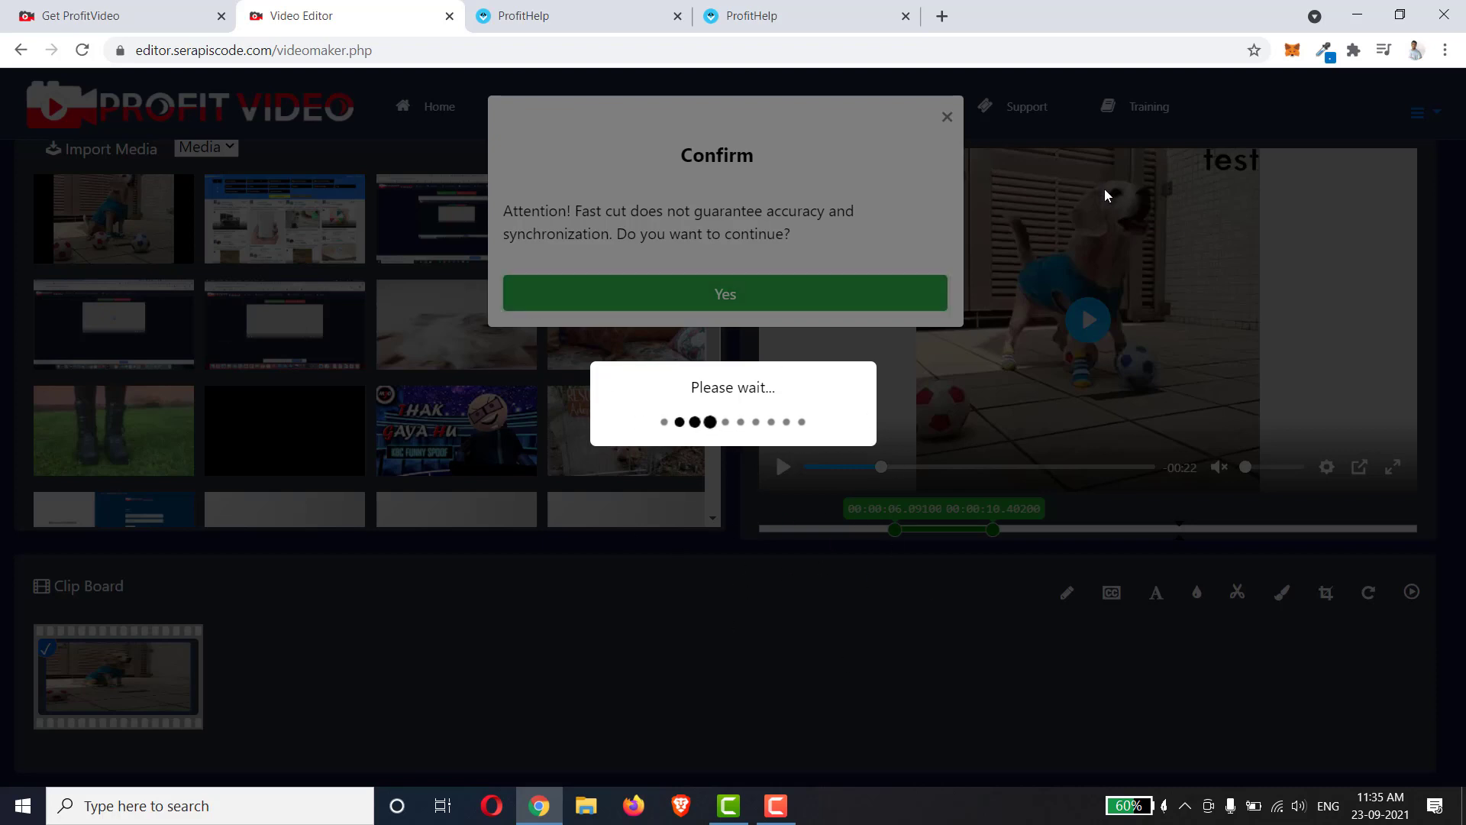
drag(974, 108, 1064, 657)
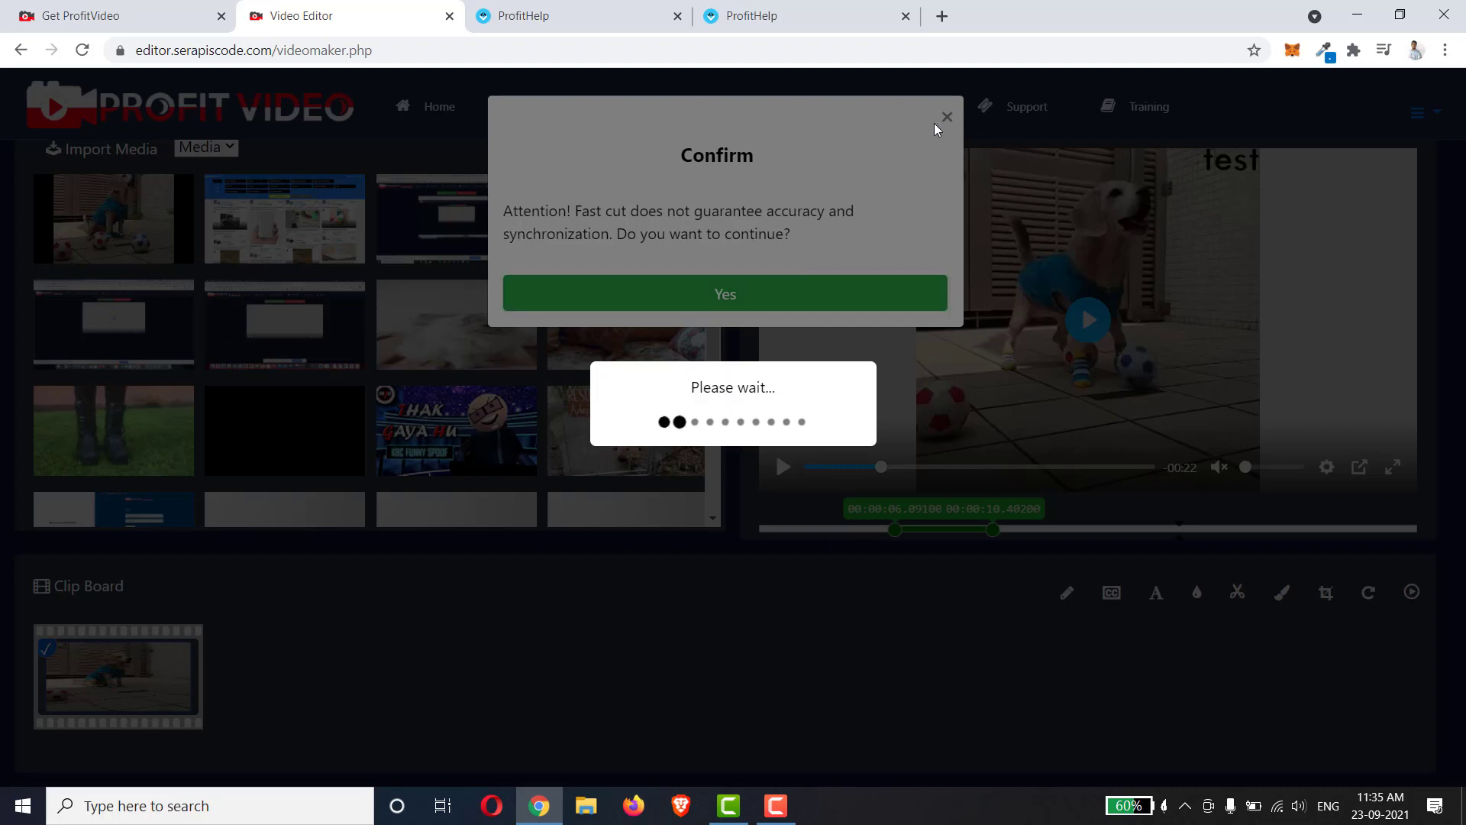
click(451, 629)
Step: Reload the editor, place the full-length 0–28.88 s dog video on the clip board, and preview it
click(87, 51)
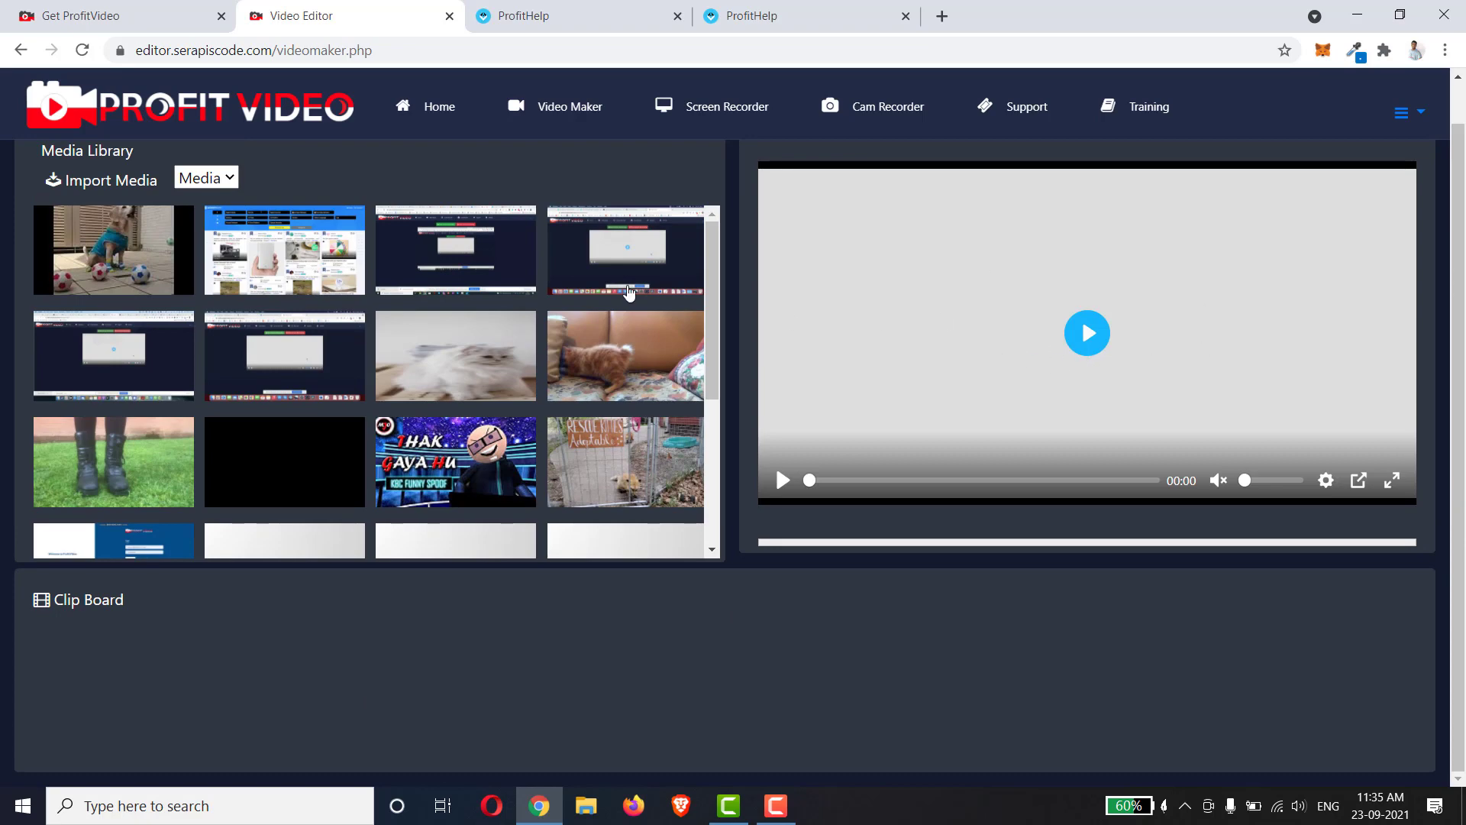
click(98, 258)
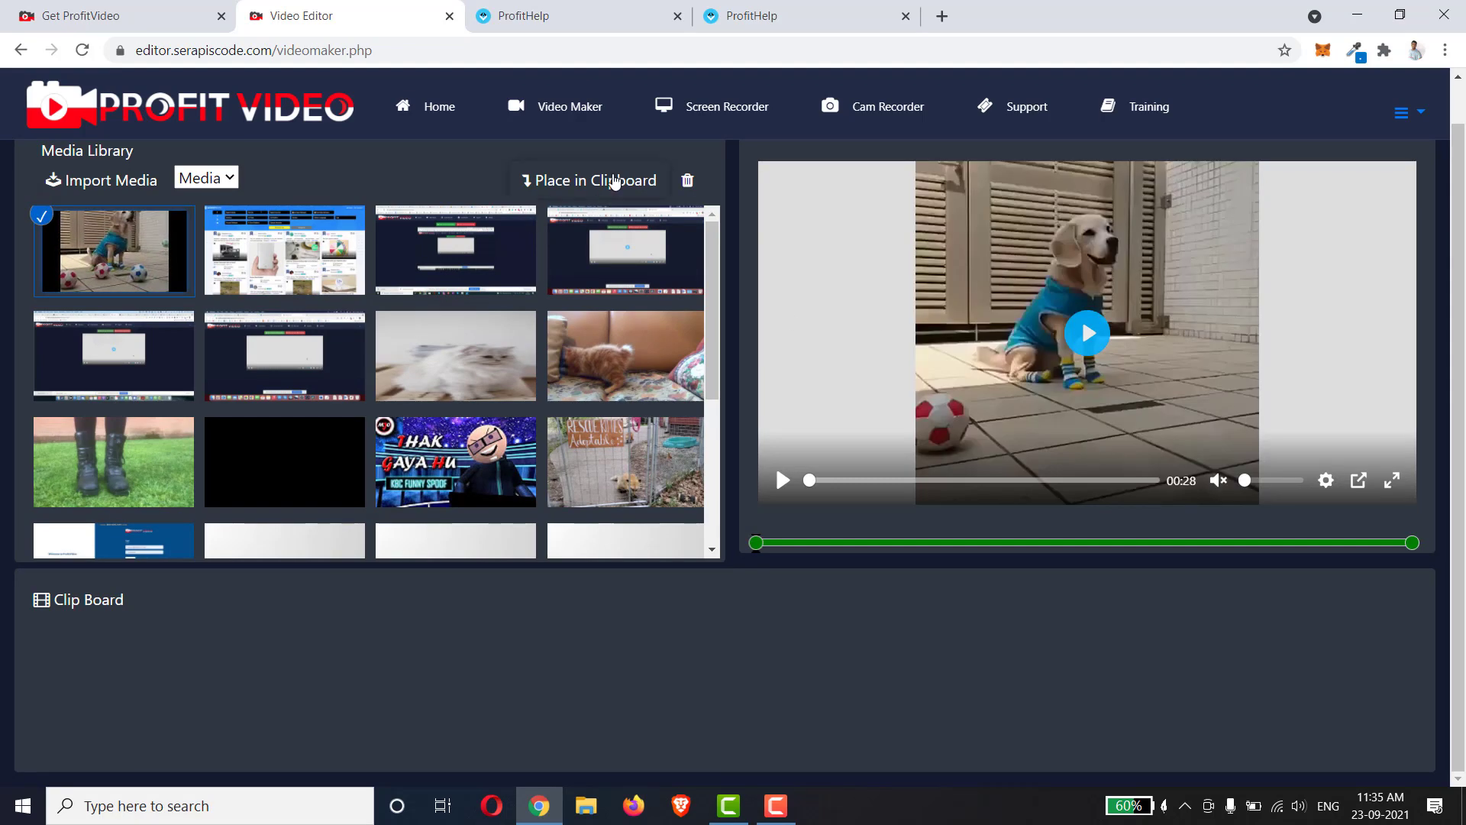
click(615, 179)
click(115, 676)
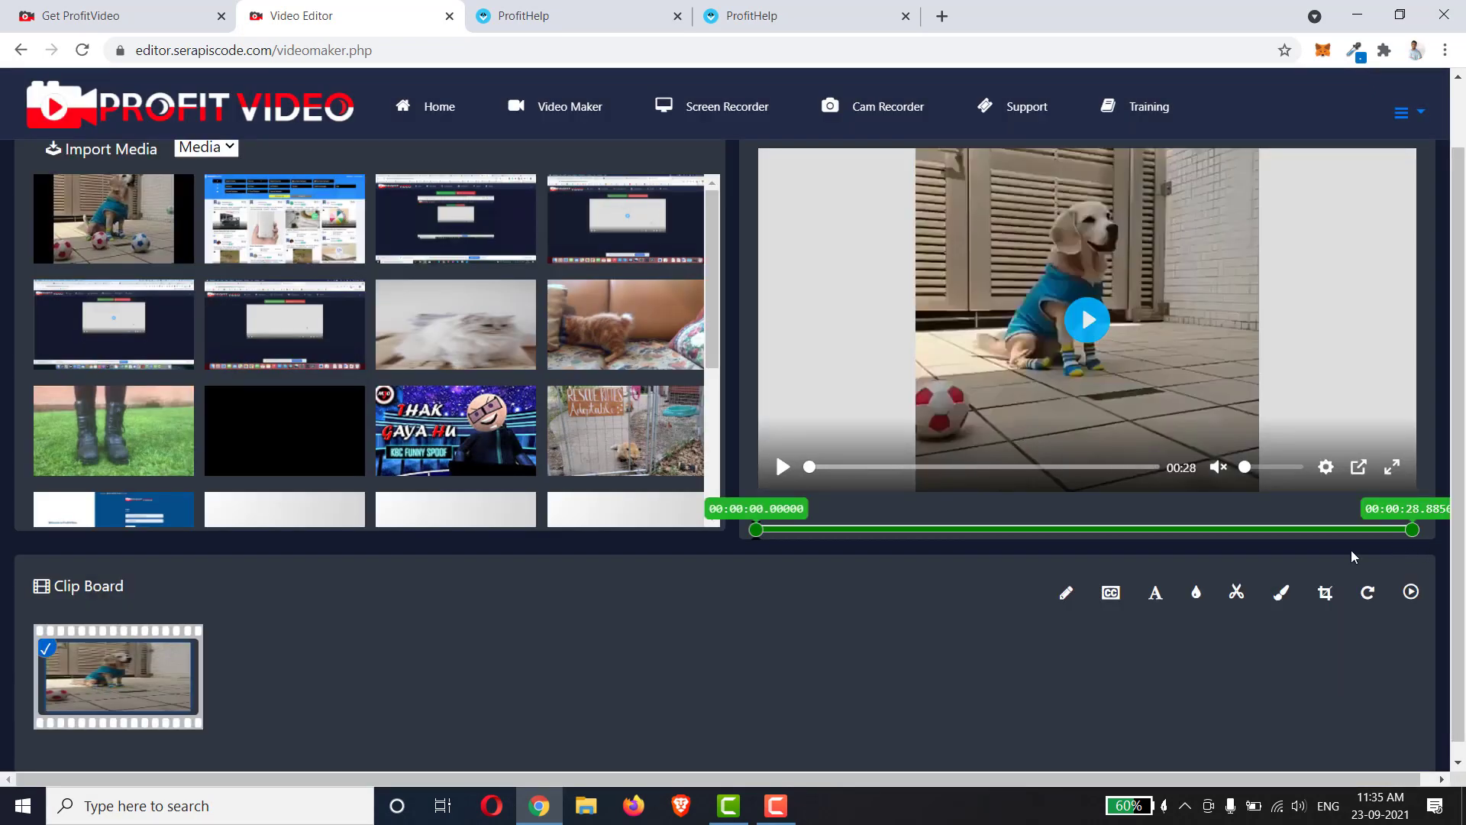
click(782, 468)
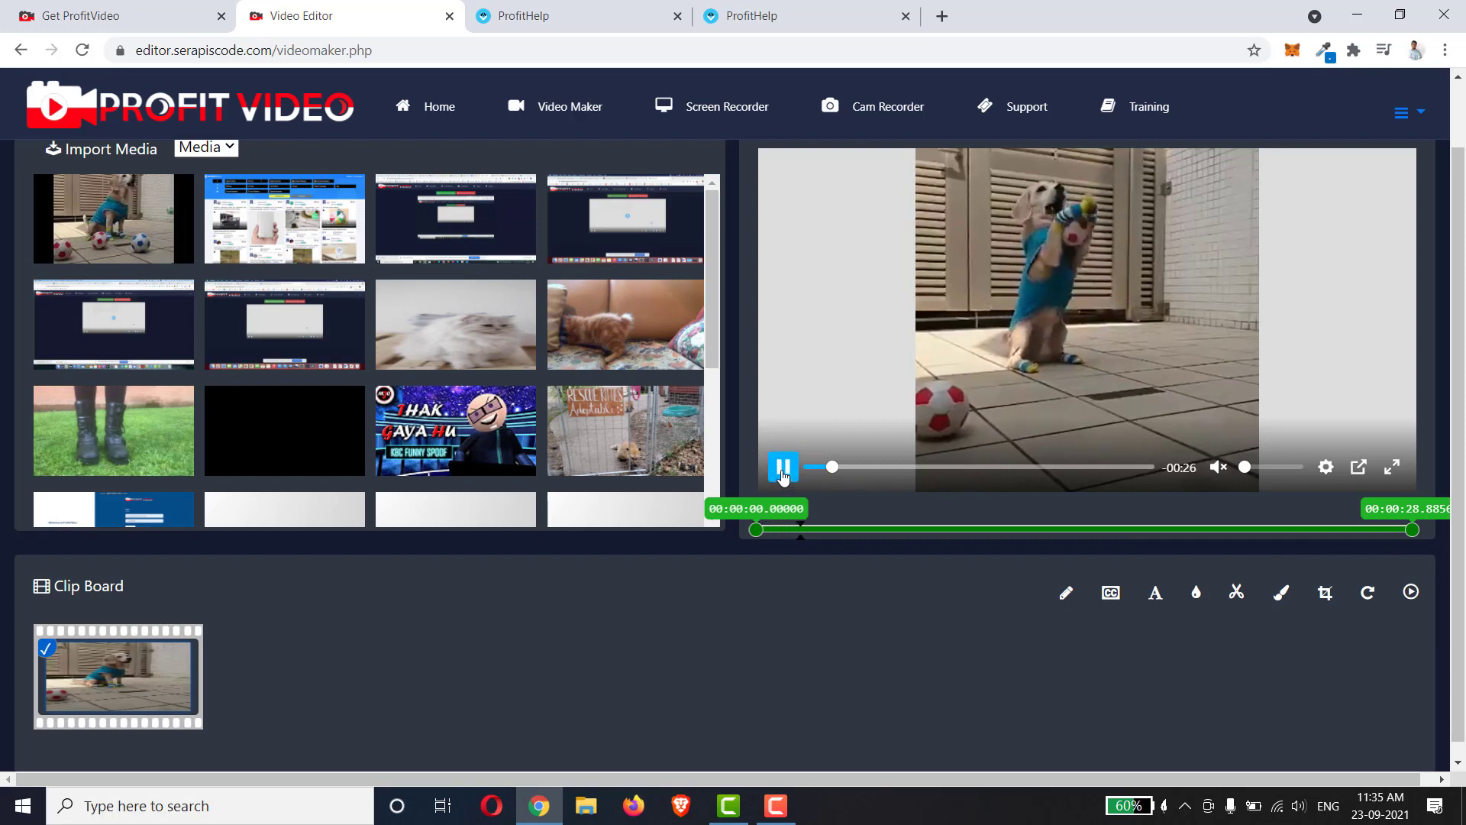
click(783, 467)
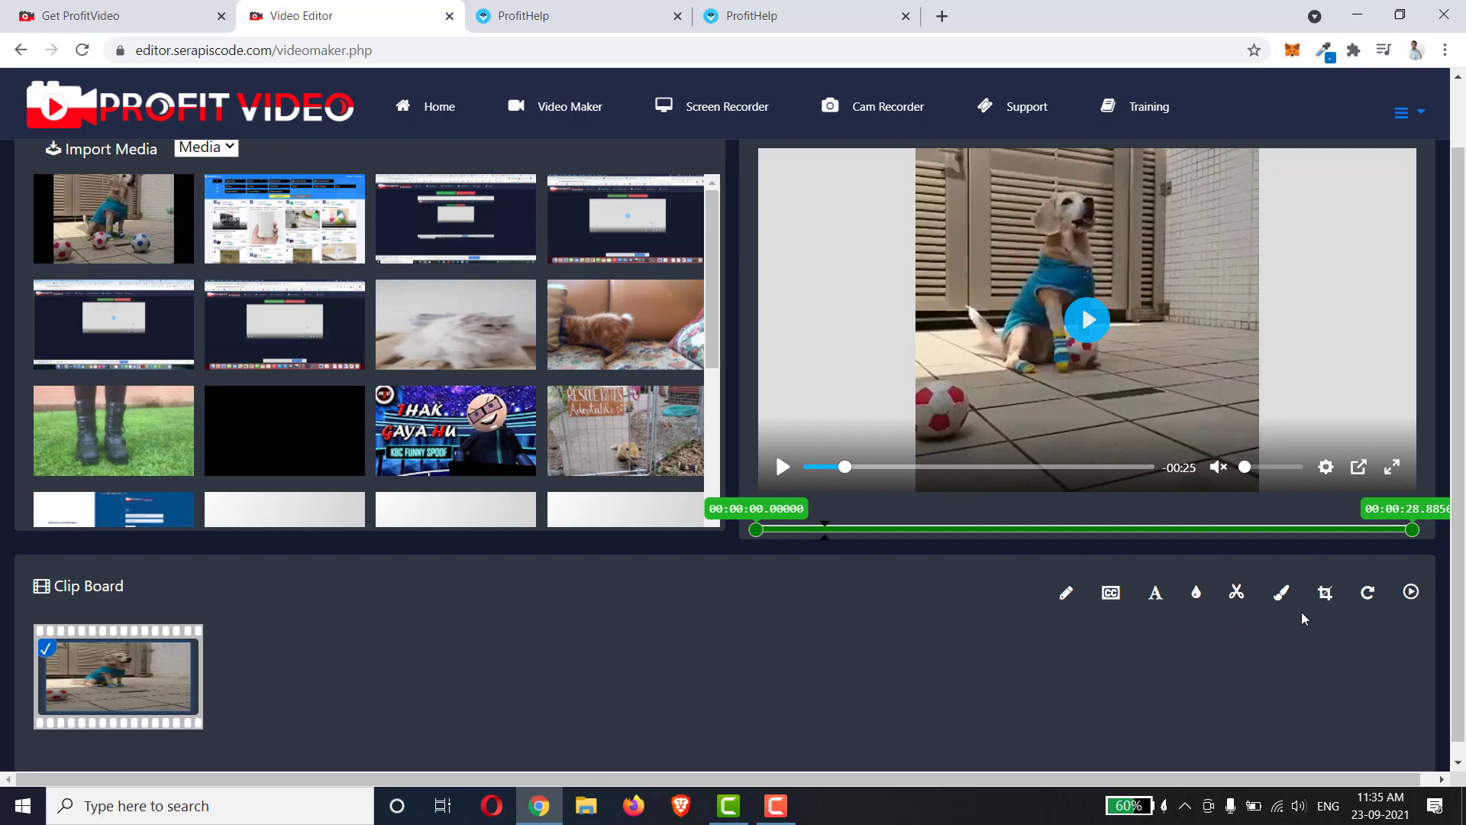
Step: Apply the Cross Process colour filter to the full-length dog clip
click(1281, 592)
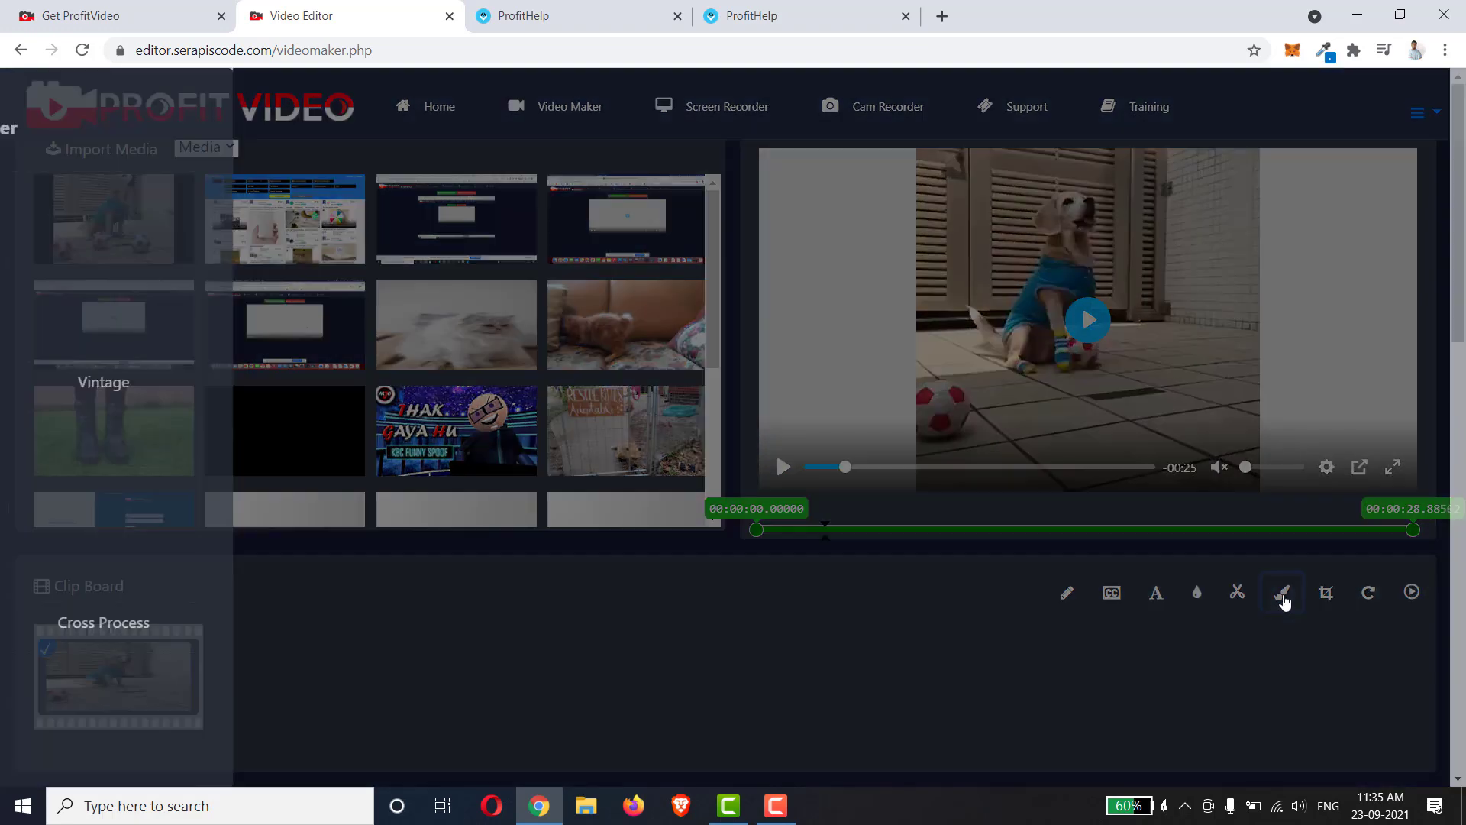
click(322, 507)
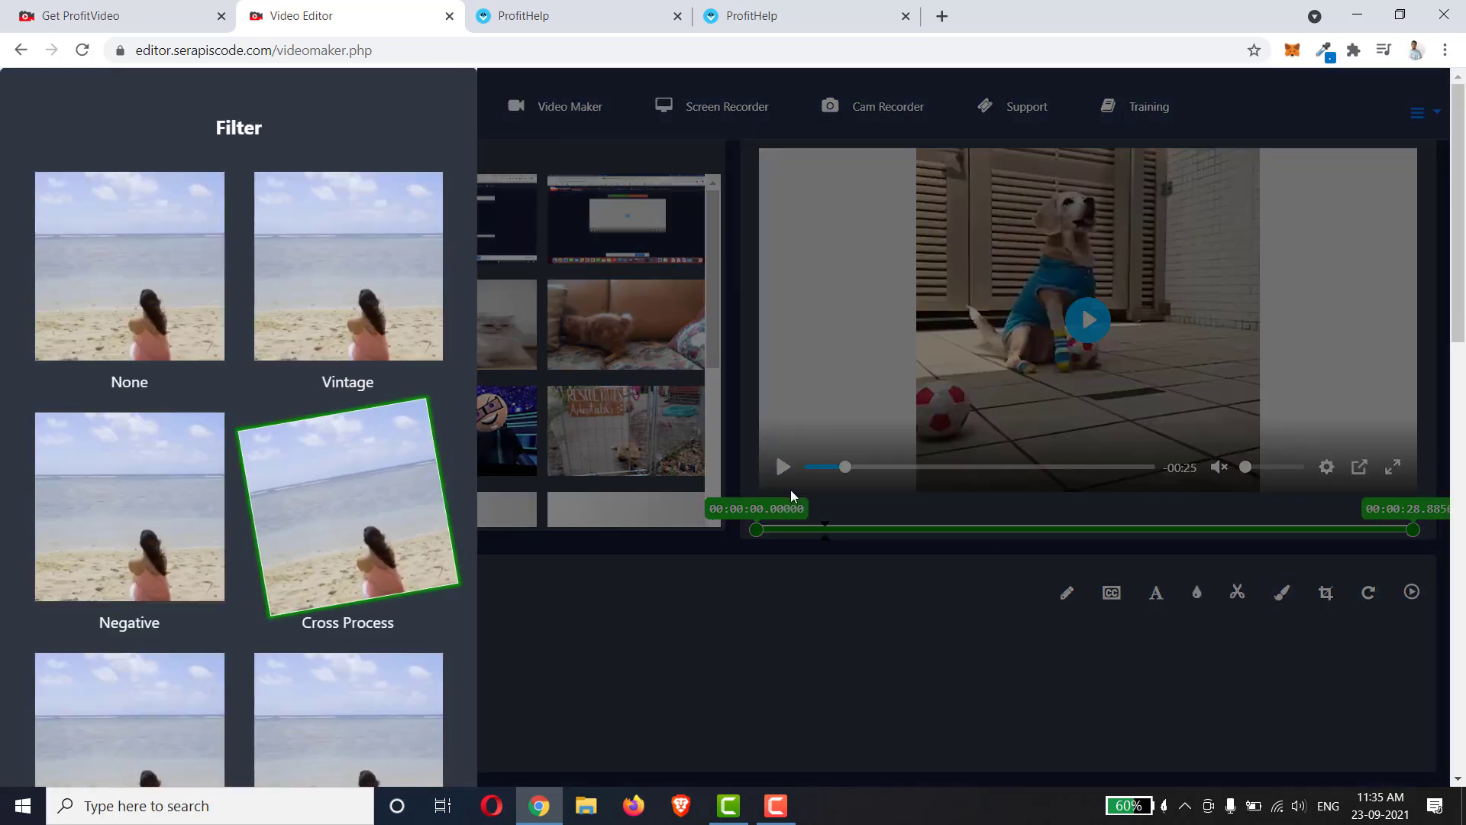
scroll(379, 676, down, 5)
scroll(344, 573, down, 5)
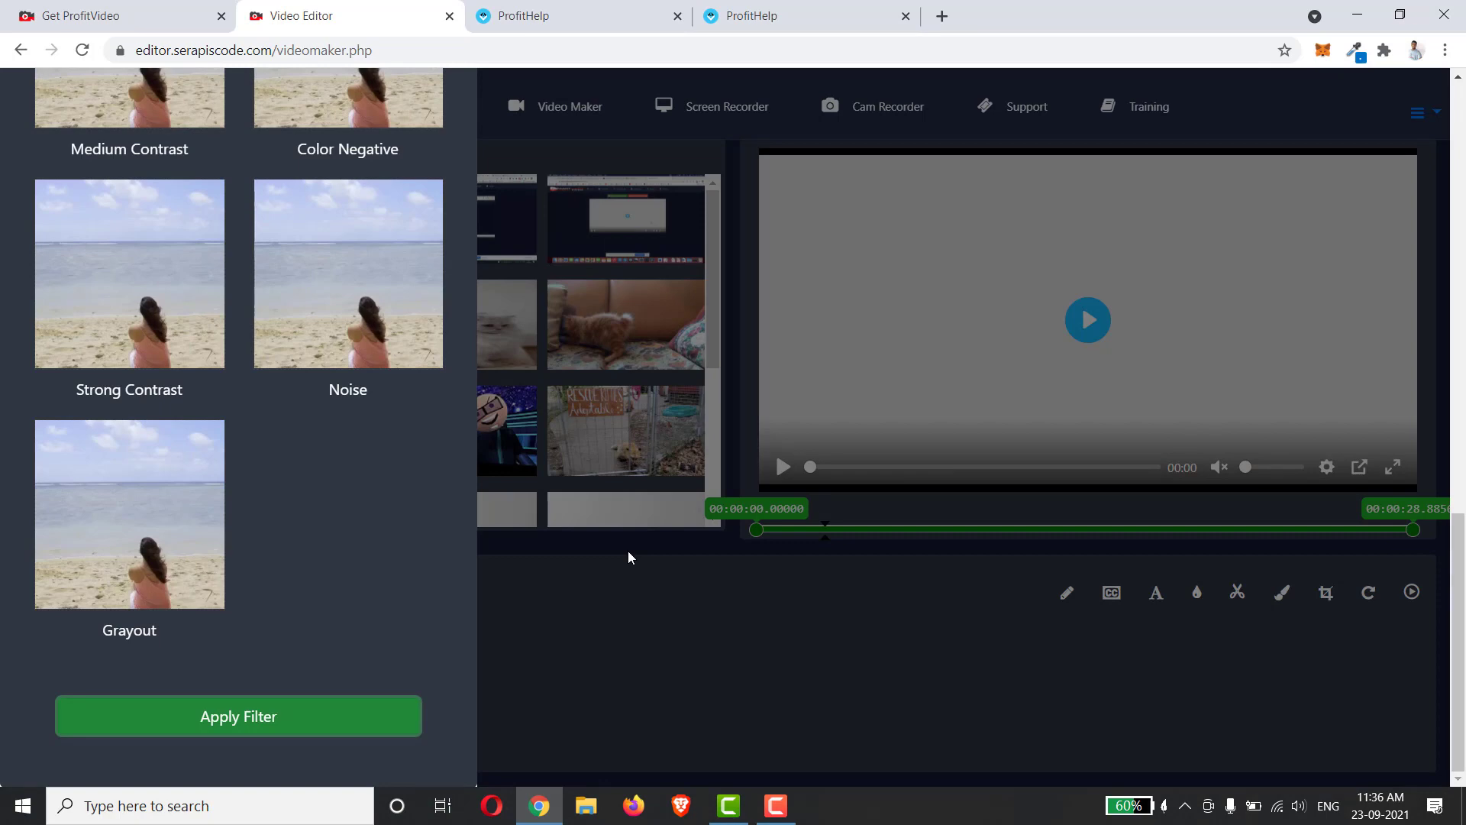
click(723, 622)
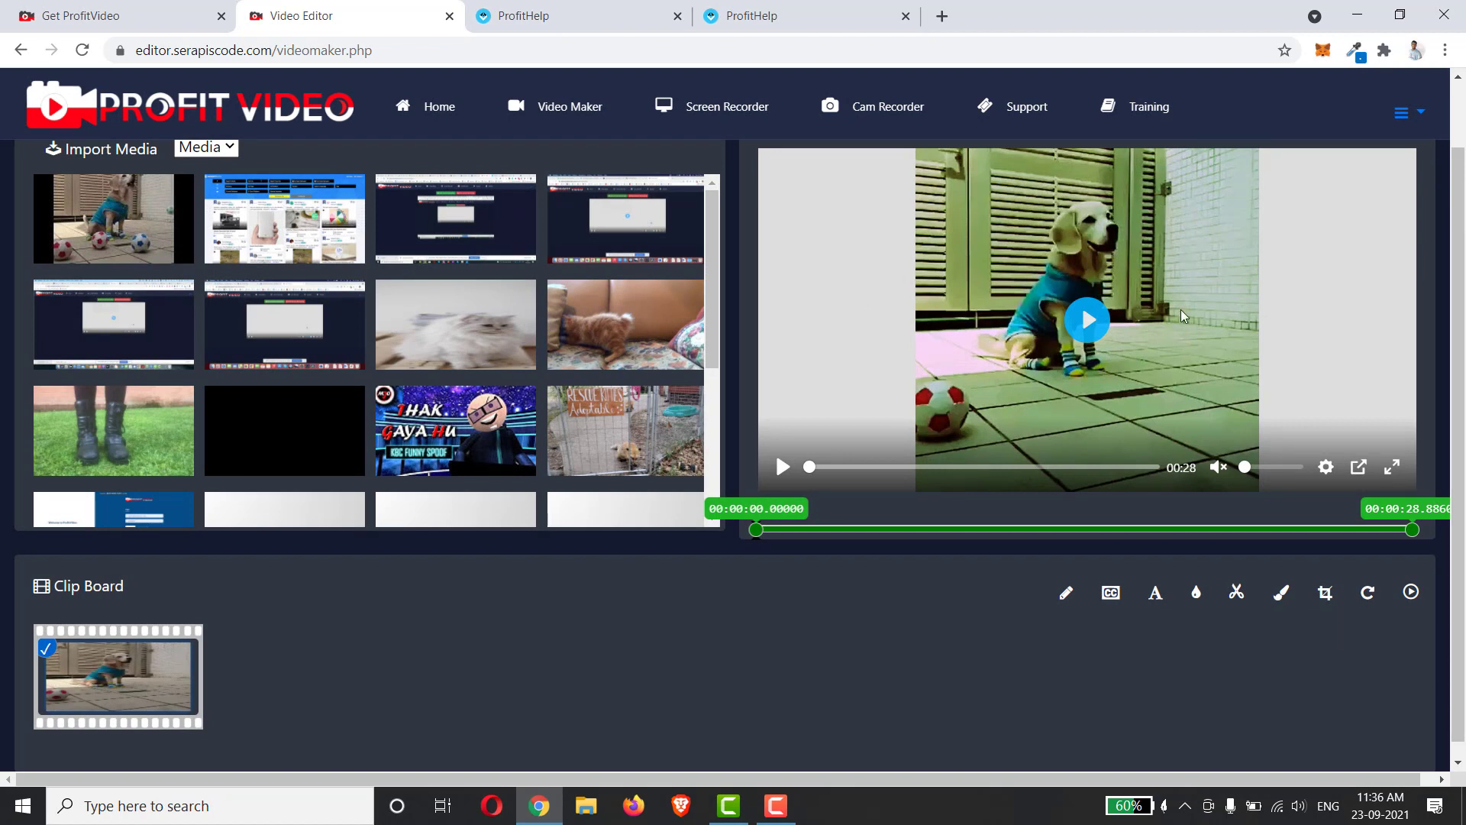
Step: Crop the dog clip to a full-height, narrow vertical strip around the dog
click(1325, 592)
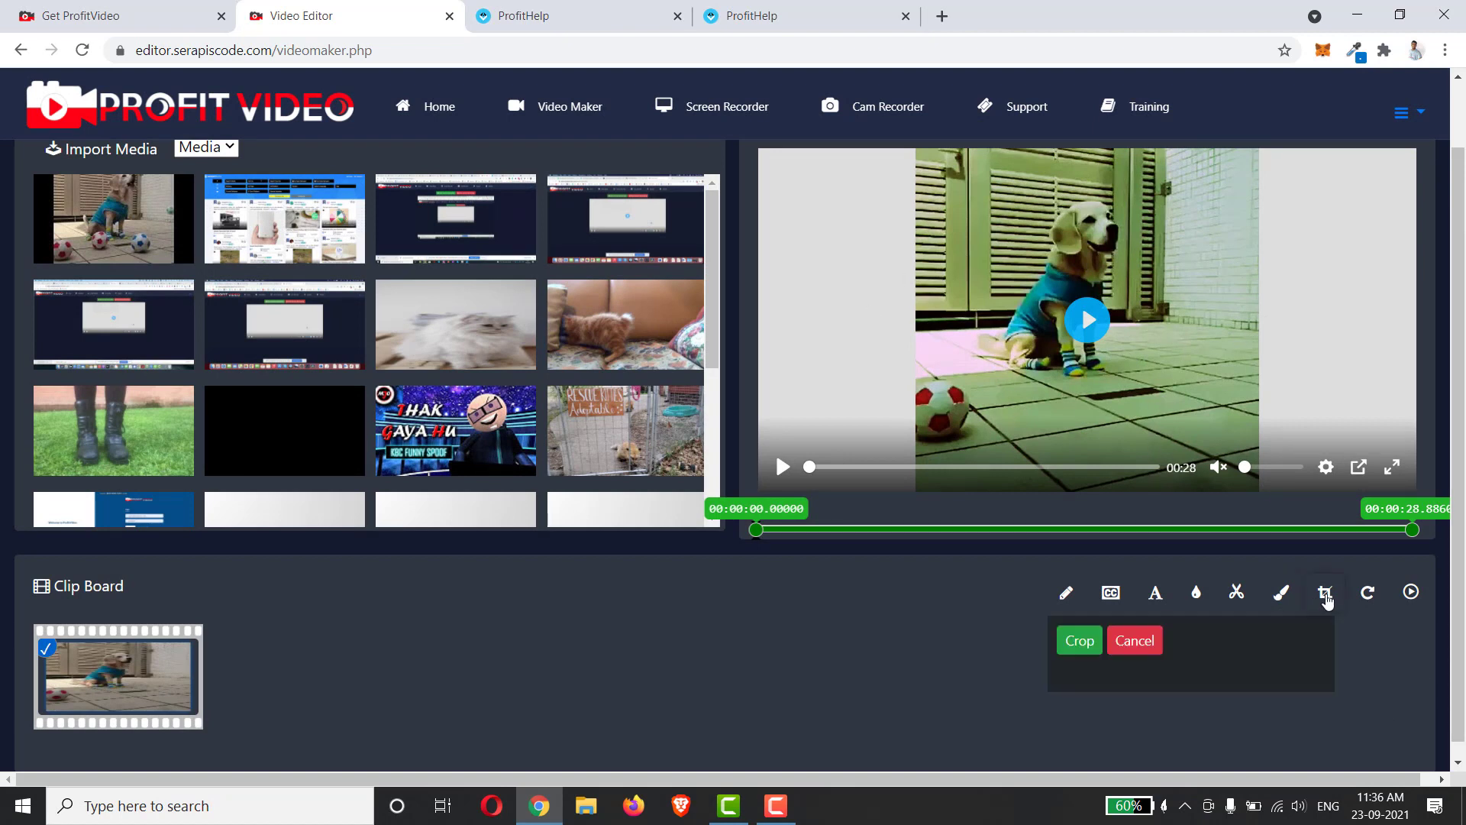
drag(1352, 319, 996, 320)
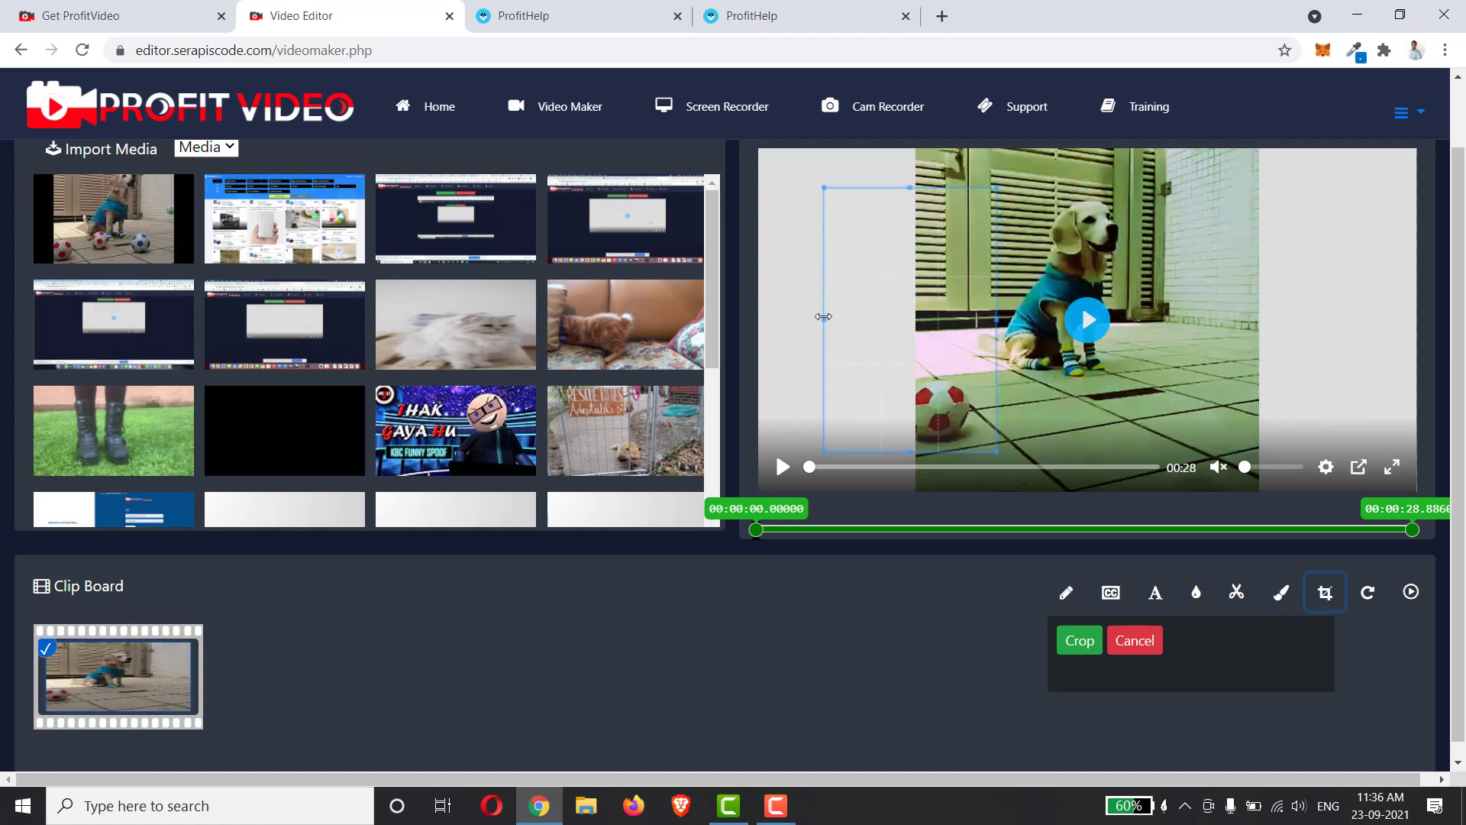
drag(823, 319, 848, 319)
drag(921, 190, 922, 146)
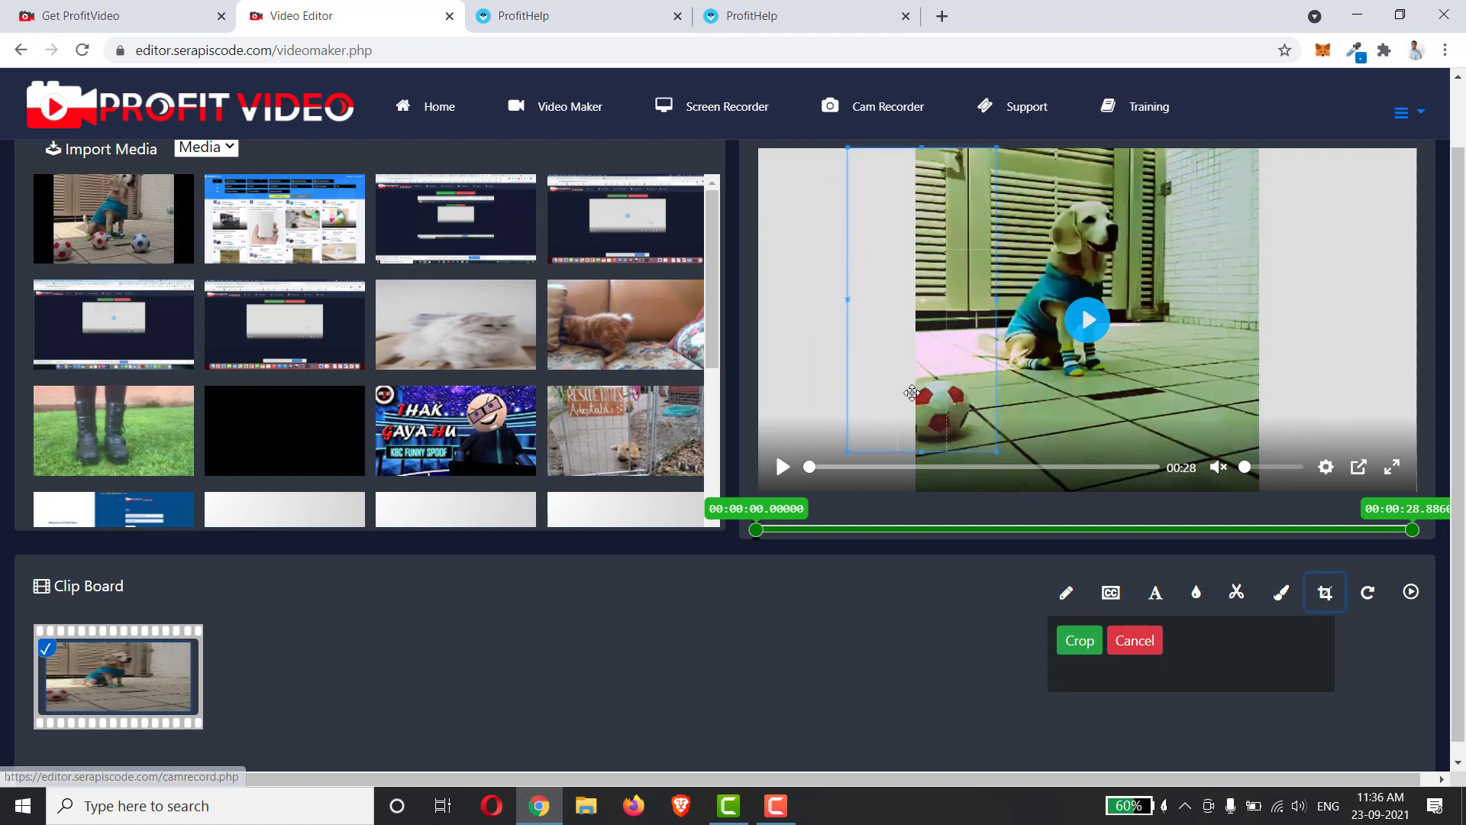
drag(918, 450, 916, 495)
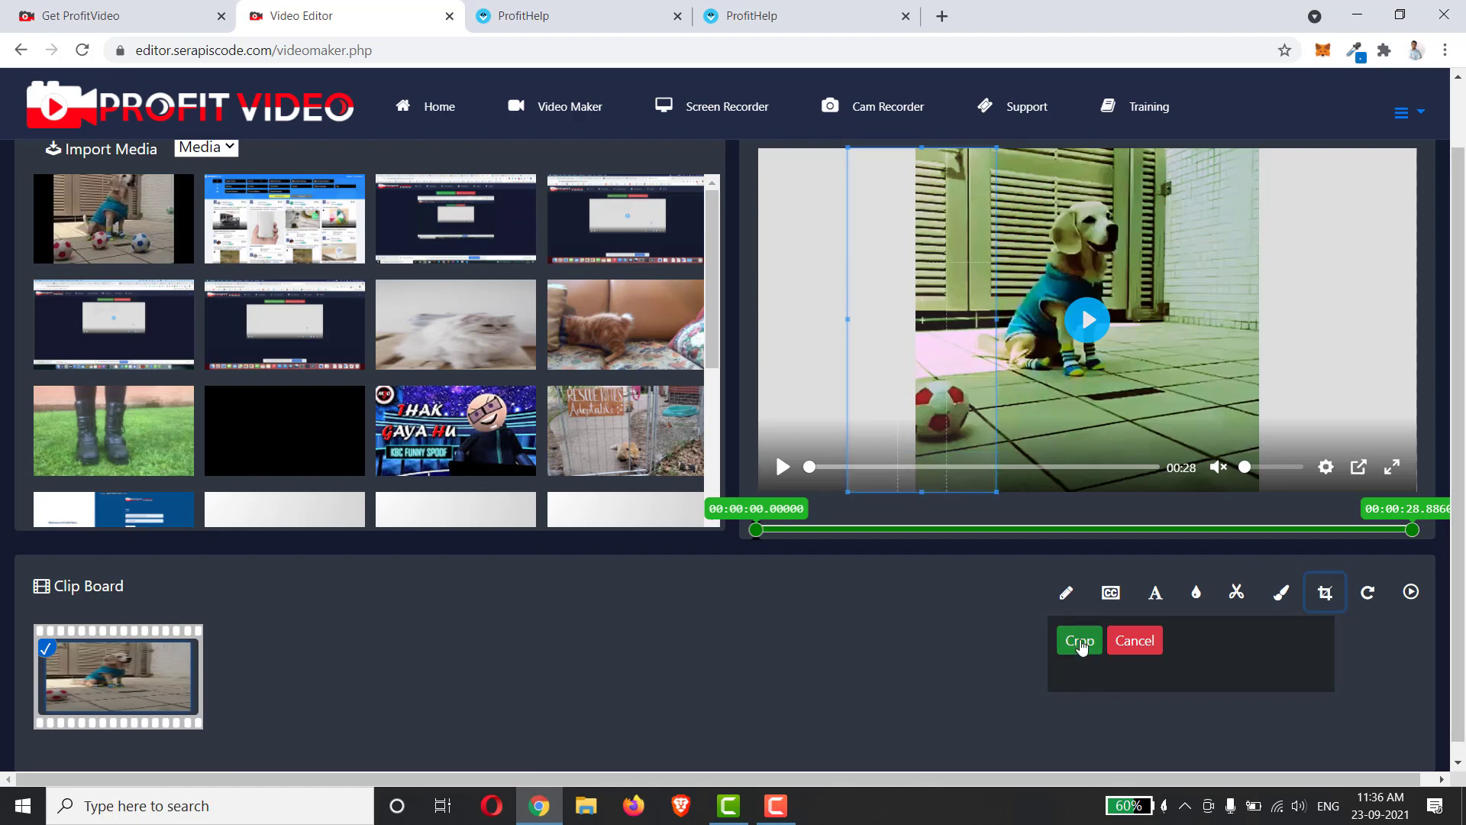
click(1082, 642)
click(1081, 641)
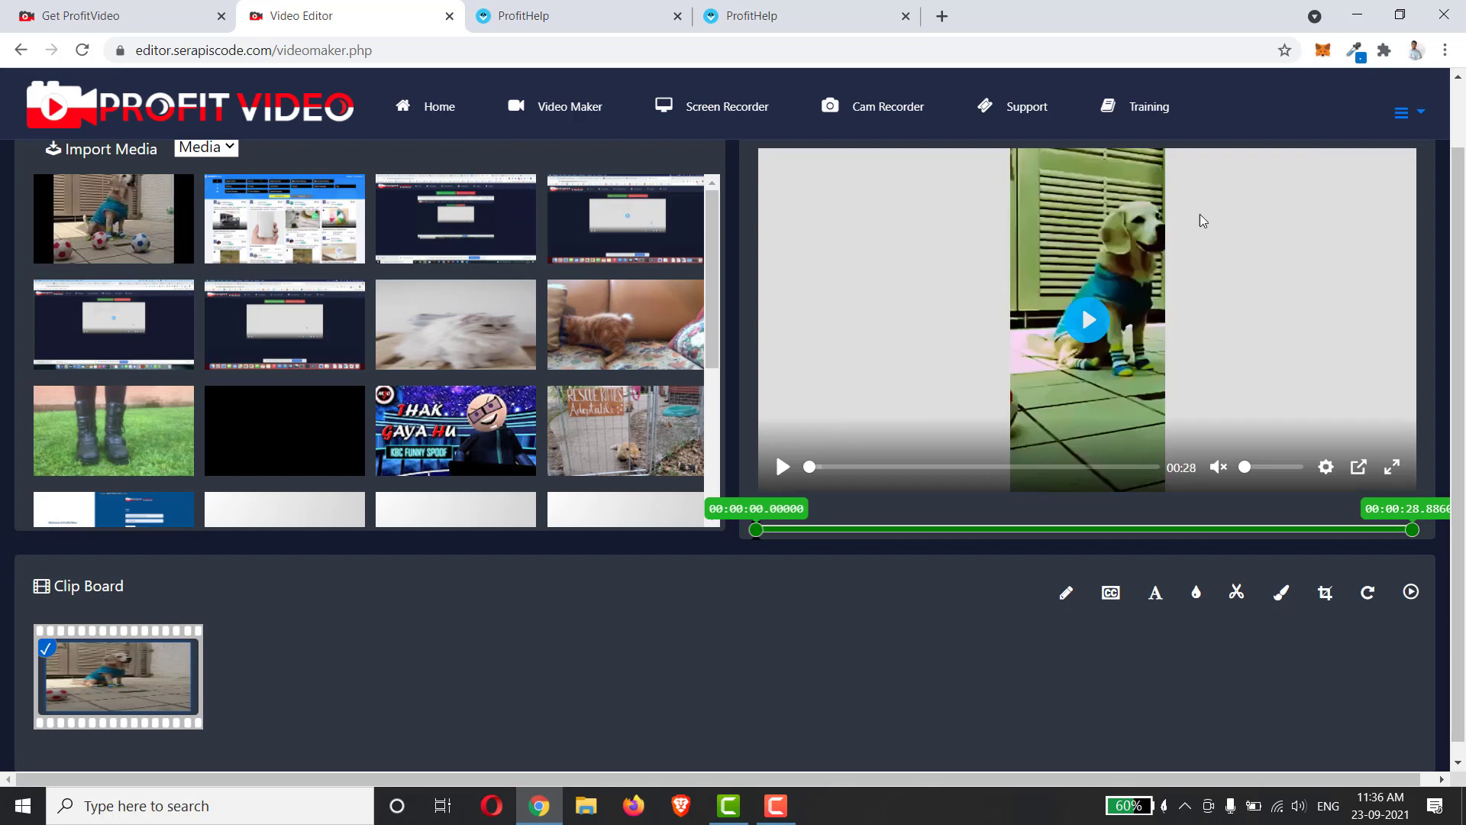
click(782, 466)
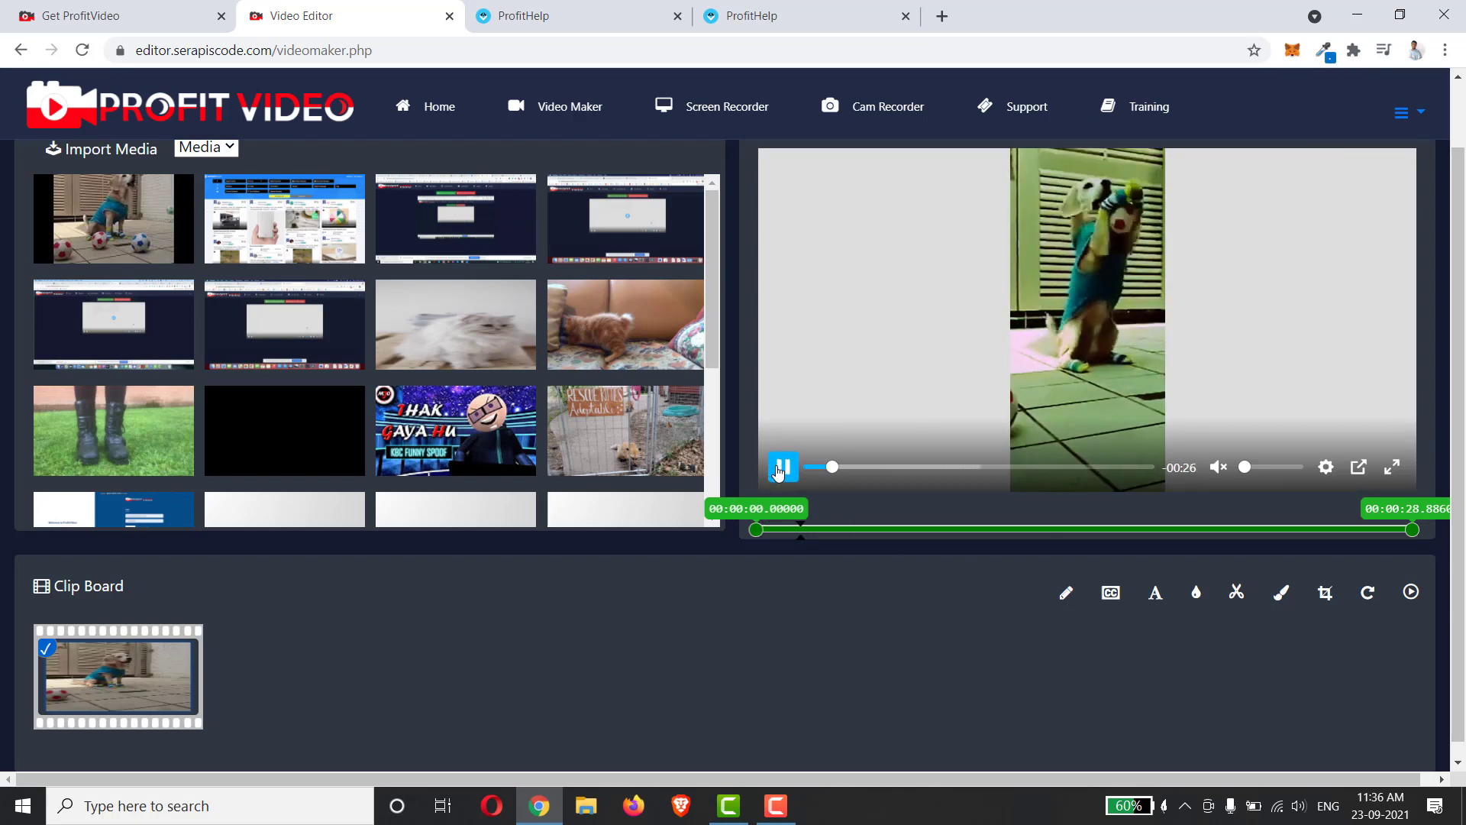
click(781, 466)
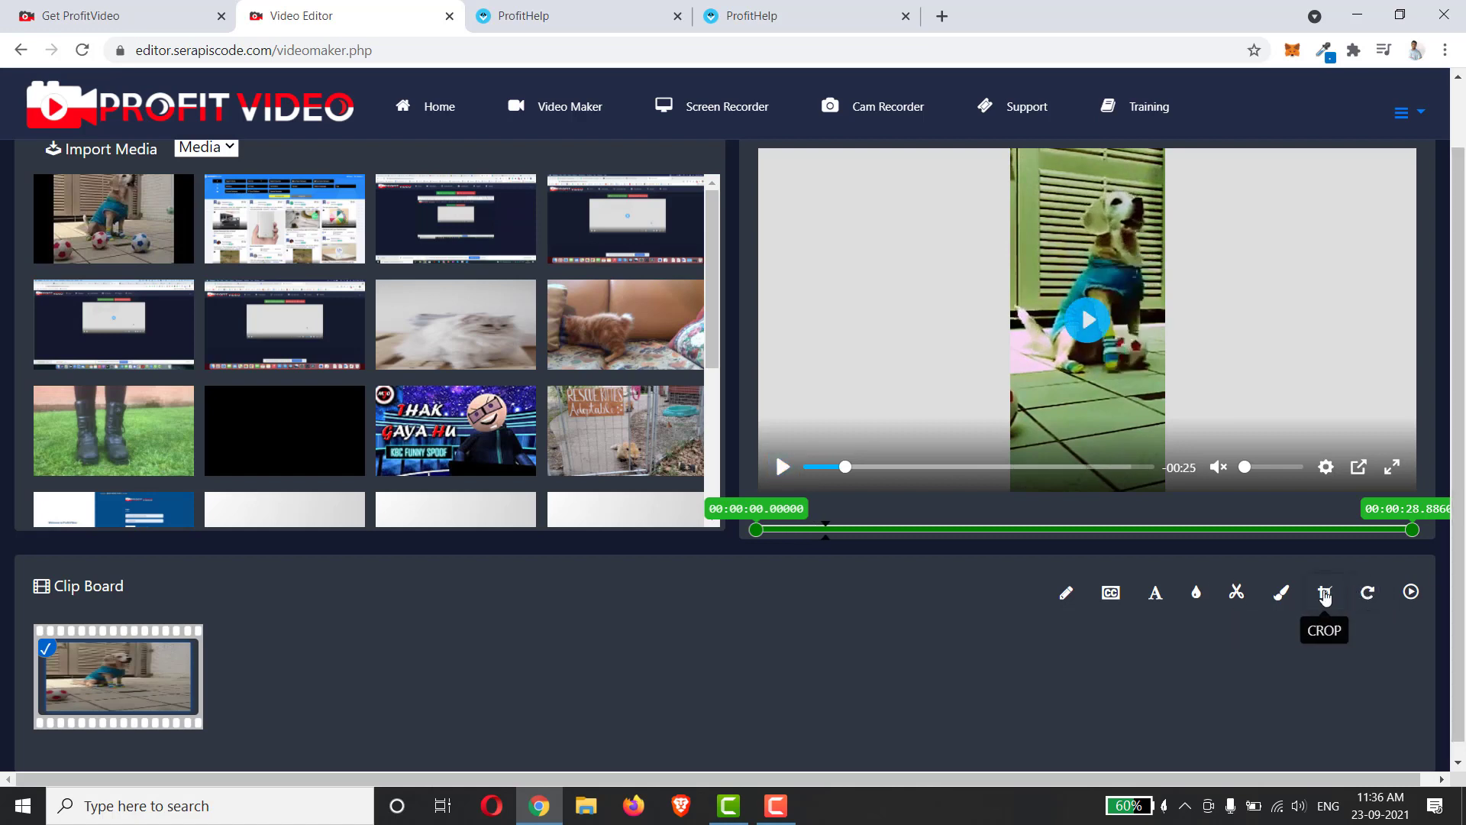
click(1368, 591)
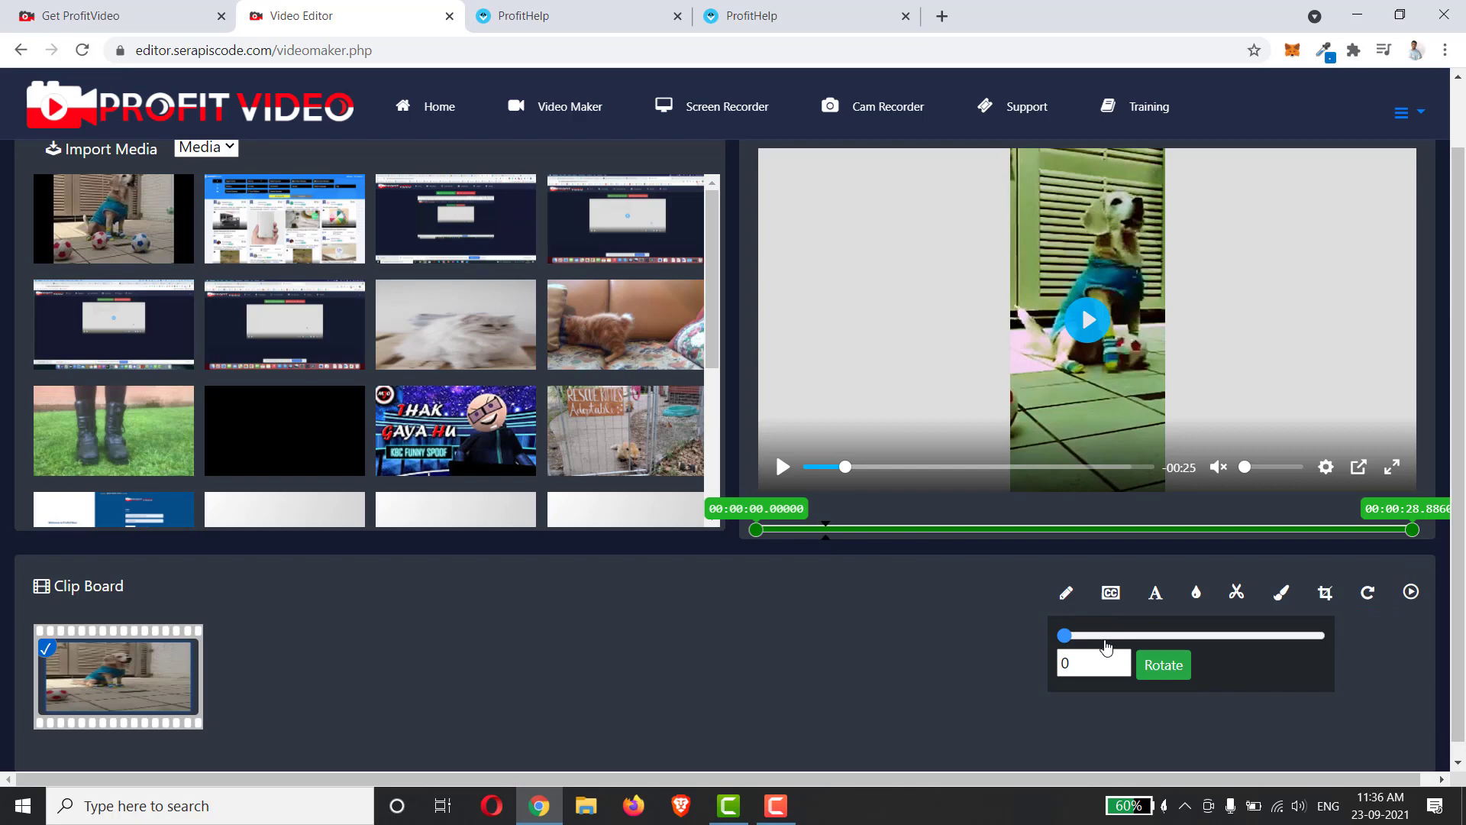
drag(1066, 635, 1133, 637)
click(1163, 665)
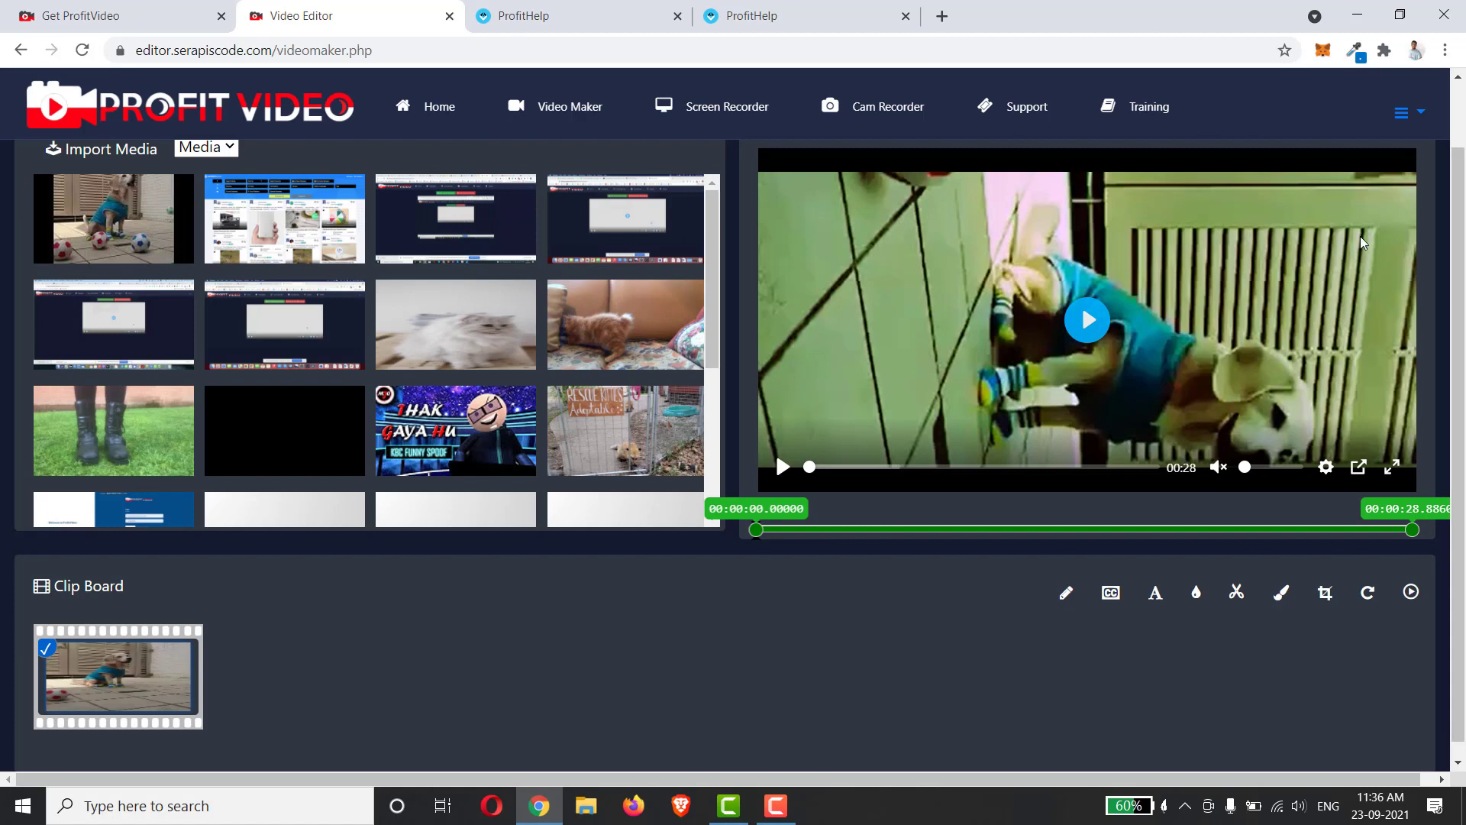
click(783, 466)
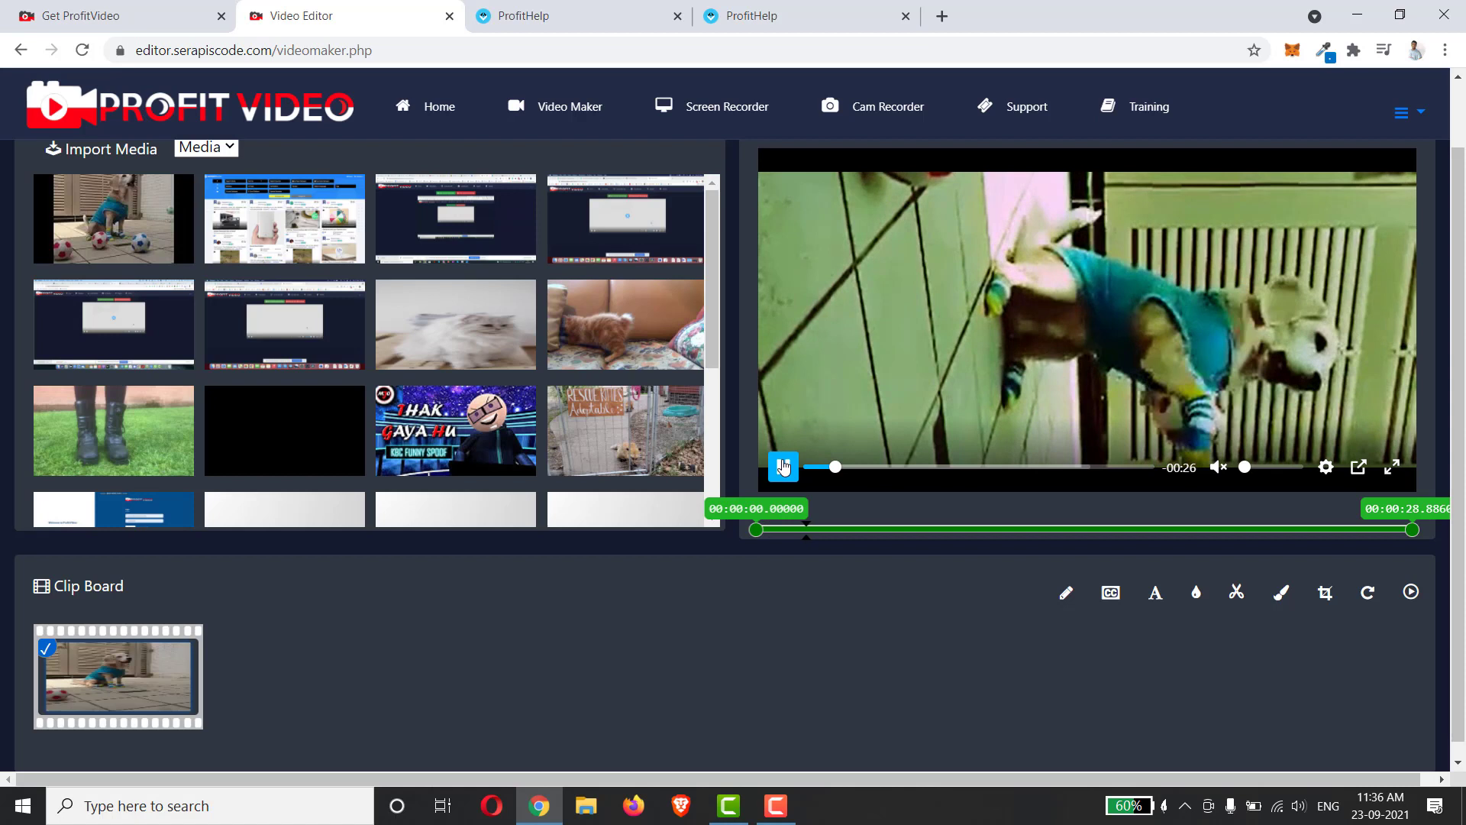
click(783, 466)
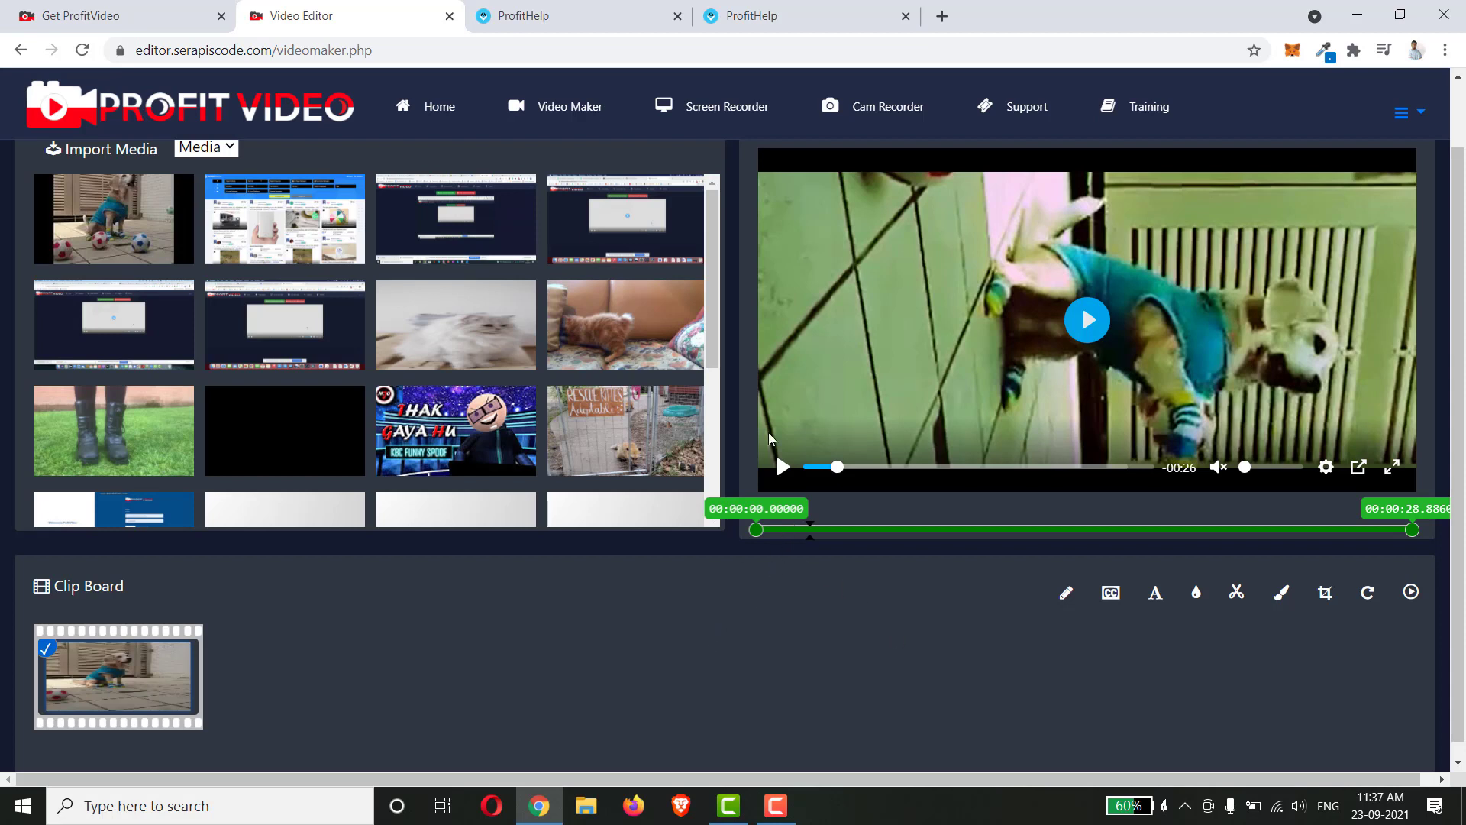
Step: Open the Screencast-O-Matic home page in a new tab and highlight its 'Capture, create and share' headline
click(942, 15)
text(sc)
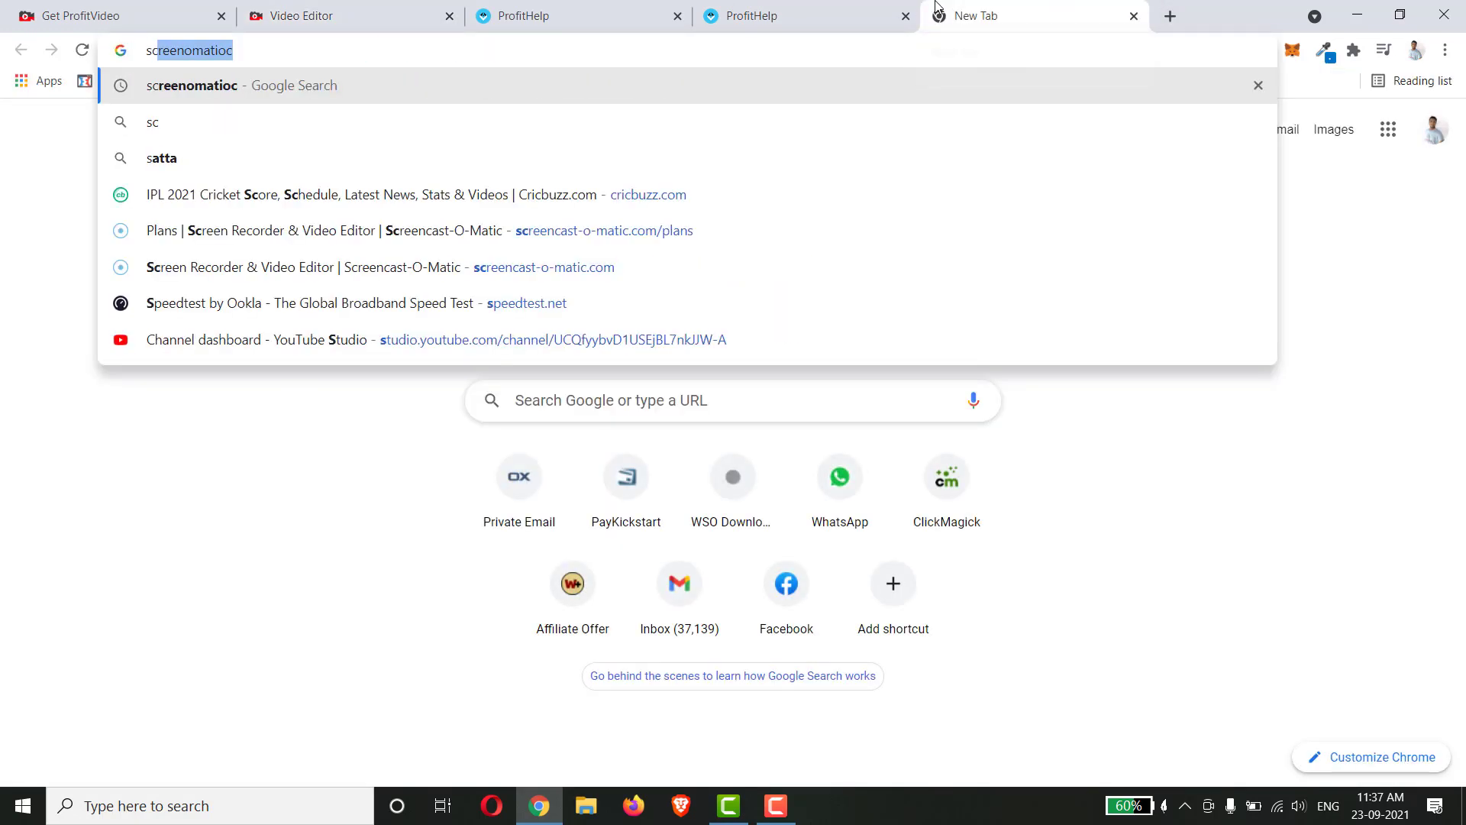
text(ree)
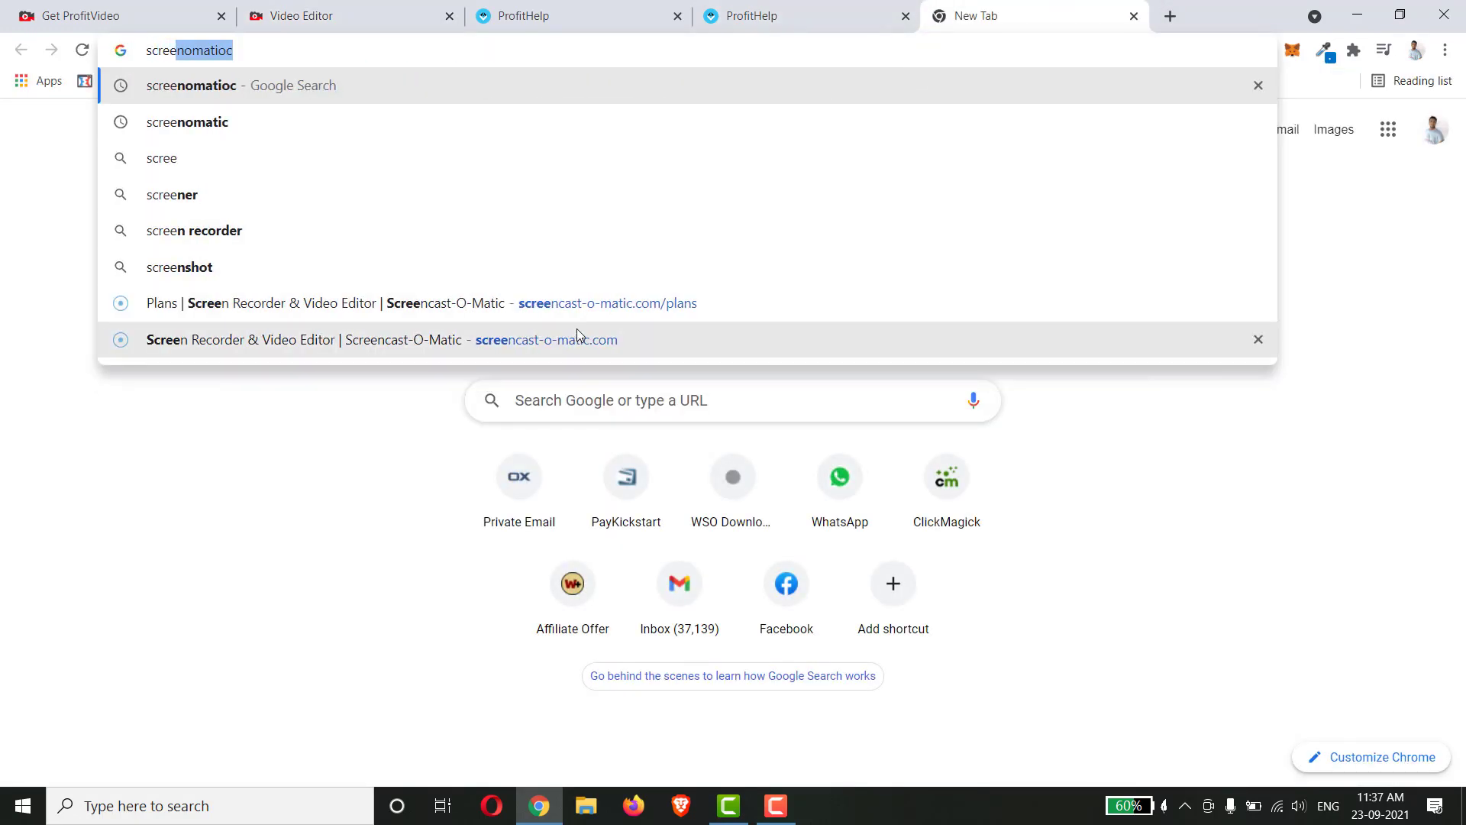
click(576, 338)
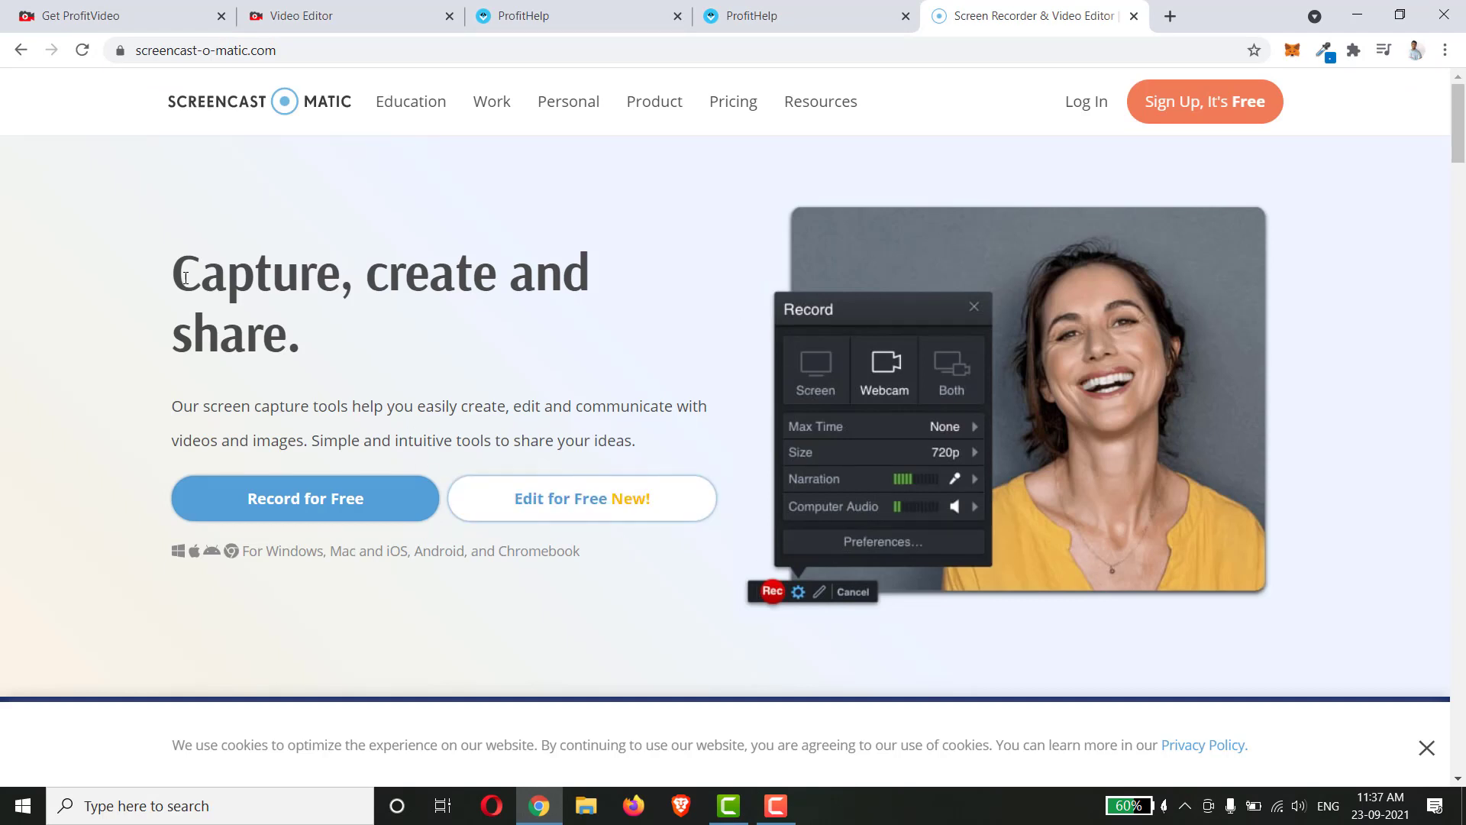
drag(228, 277, 286, 355)
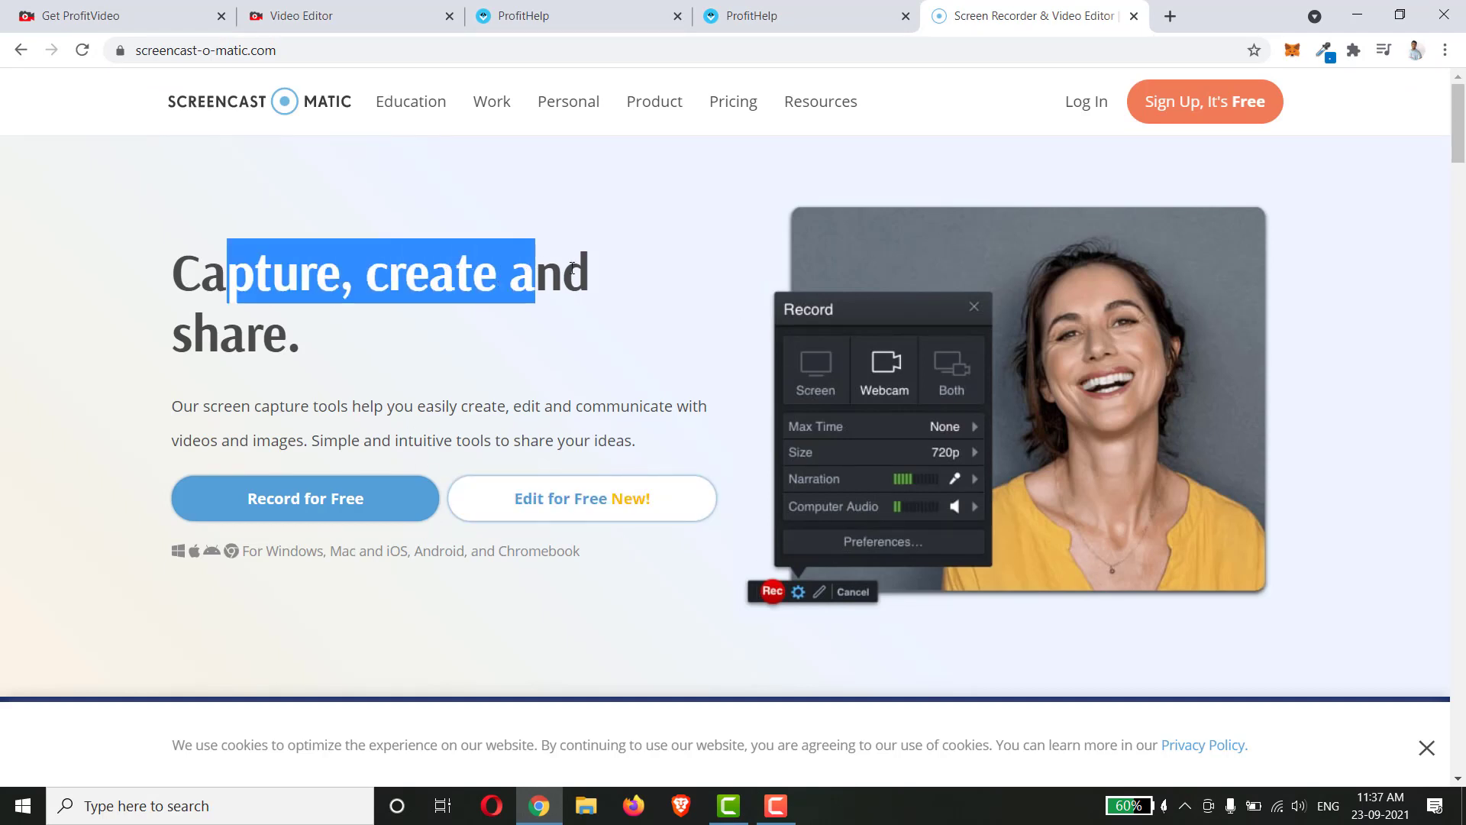
click(357, 366)
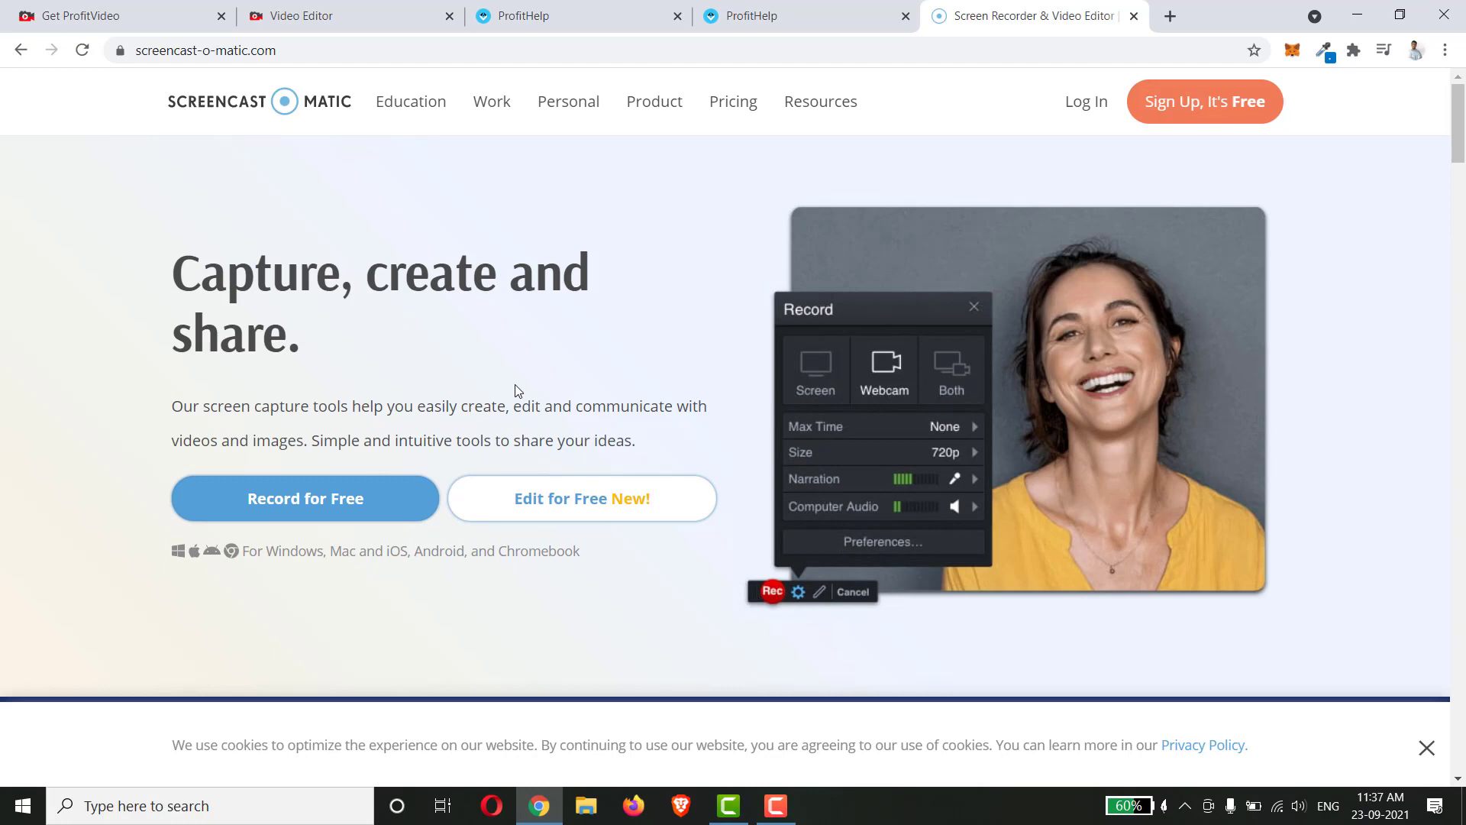
click(301, 16)
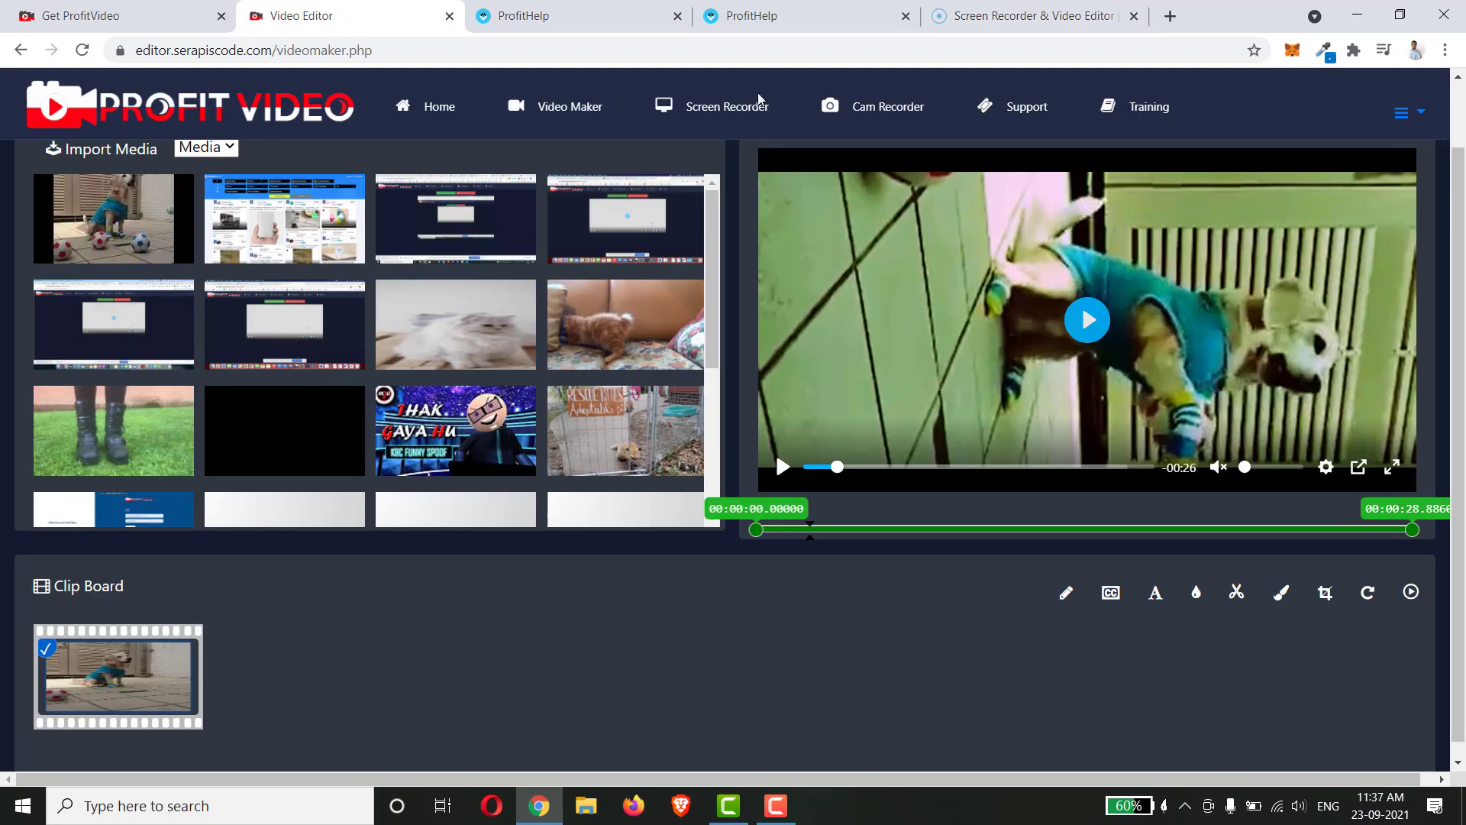
click(1008, 16)
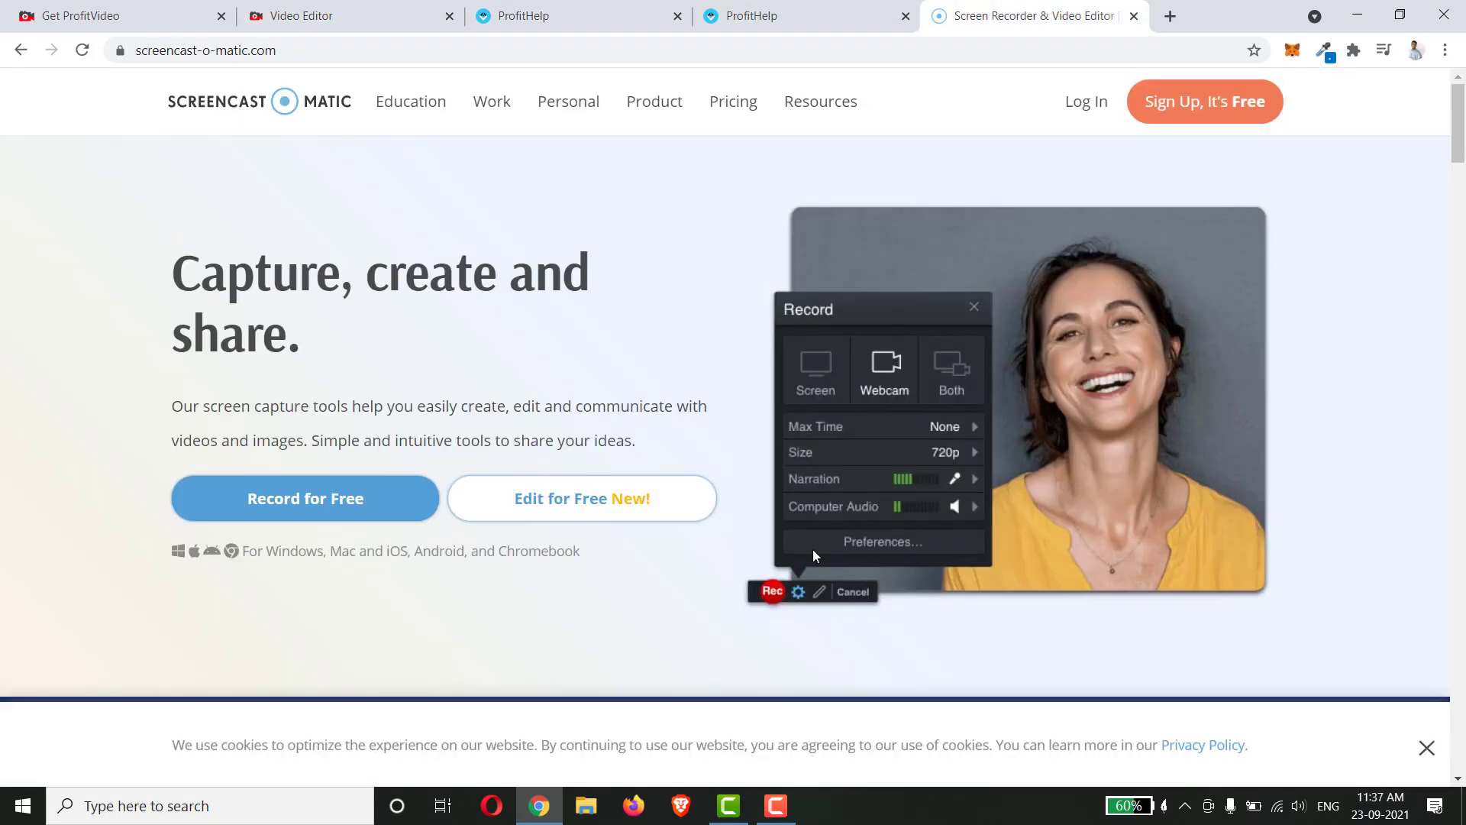
Step: Show the Solo pricing plans, highlighting that Deluxe at $1.65/month is billed yearly
click(725, 105)
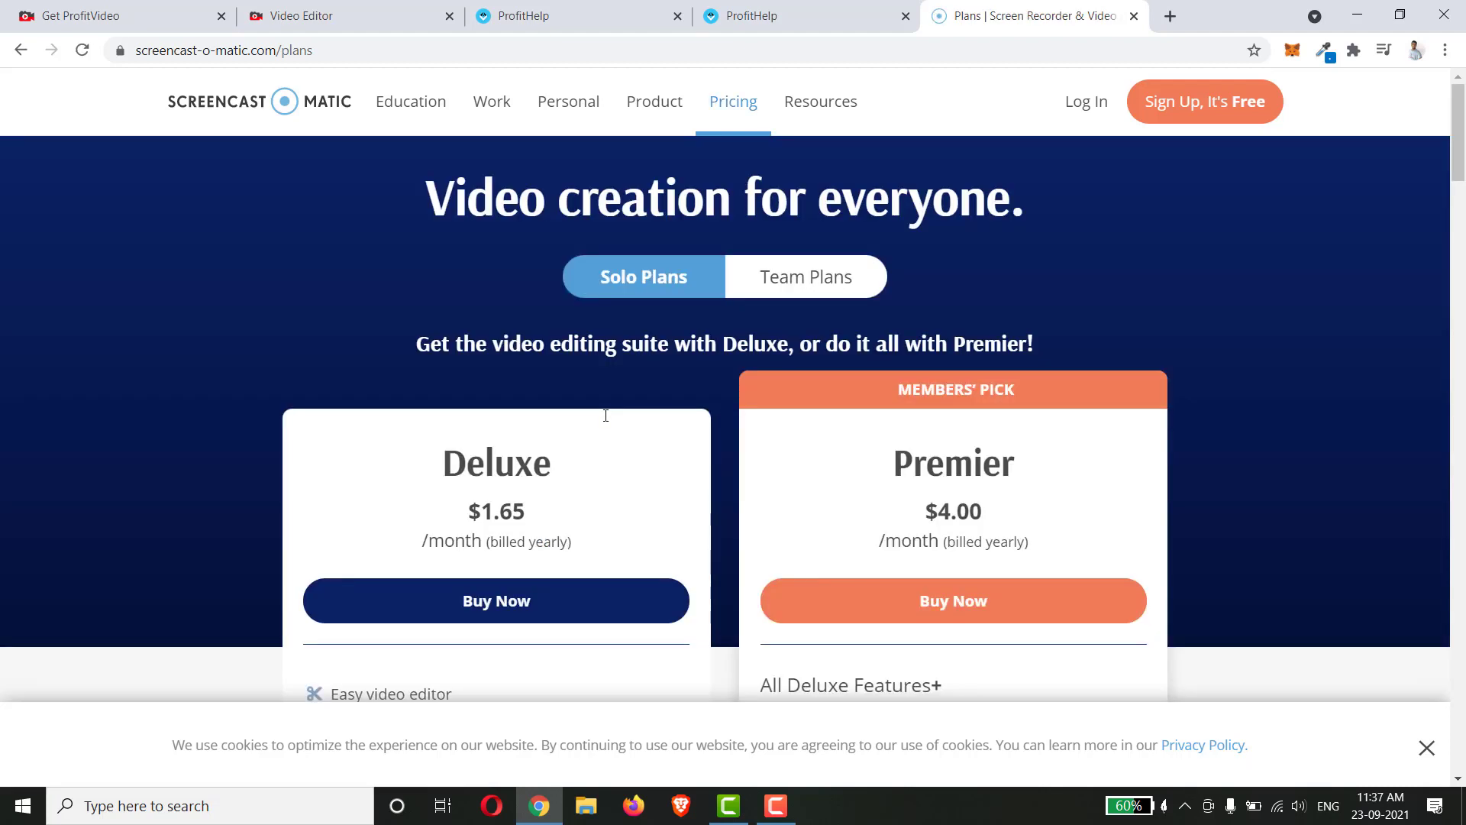
scroll(606, 417, down, 2)
drag(527, 322, 439, 343)
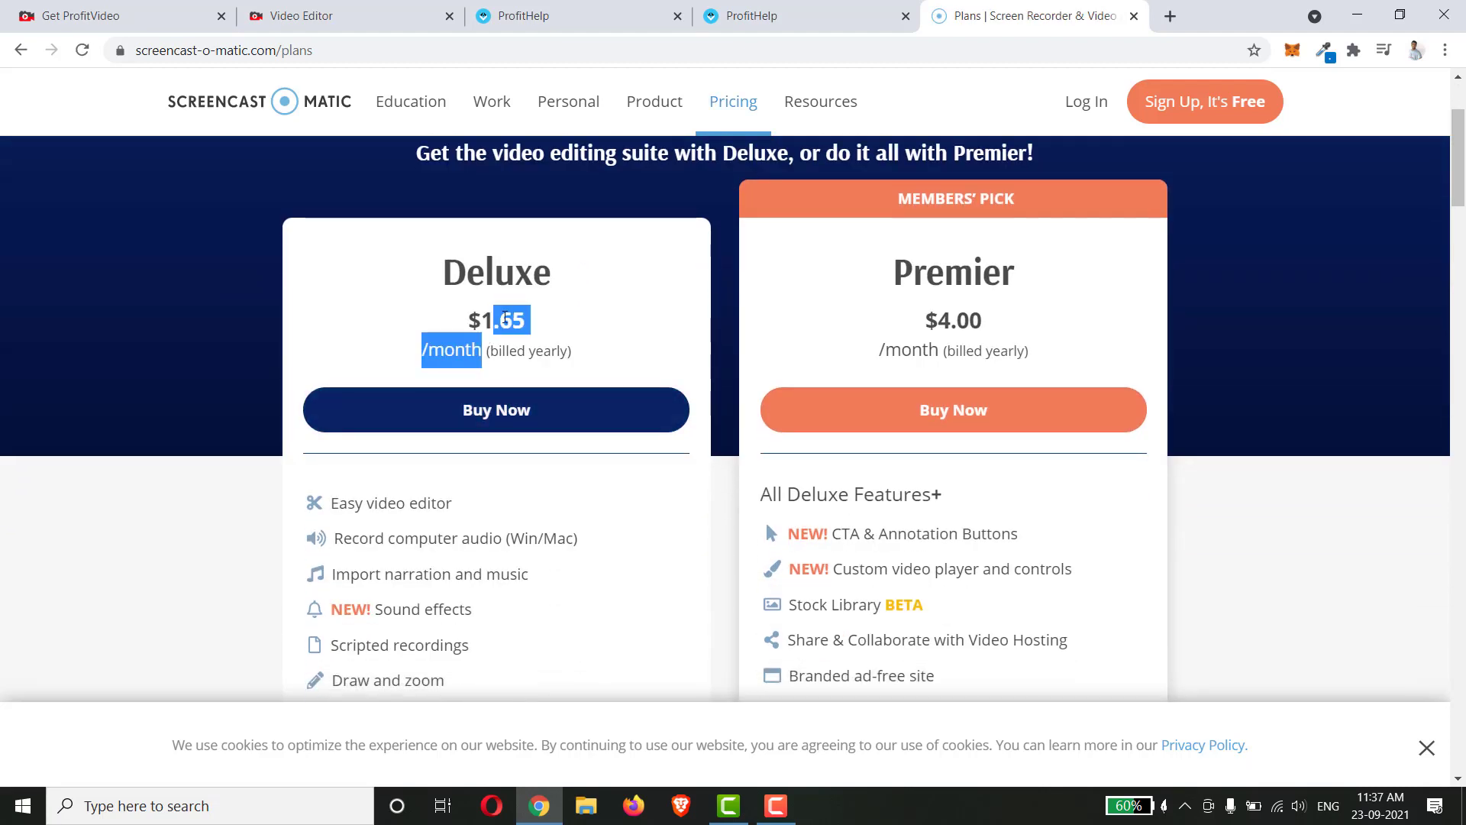
click(587, 364)
drag(573, 351, 474, 344)
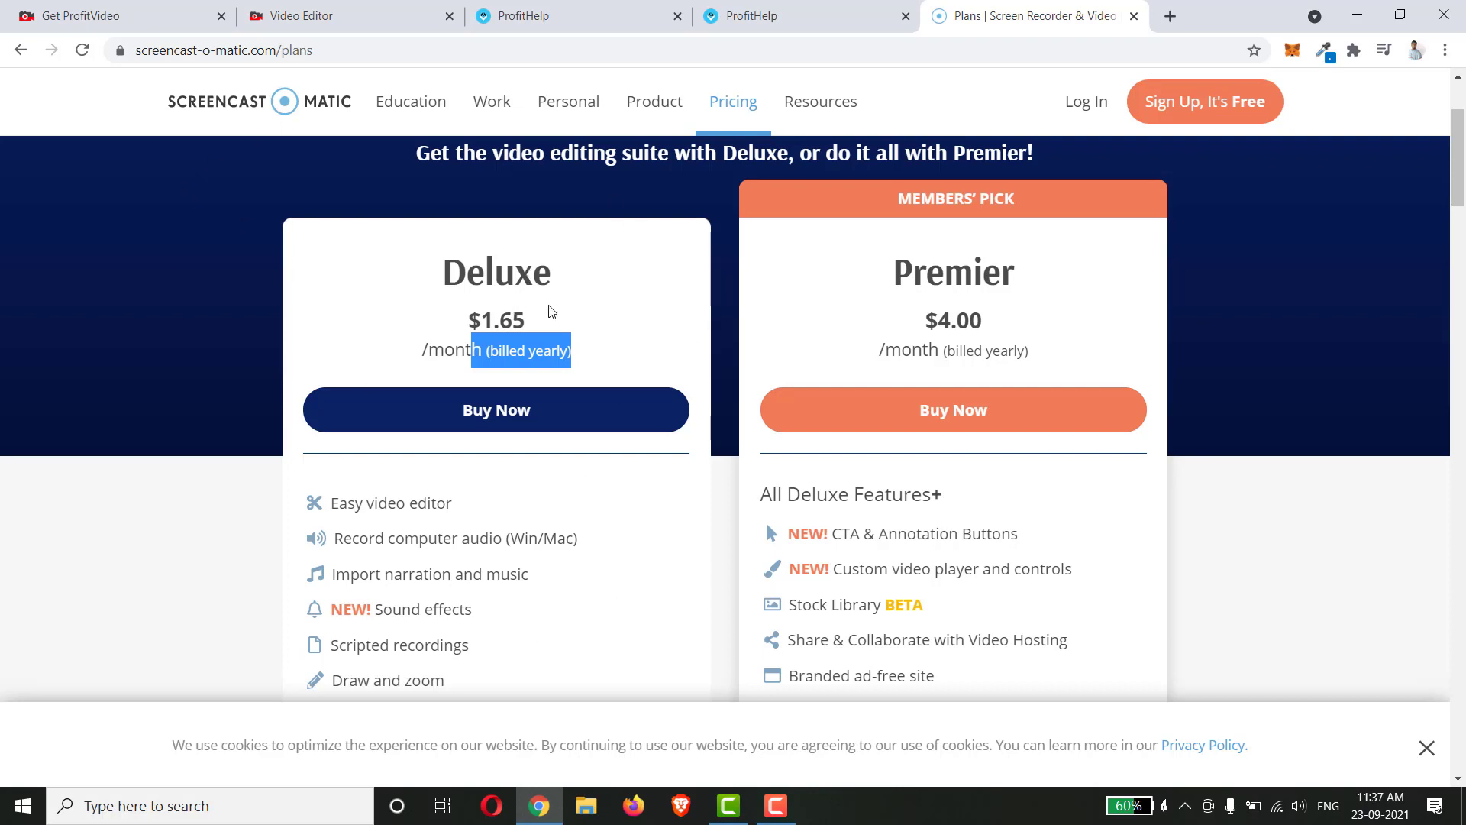
scroll(551, 310, down, 3)
scroll(566, 337, down, 1)
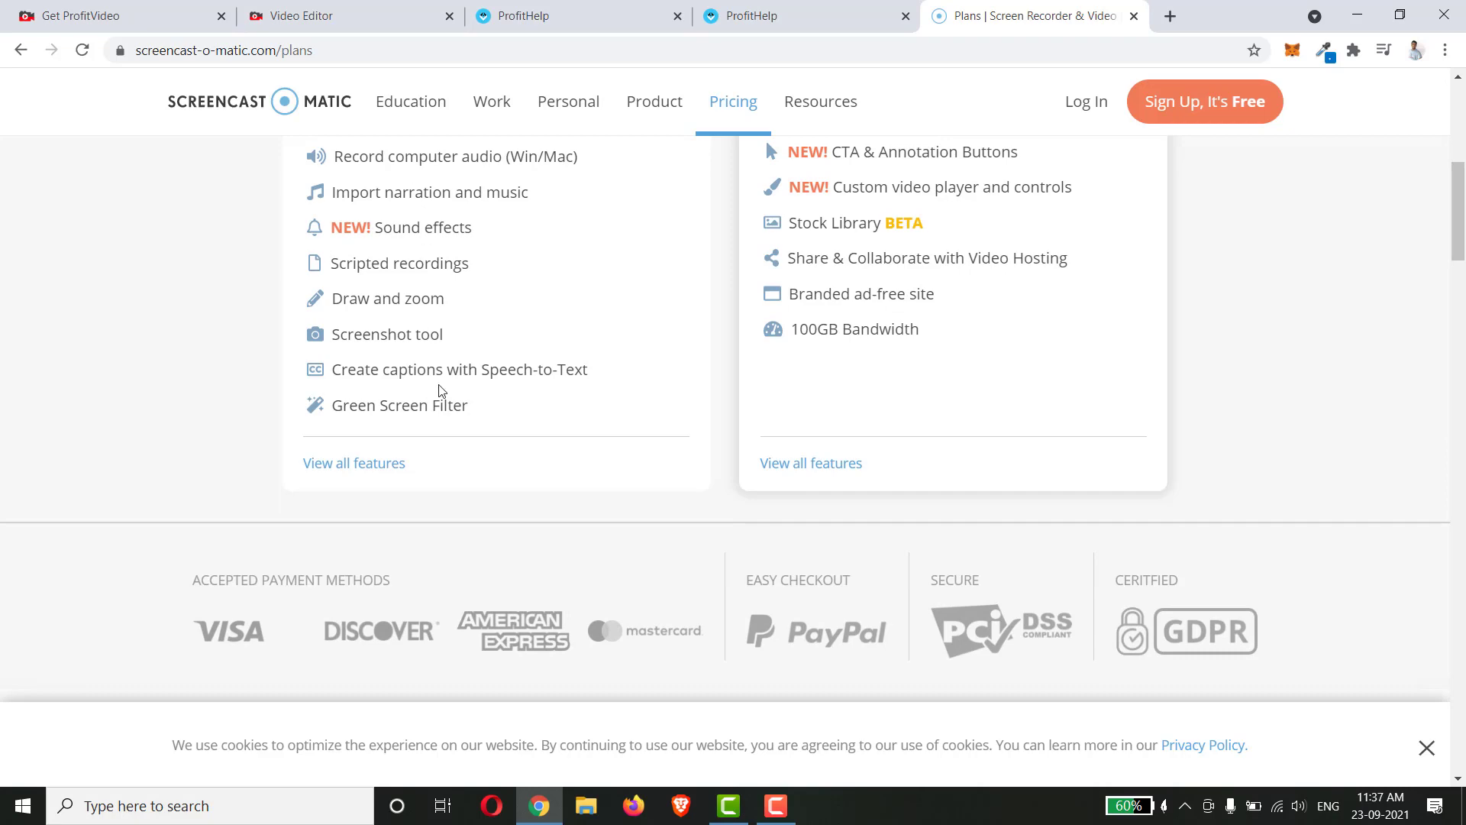
scroll(446, 391, up, 2)
scroll(435, 479, down, 4)
scroll(453, 479, down, 2)
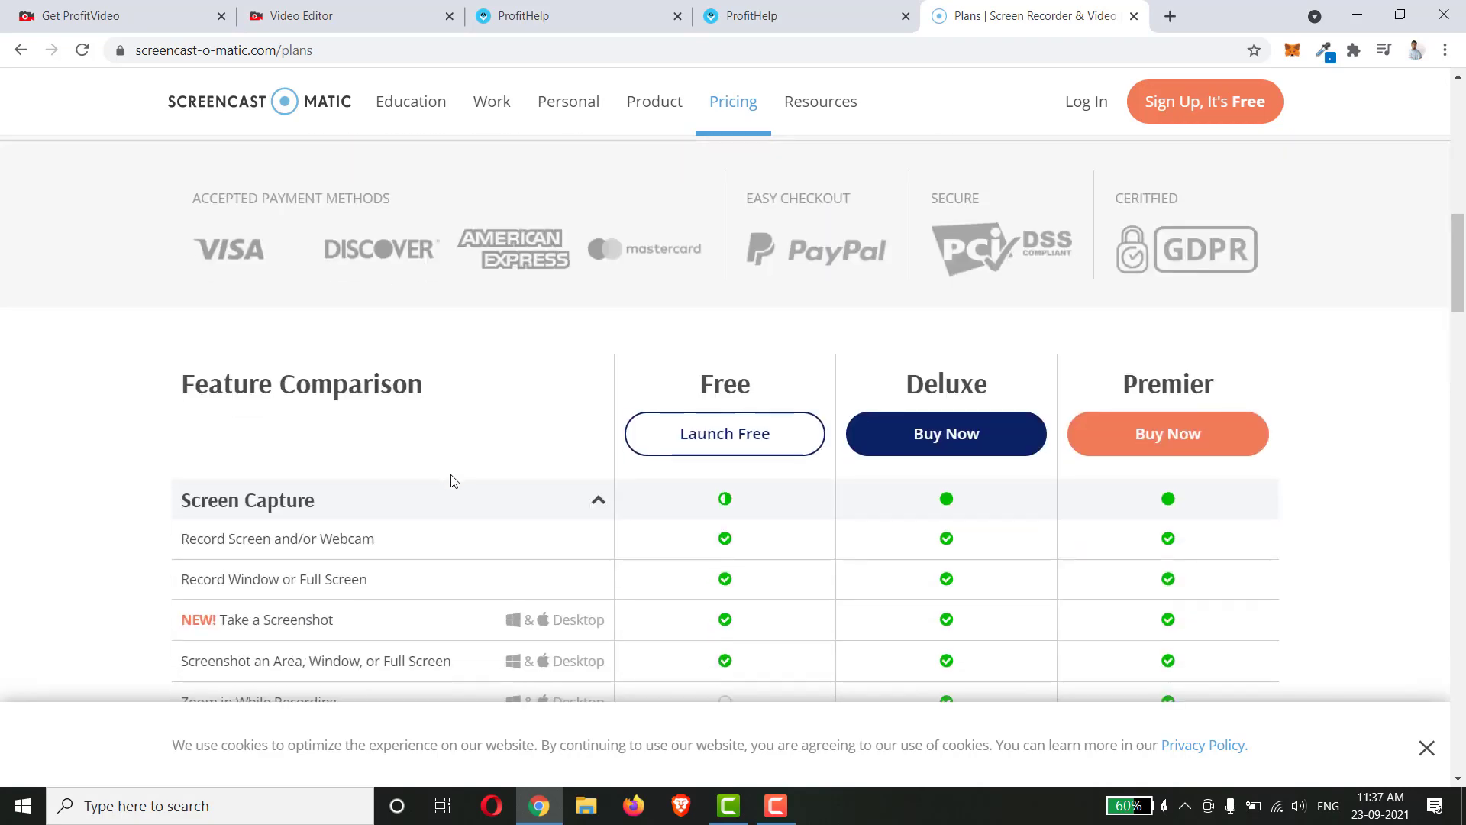
scroll(451, 479, up, 5)
scroll(450, 479, up, 3)
scroll(361, 384, up, 3)
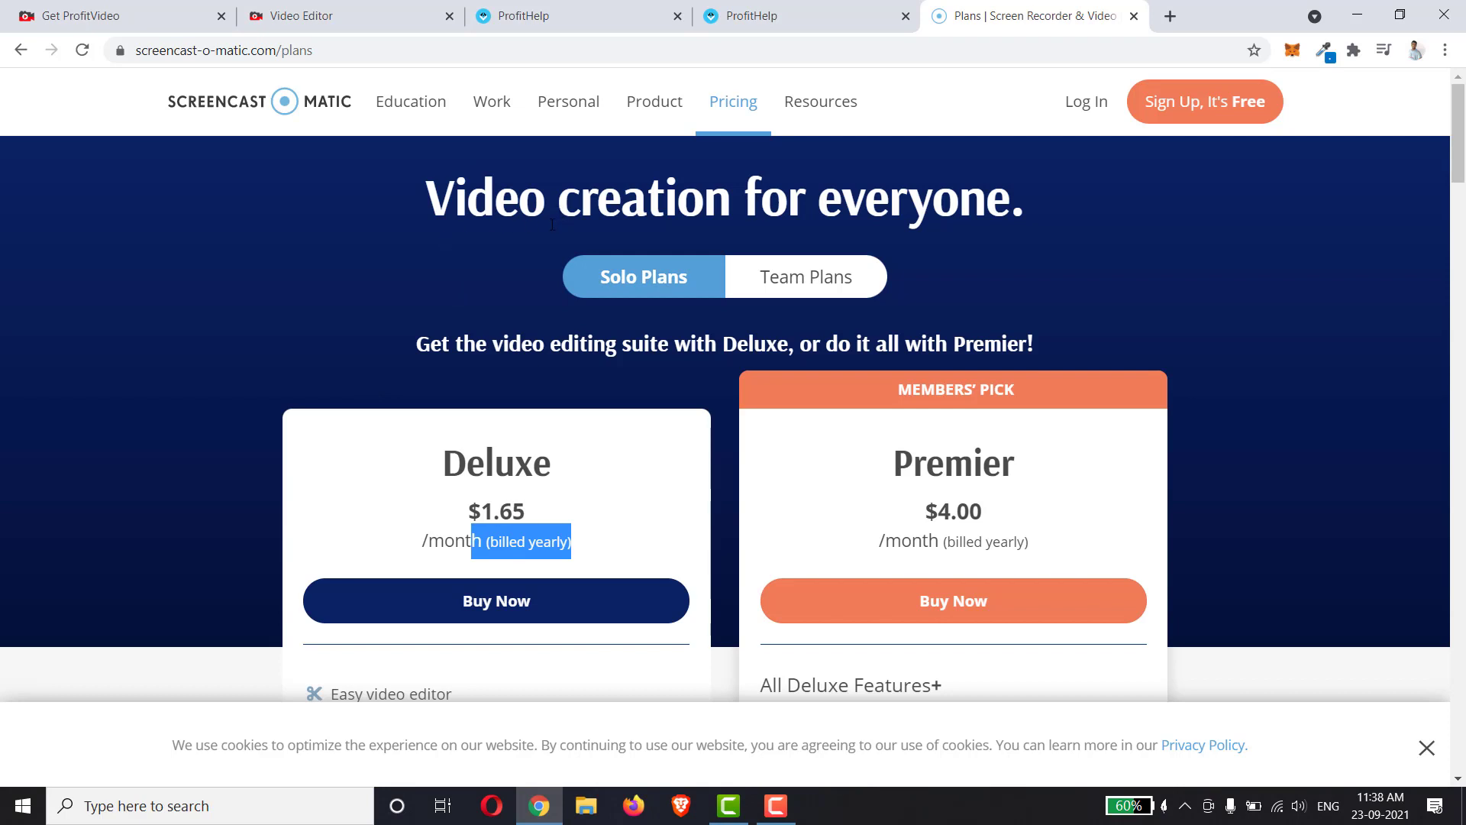
key(super)
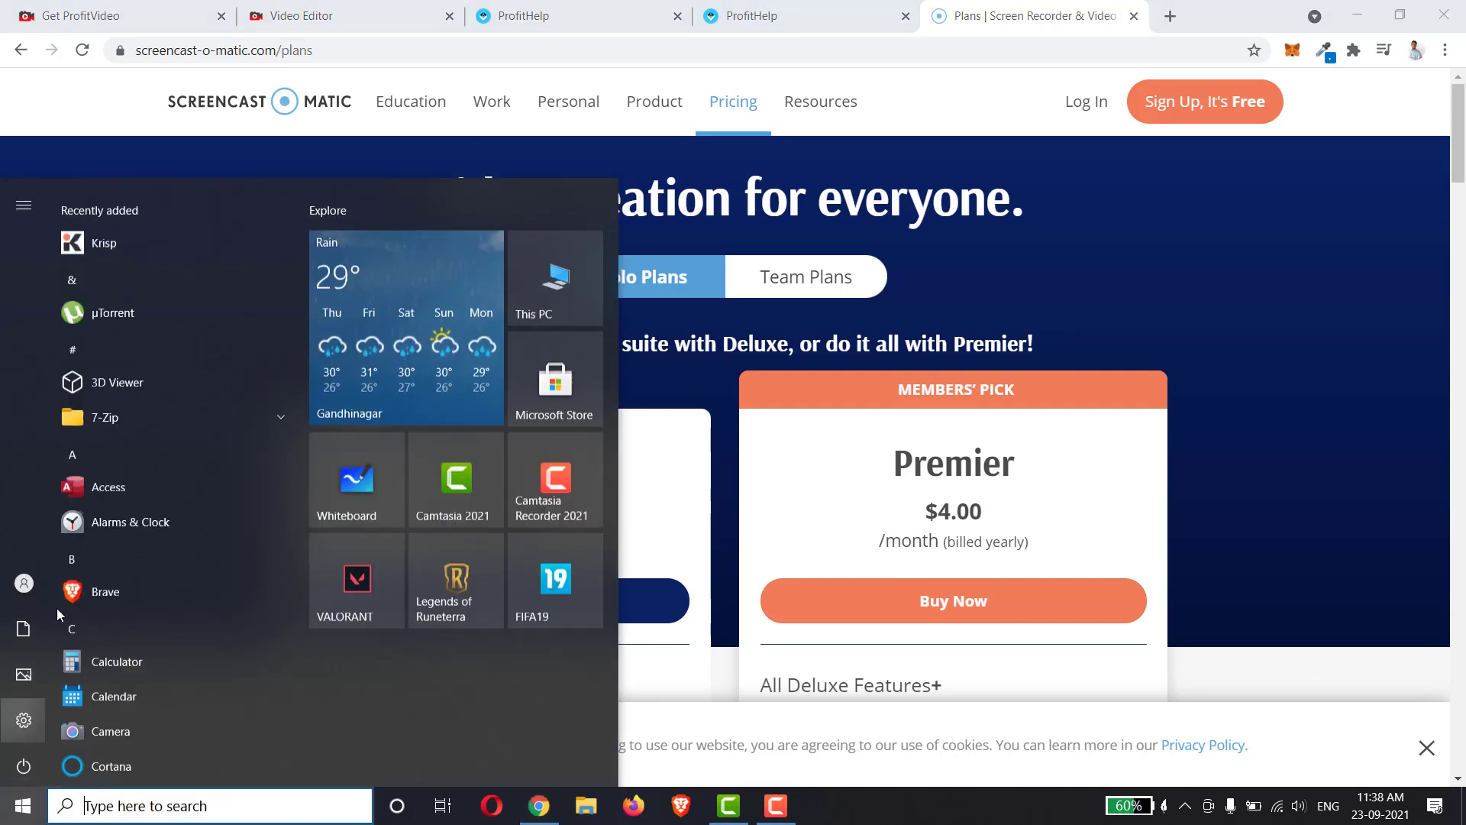
click(939, 285)
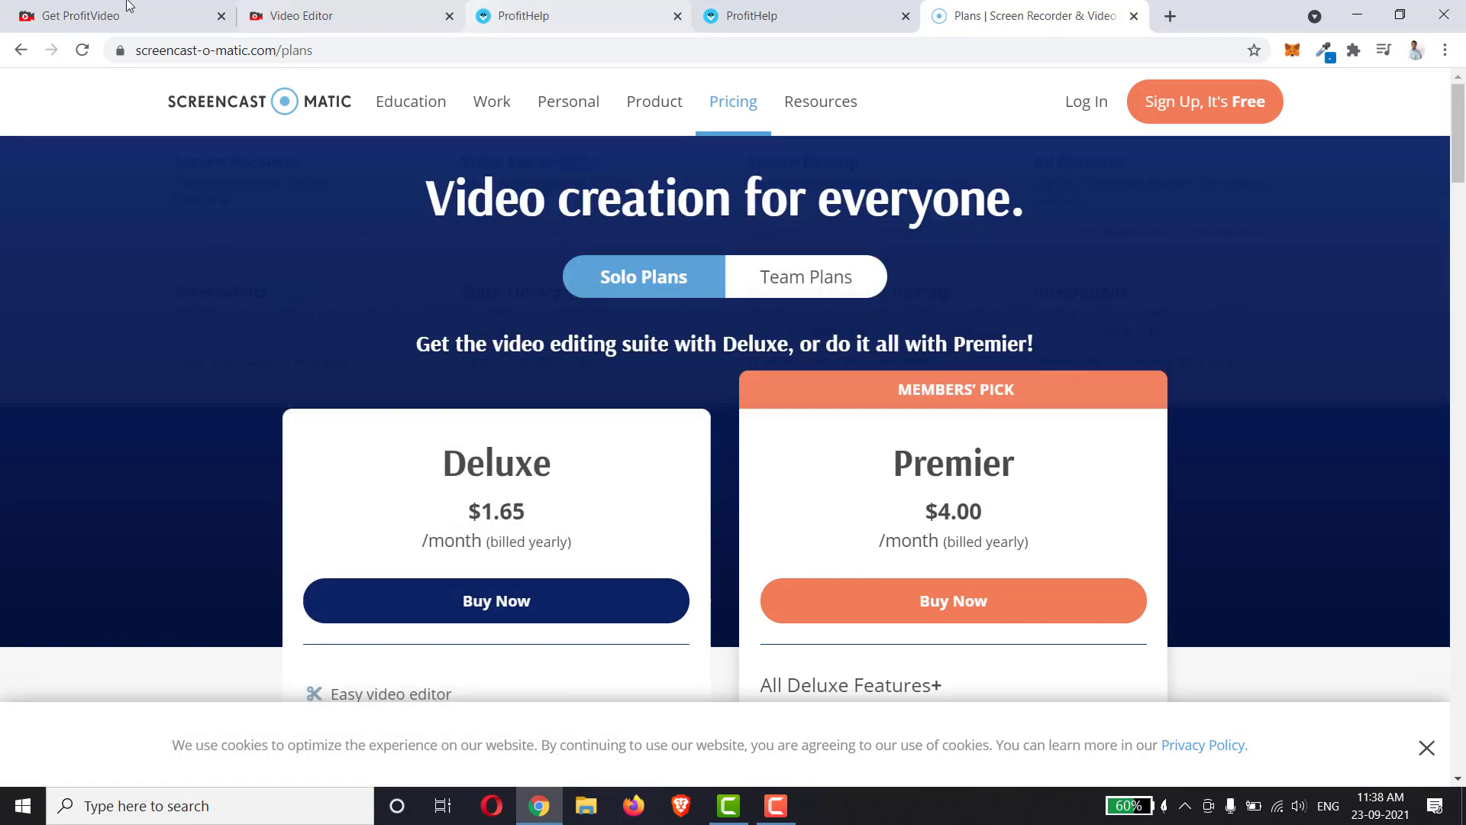
Step: Toggle between the pricing plans and the Profit Video editor, ending on the editor
click(344, 14)
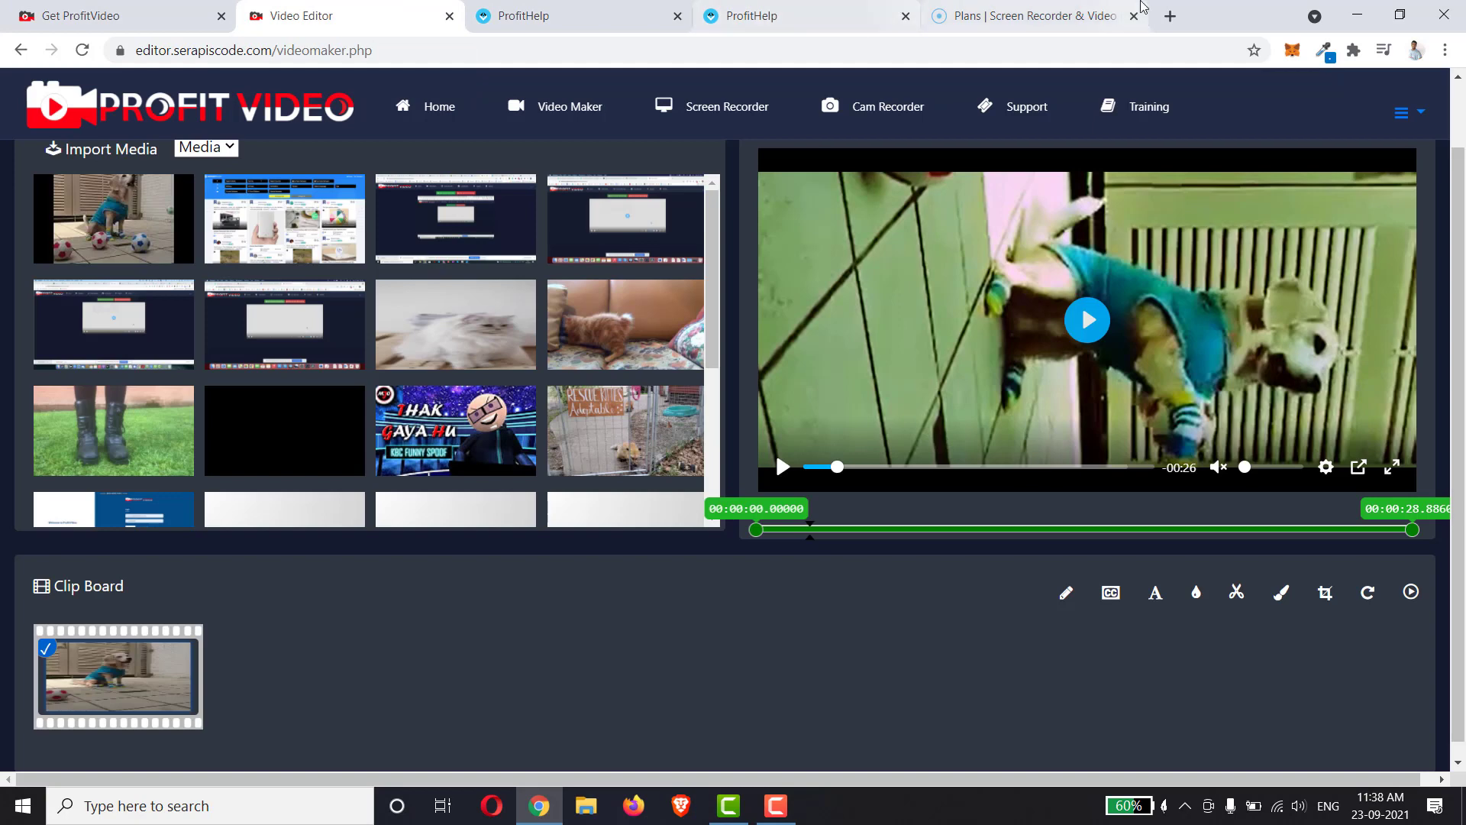
click(1031, 16)
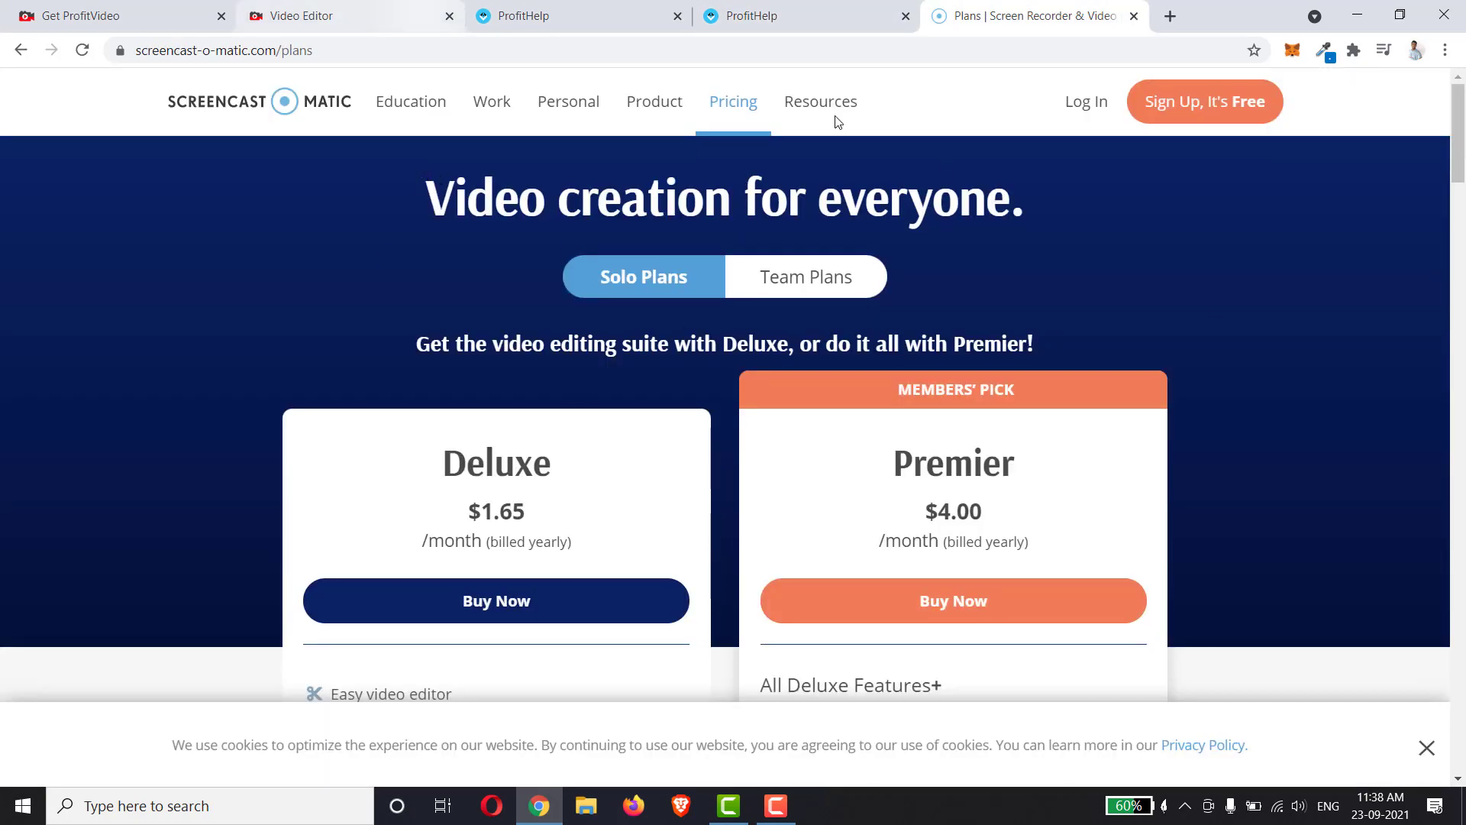
click(300, 15)
click(997, 16)
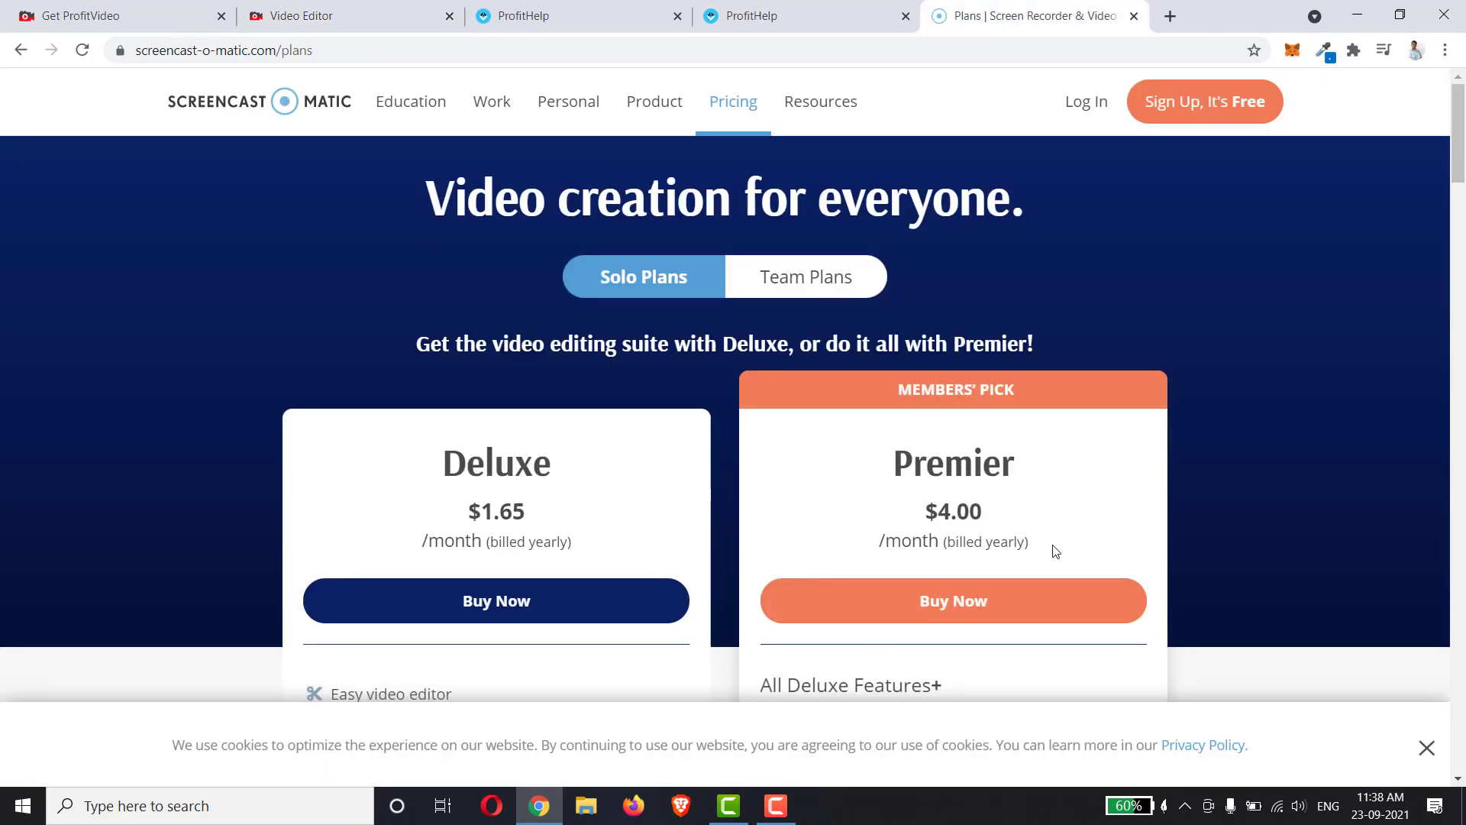
click(342, 9)
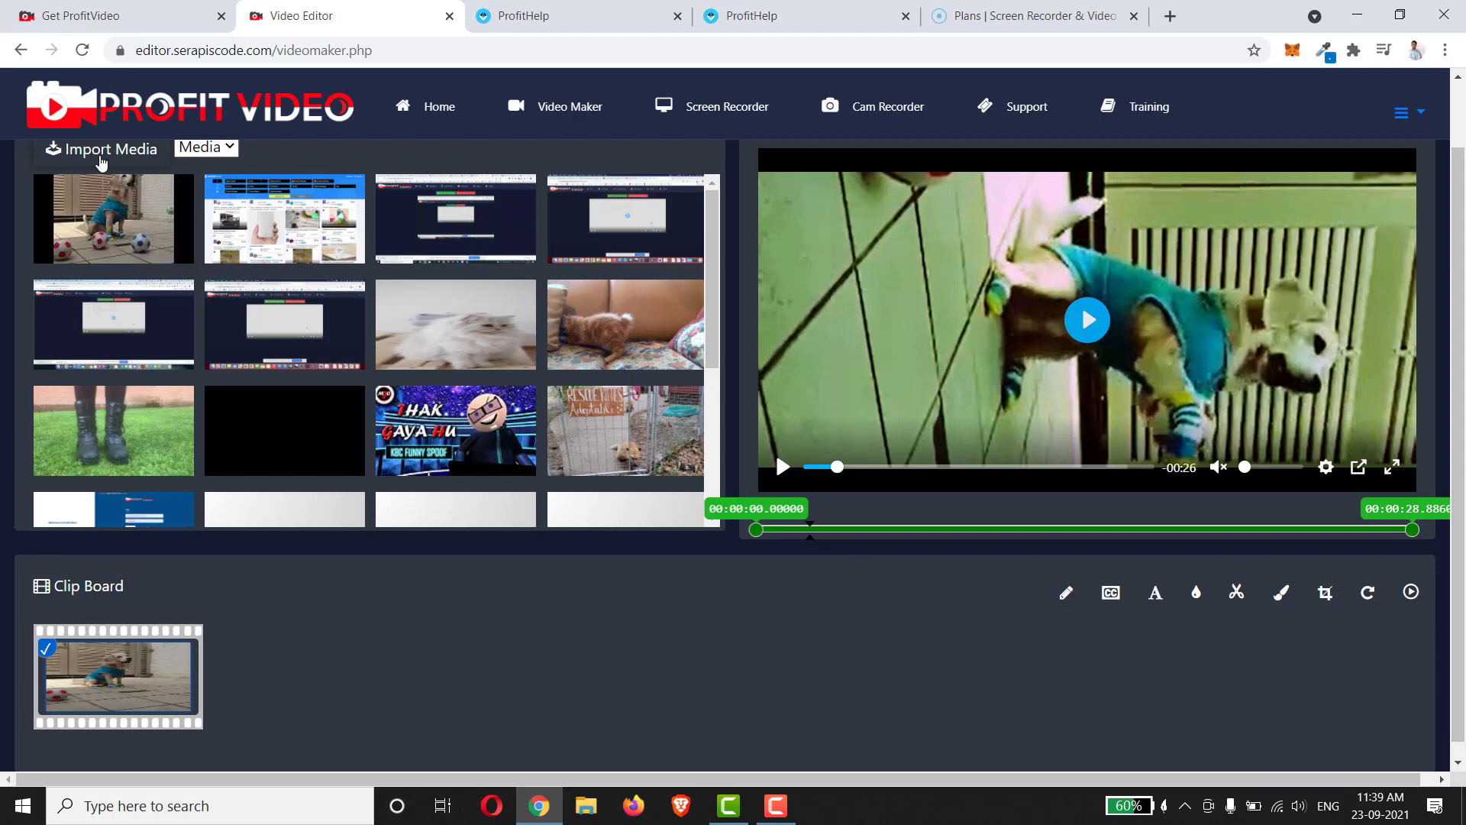
click(102, 149)
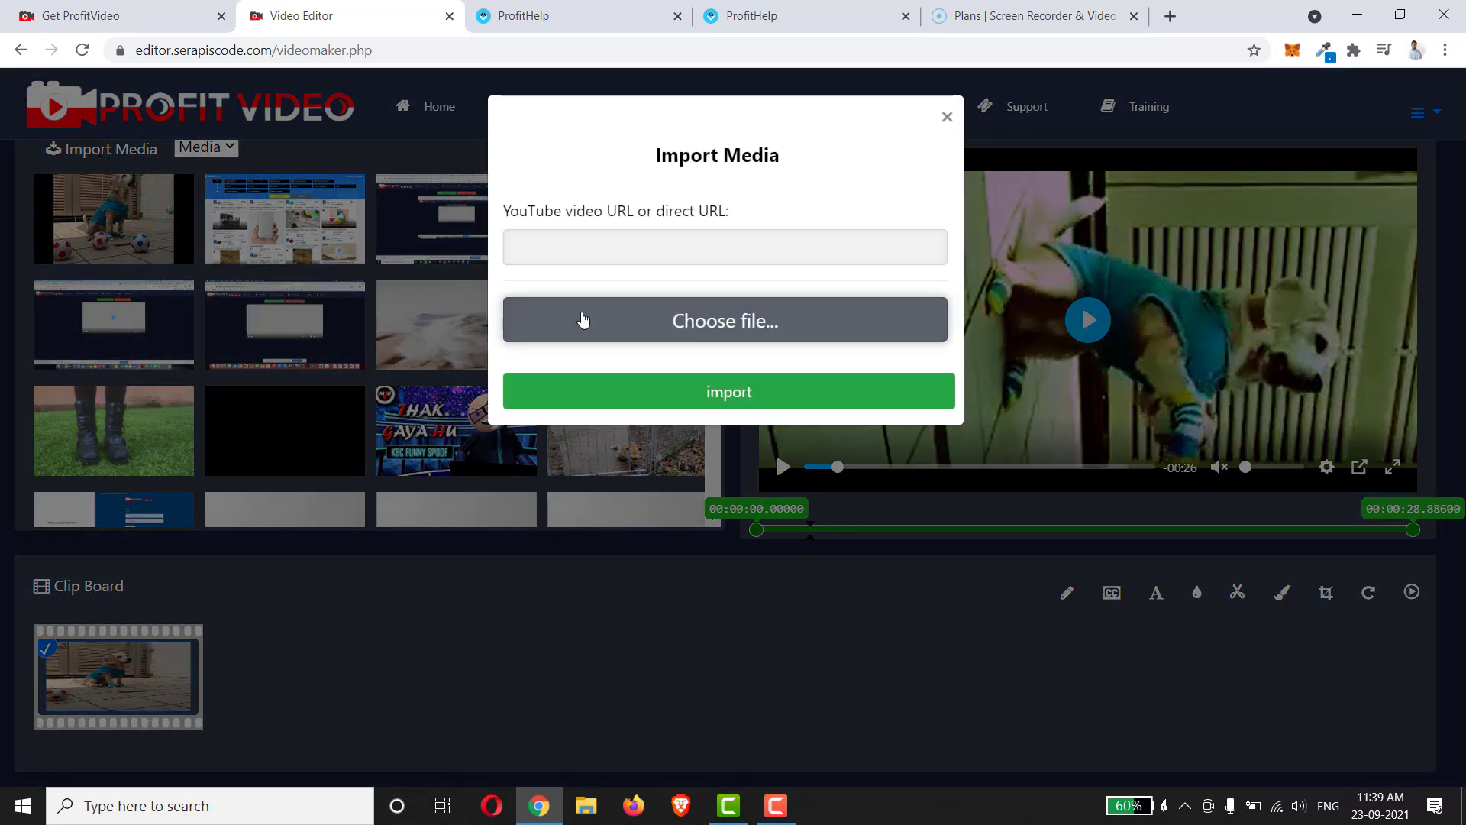
click(584, 321)
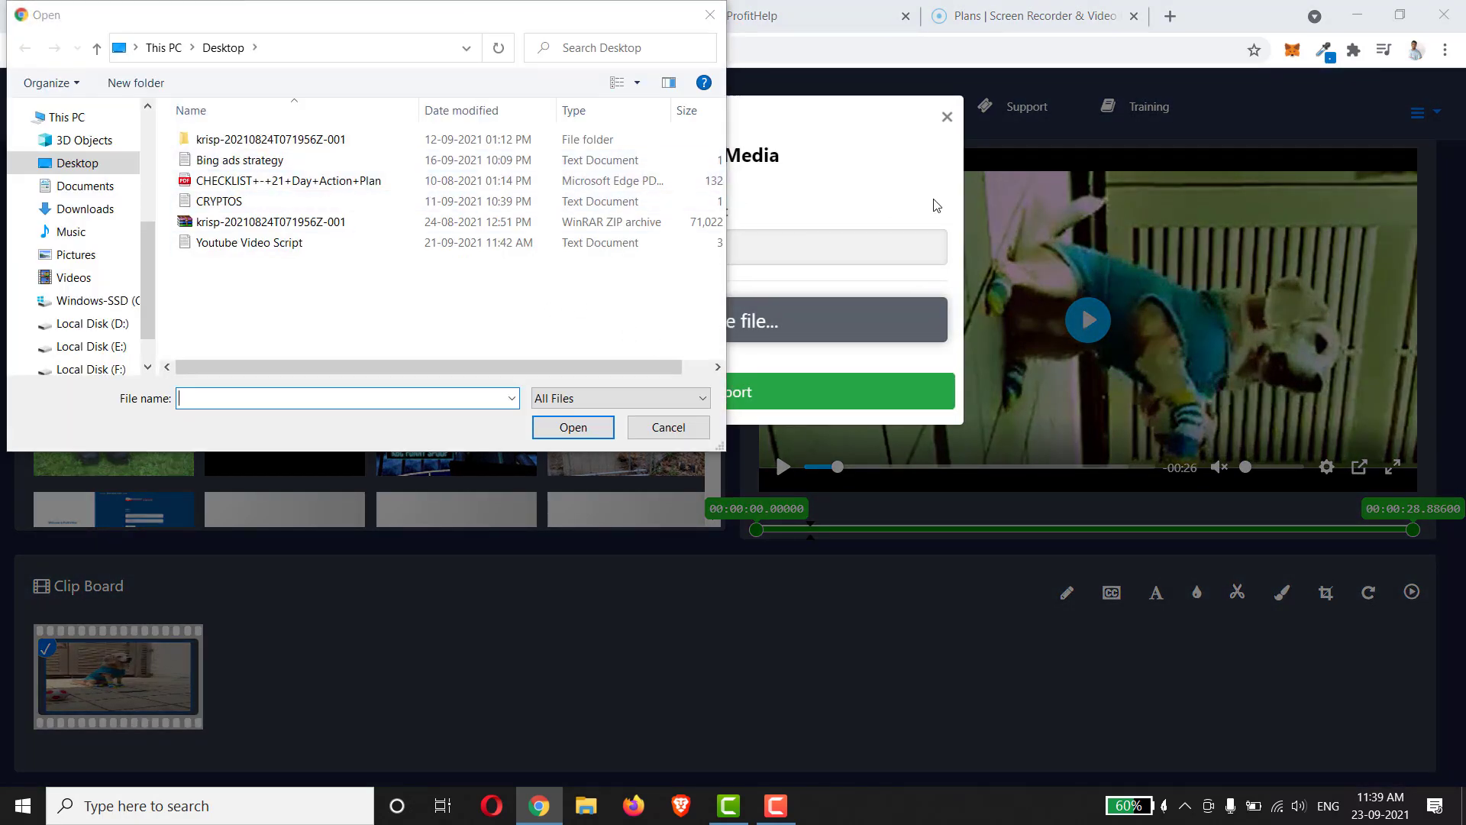
click(667, 426)
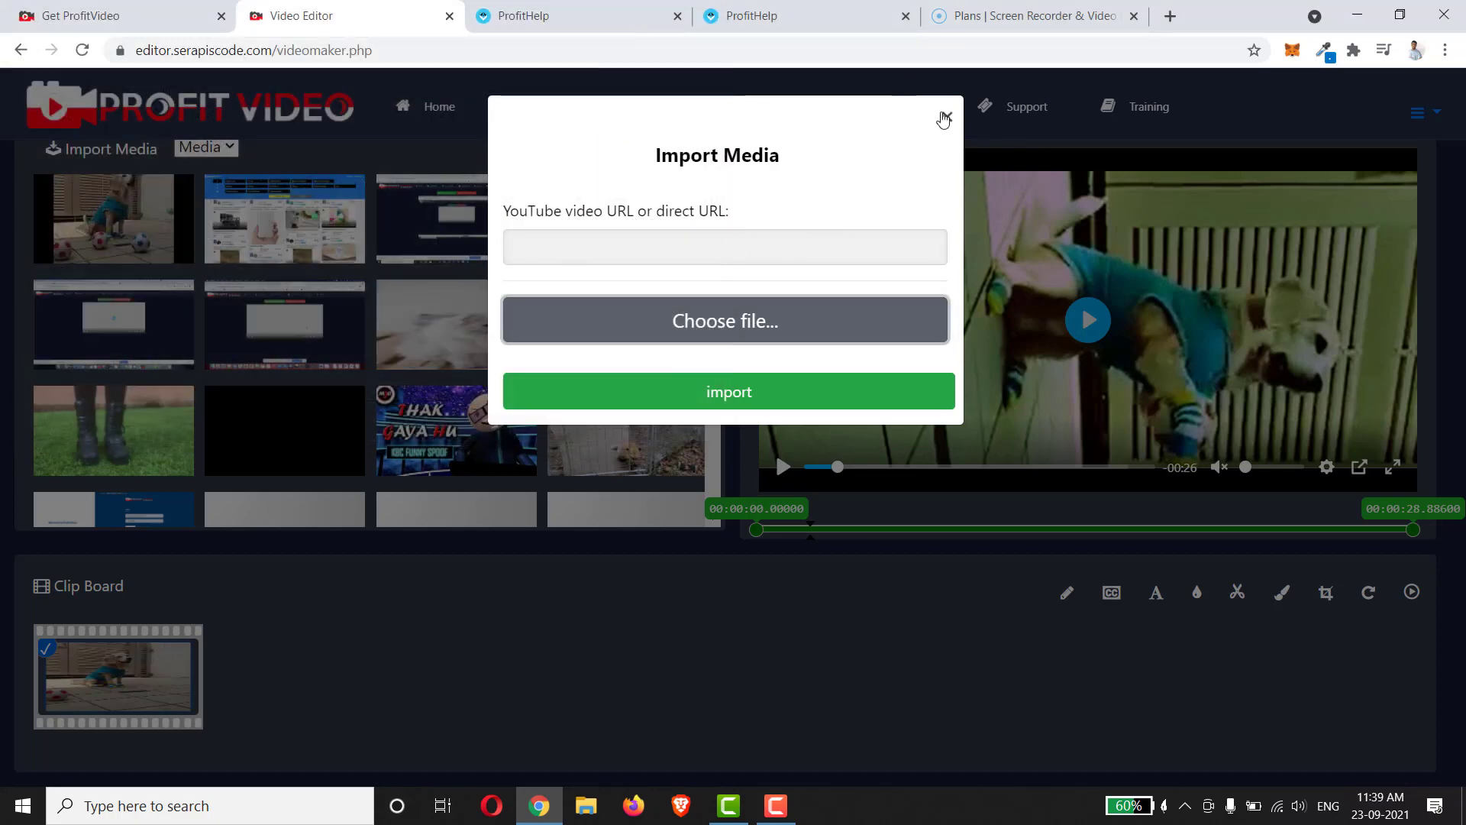
click(945, 118)
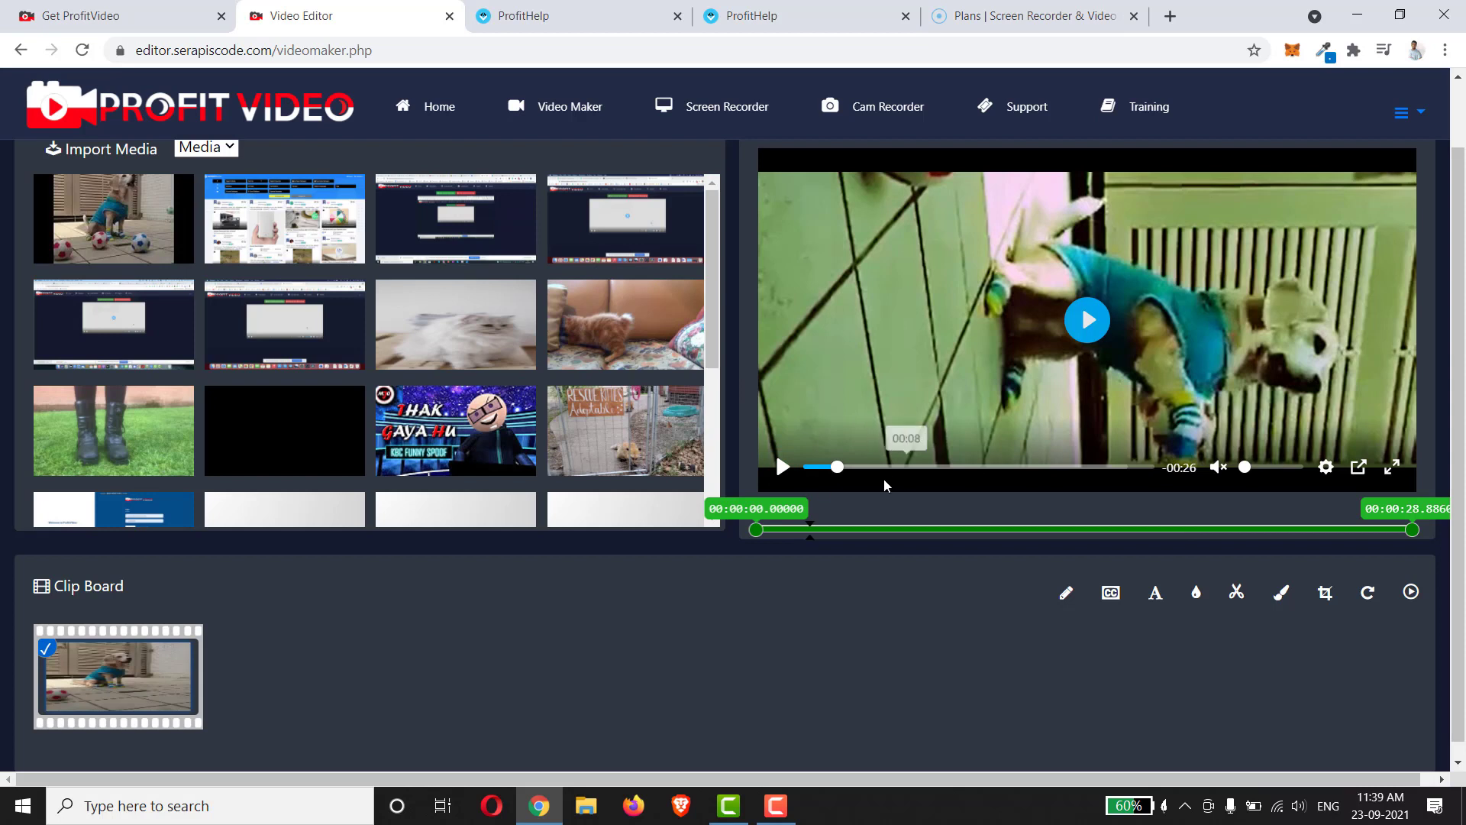
Step: Preview the edited dog clip, then start Create Video rendering and dismiss the Processing notice
click(1410, 113)
click(1415, 114)
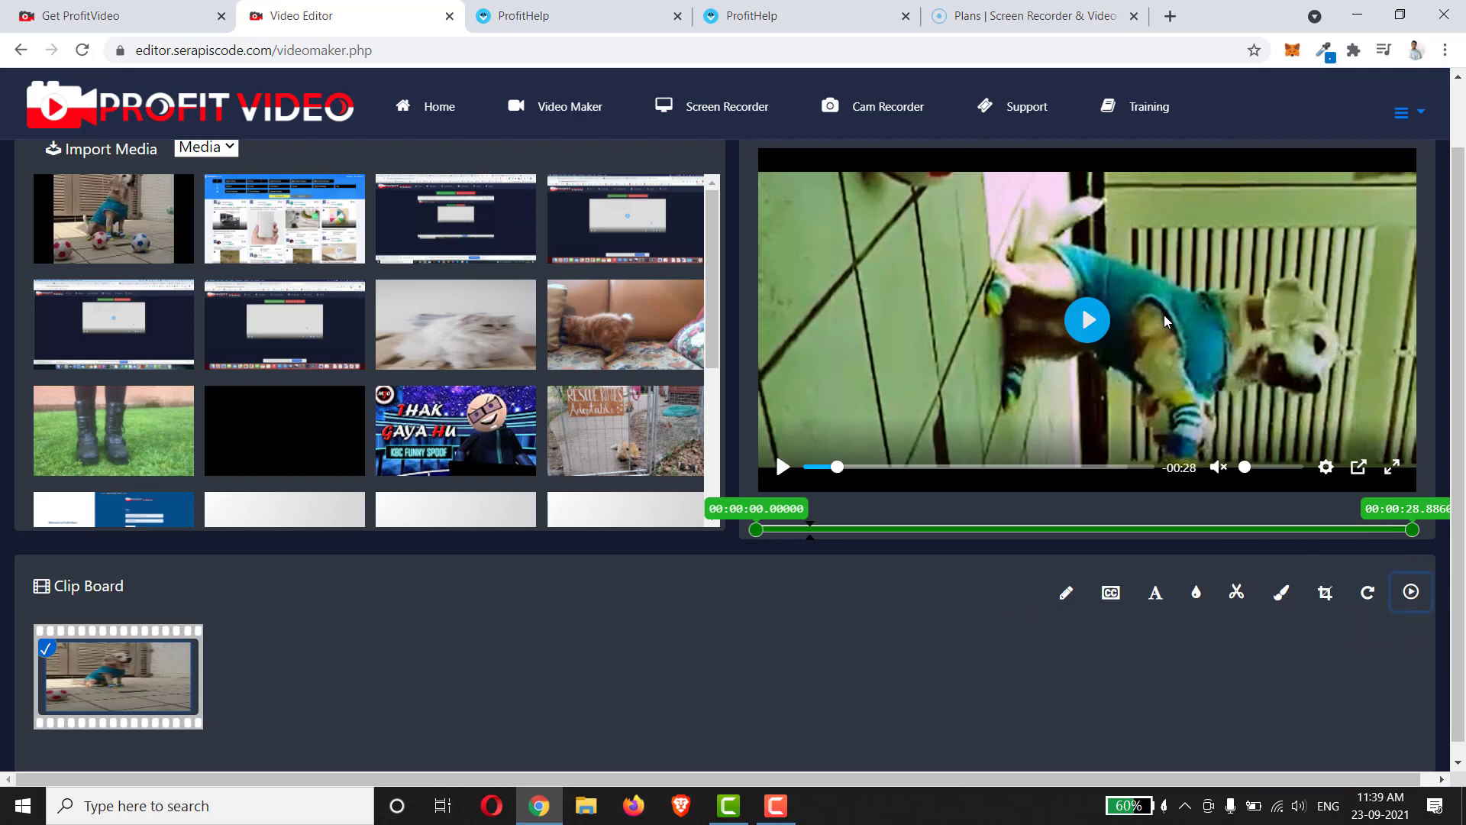
click(1410, 593)
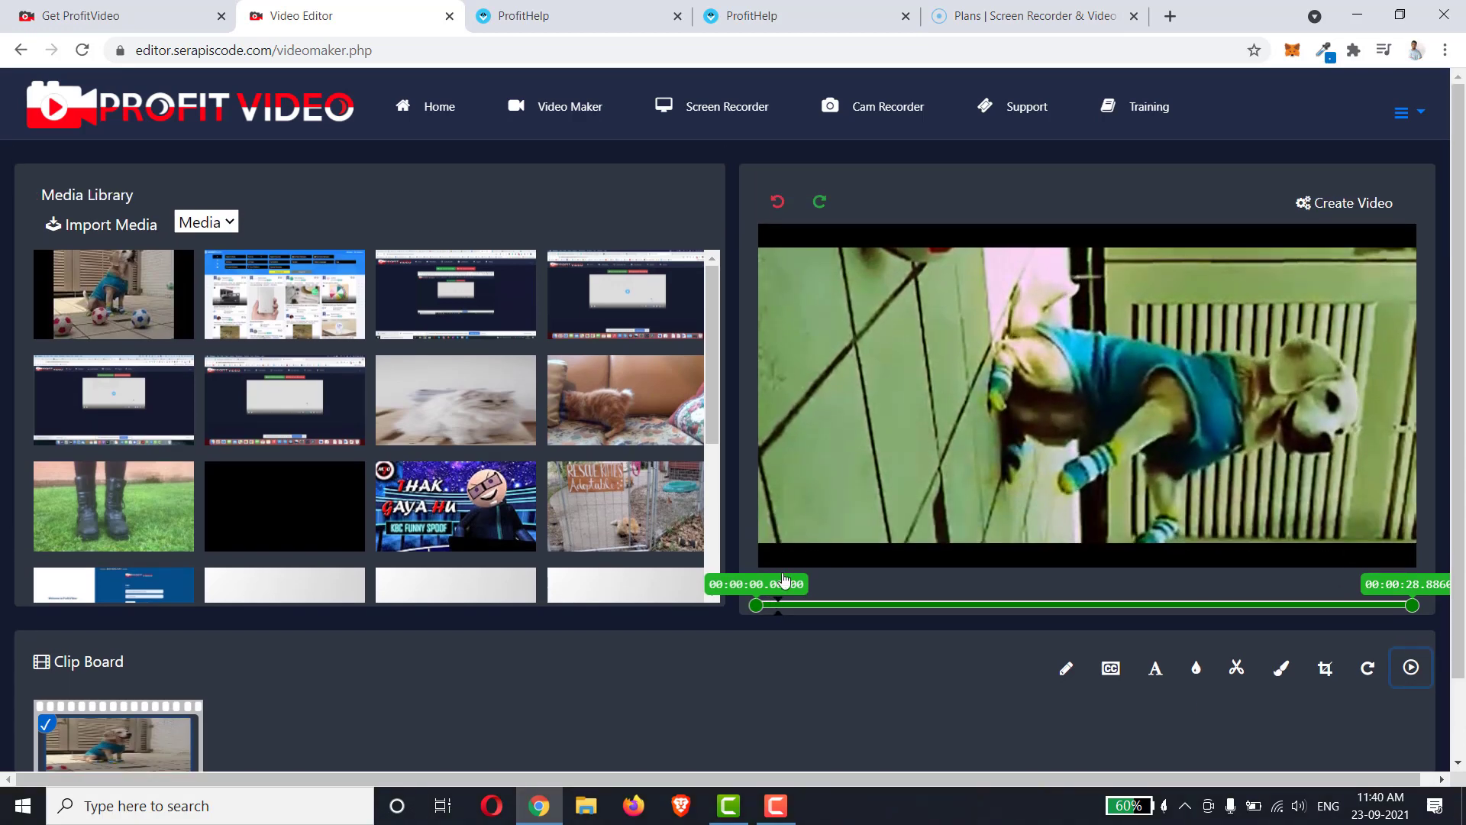
click(782, 542)
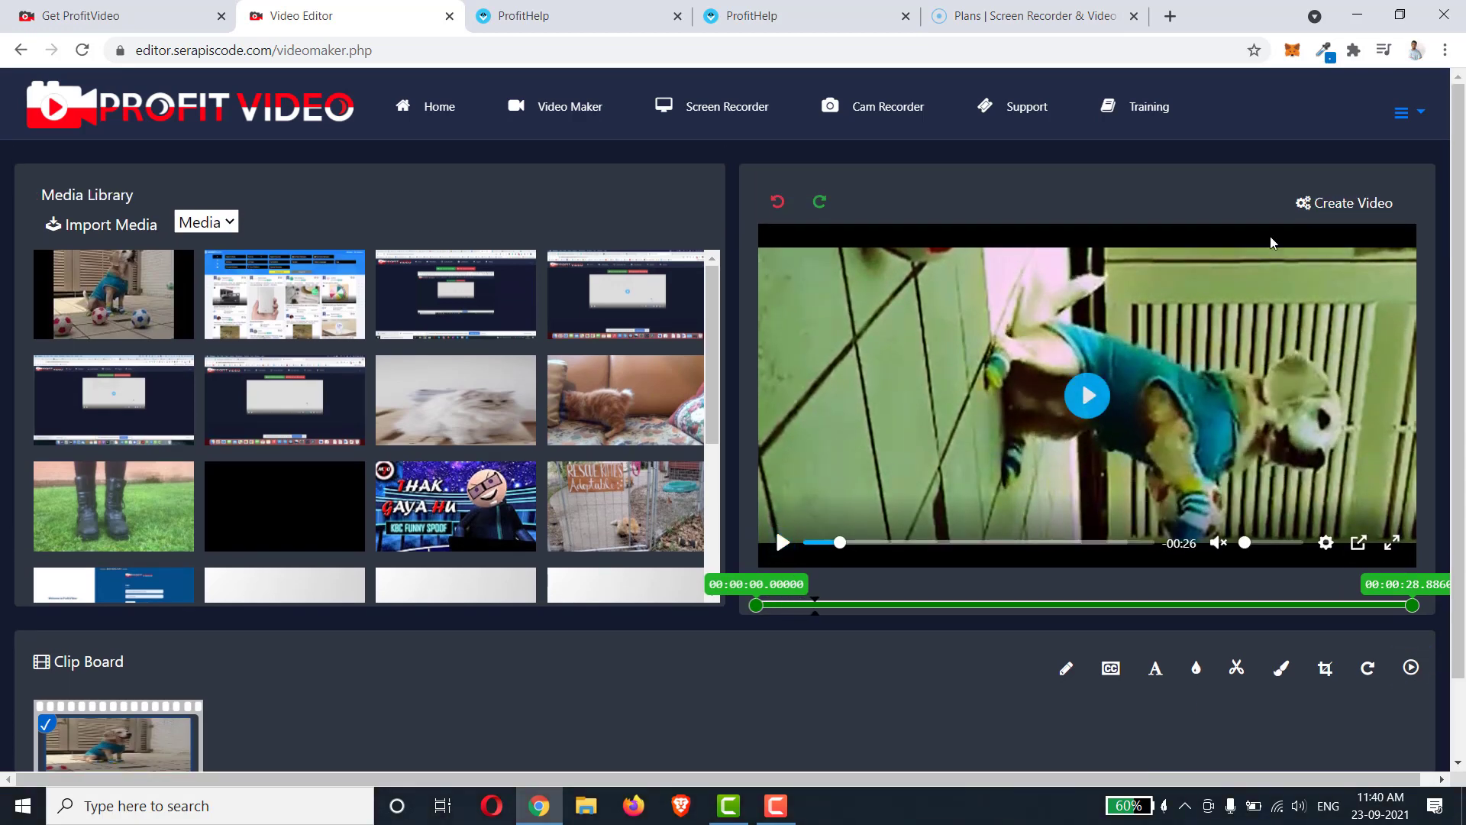
click(1346, 203)
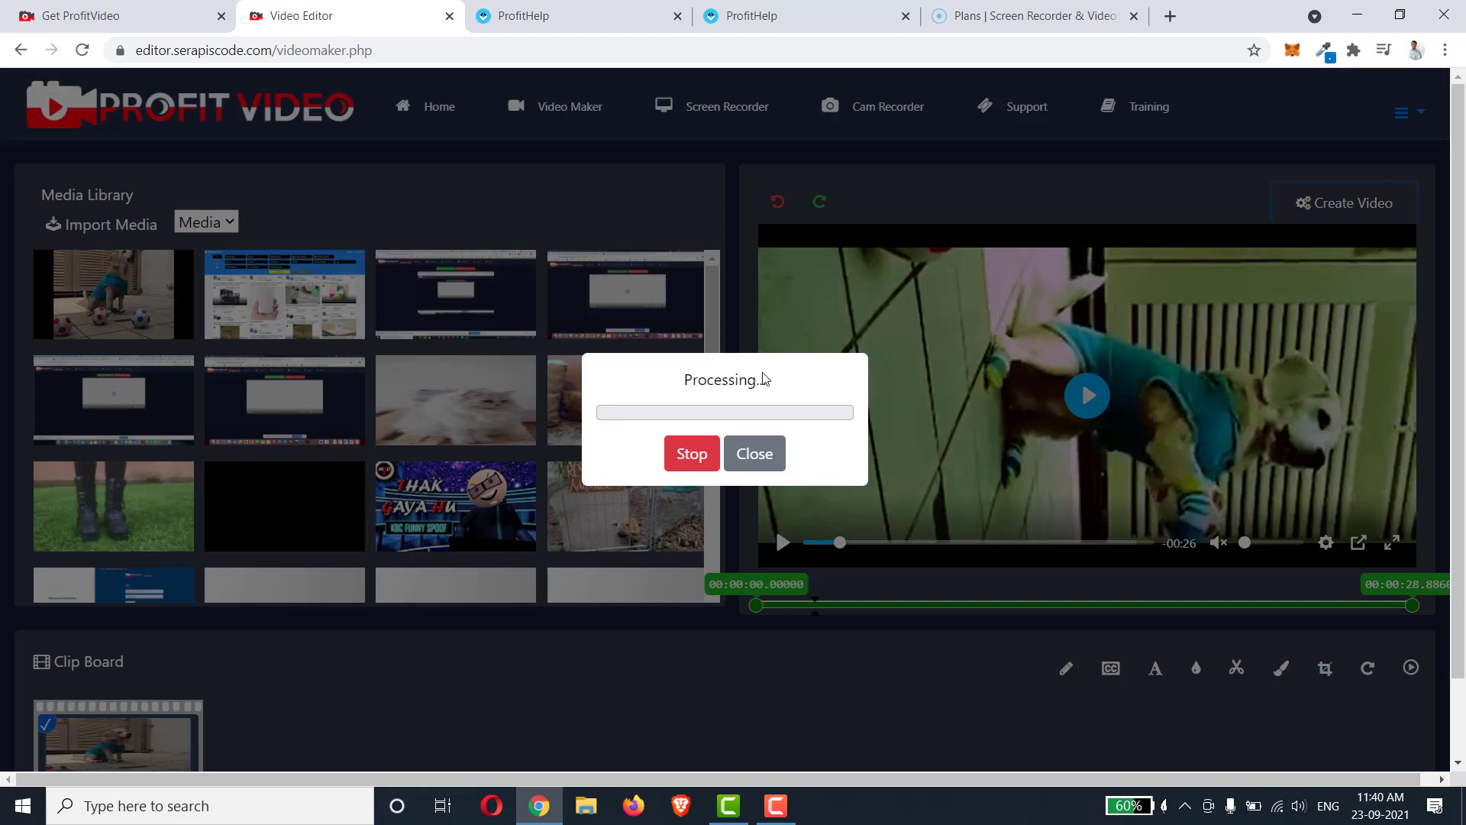
click(756, 454)
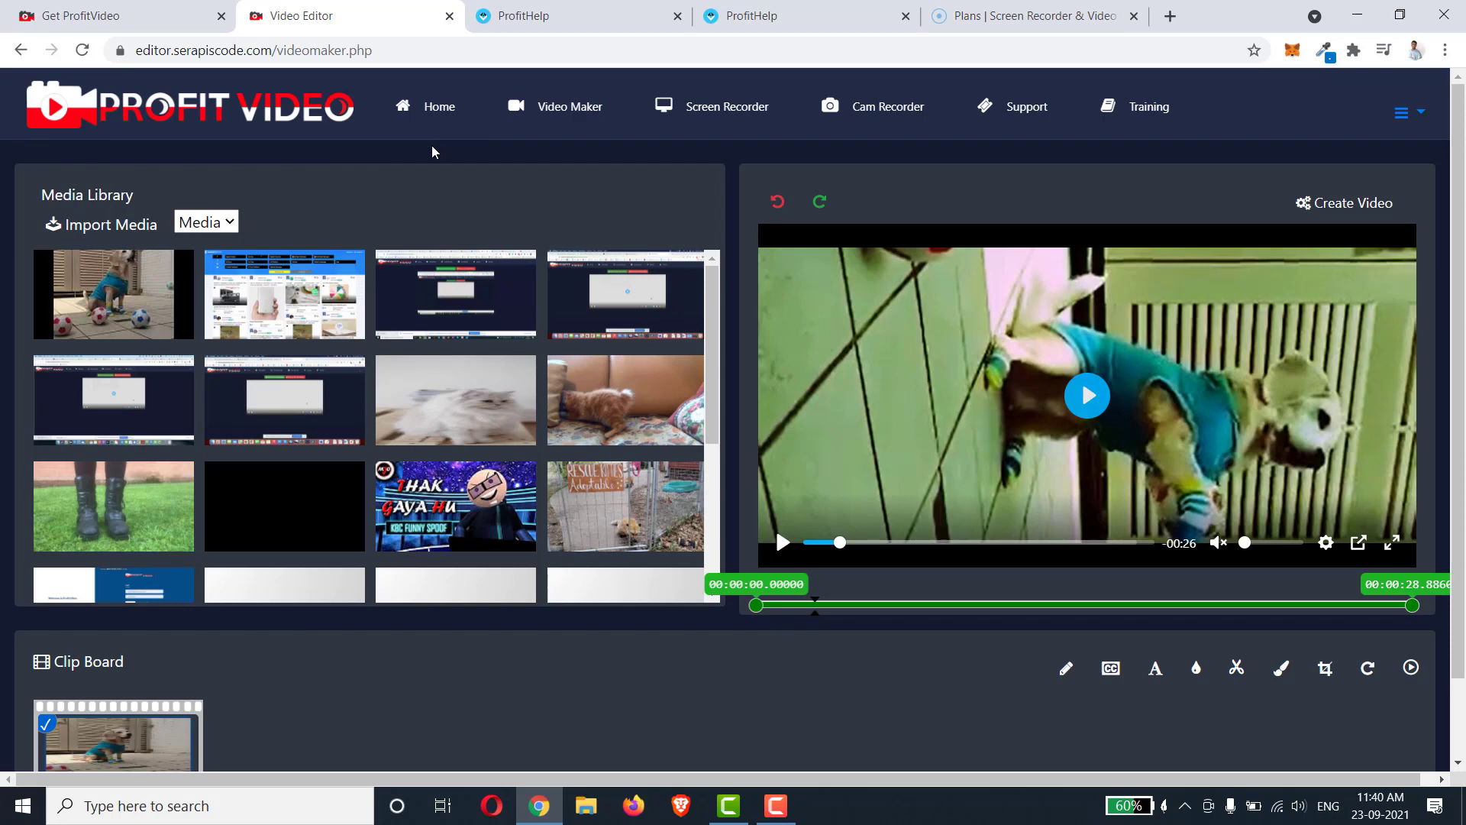
Step: Glance at the Screencast-O-Matic pricing plans, then return to the Profit Video editor
click(1031, 15)
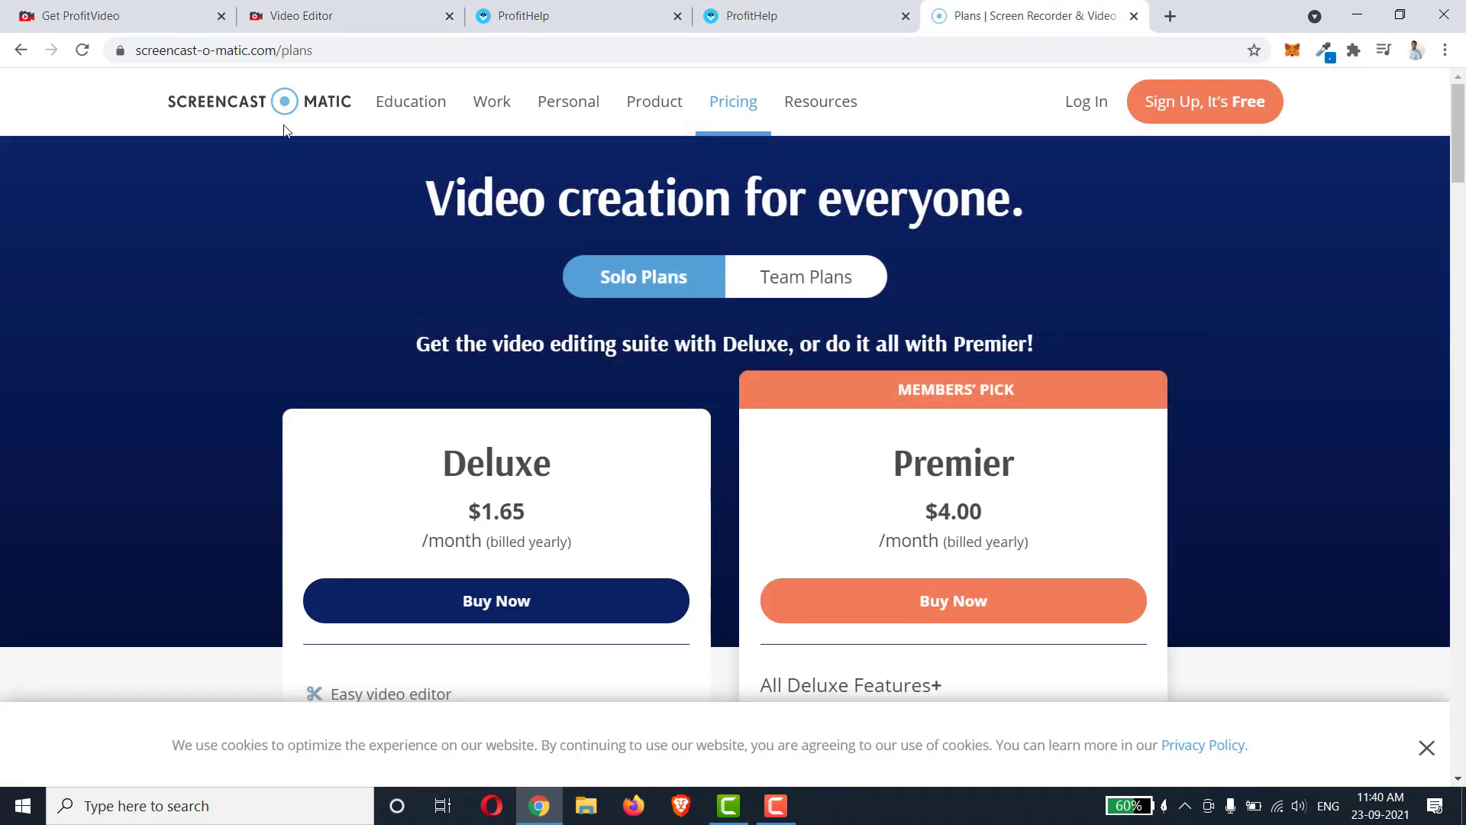
click(302, 16)
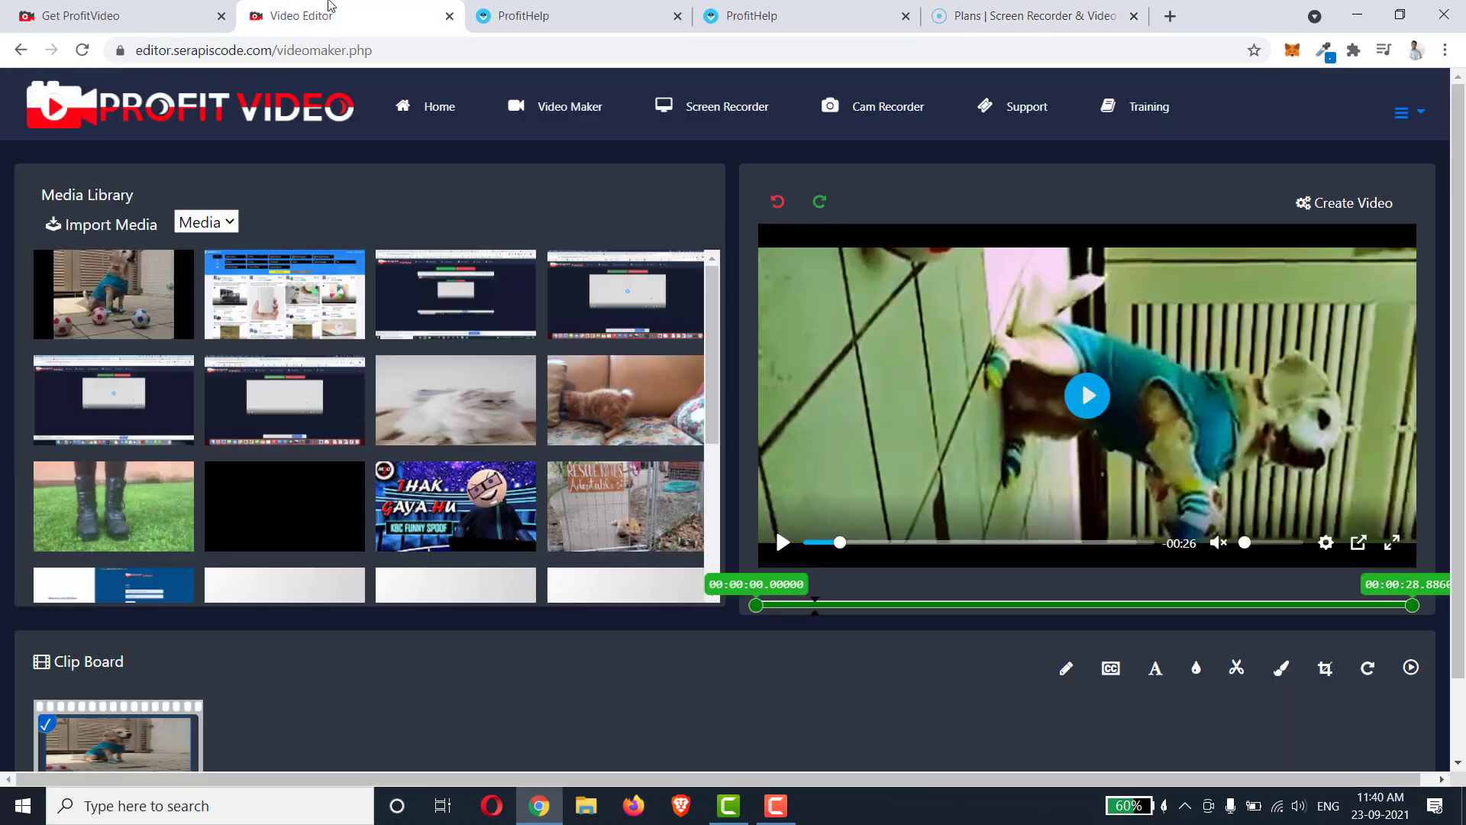